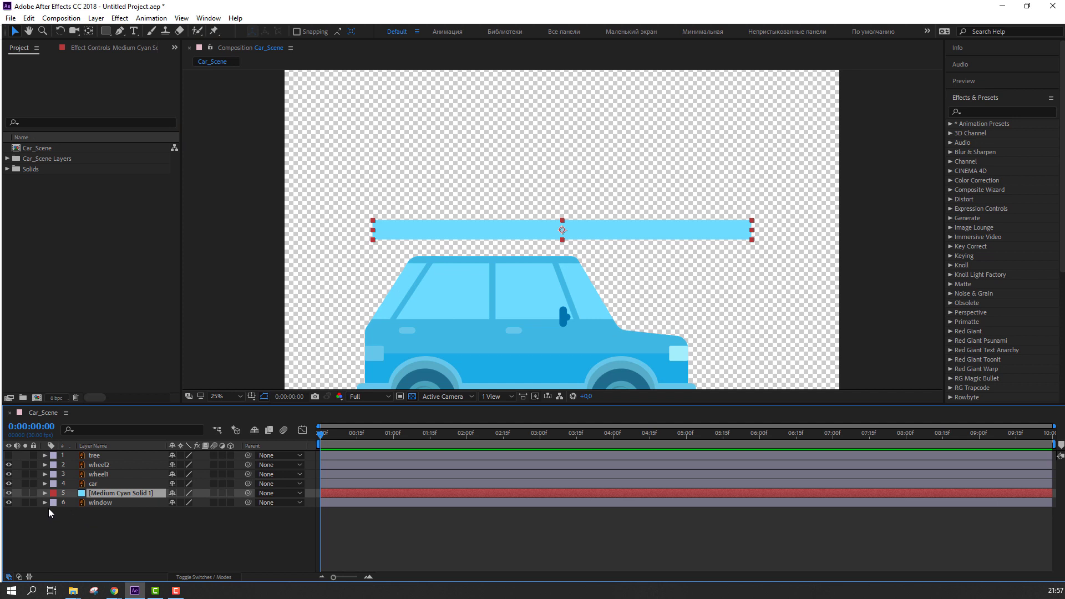
- Solo the window and Medium Cyan Solid 1 layers, and apply the Fill effect to the solid
left_click(24, 501)
left_click(25, 494)
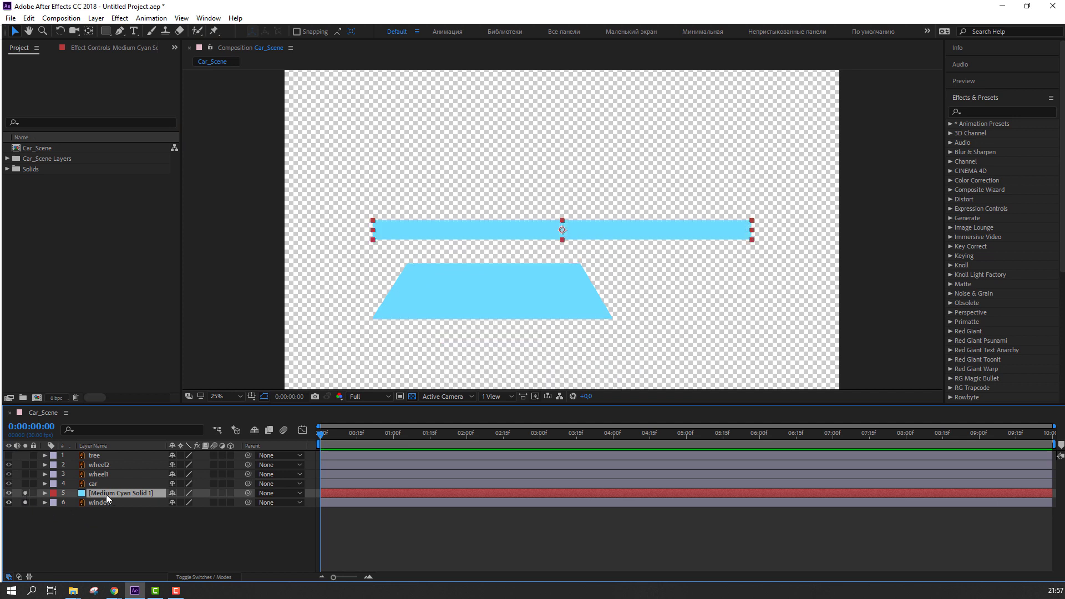
left_click(975, 112)
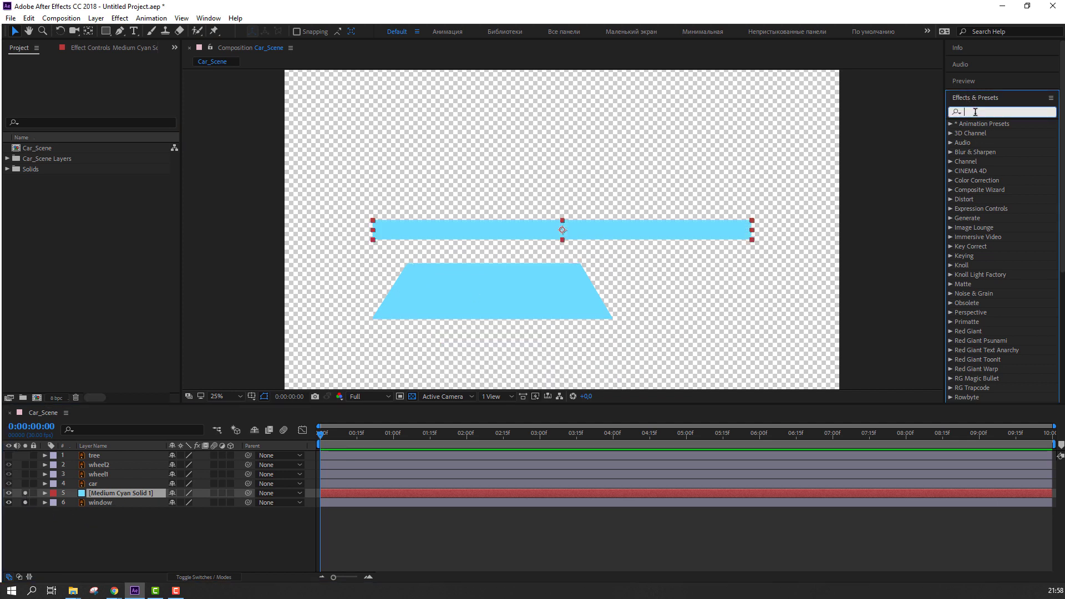
type("fill")
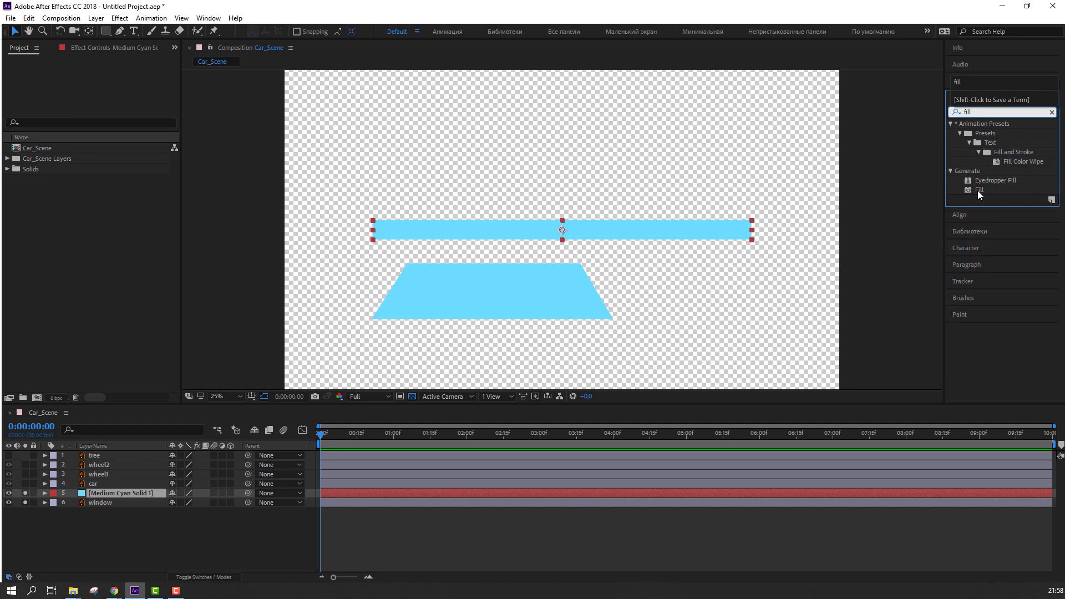
left_click_drag(977, 191, 705, 228)
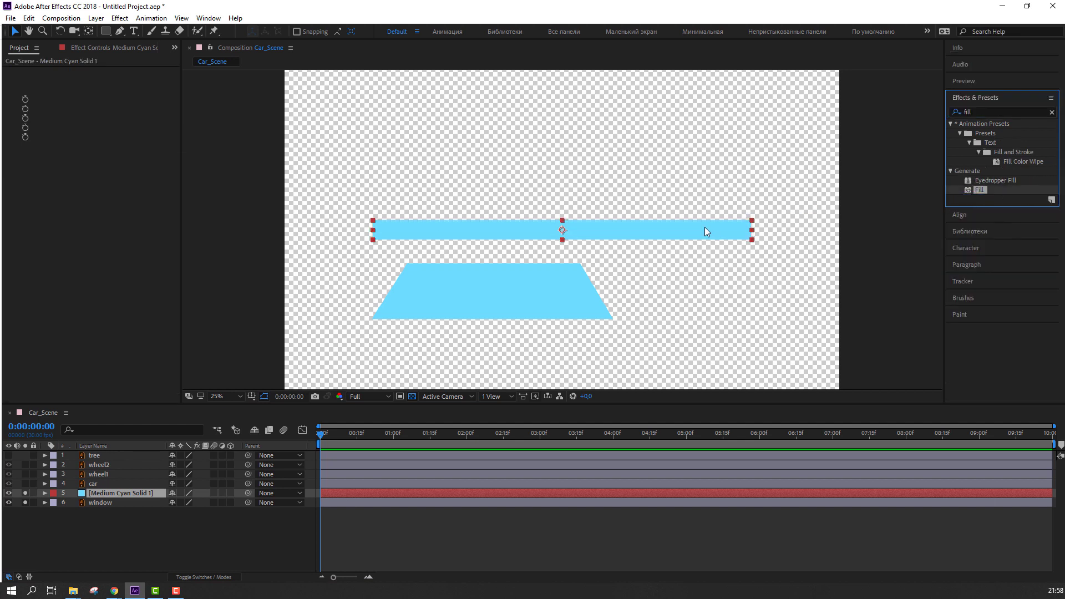
- Set the solid's Fill color to pale cyan B2EDFF
left_click(493, 301)
left_click(105, 100)
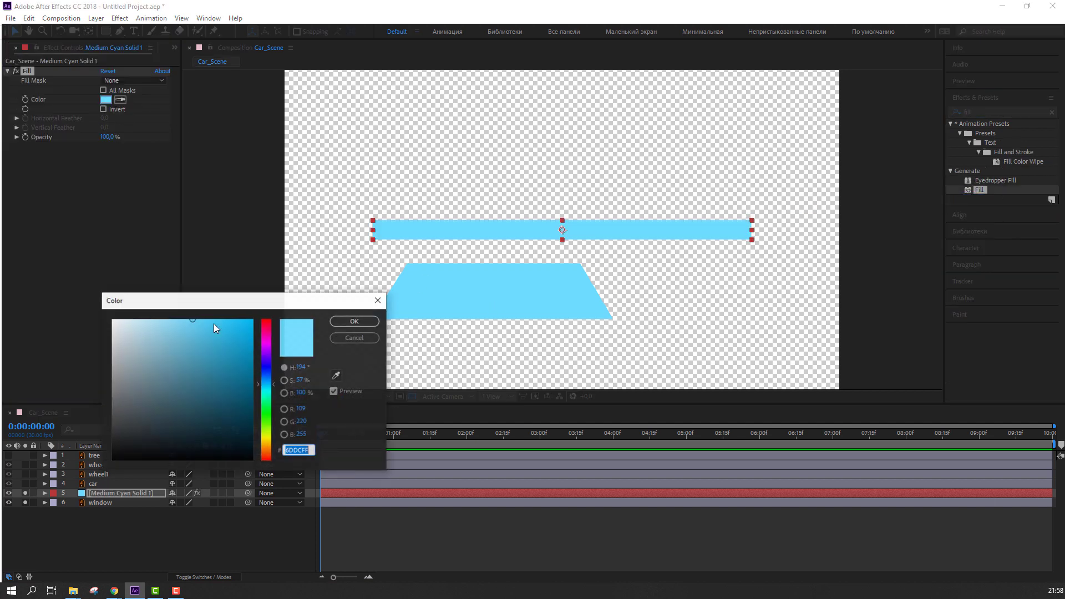
left_click_drag(194, 325, 156, 315)
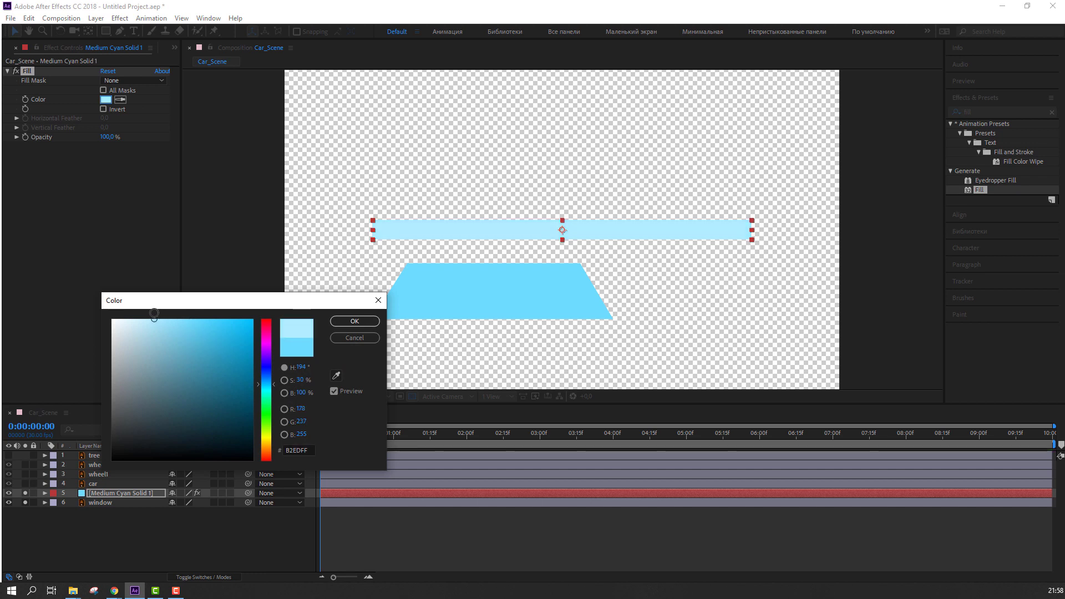
left_click(354, 321)
- Move the pale strip down across the window shape and reveal its Rotation property
left_click_drag(484, 229, 460, 295)
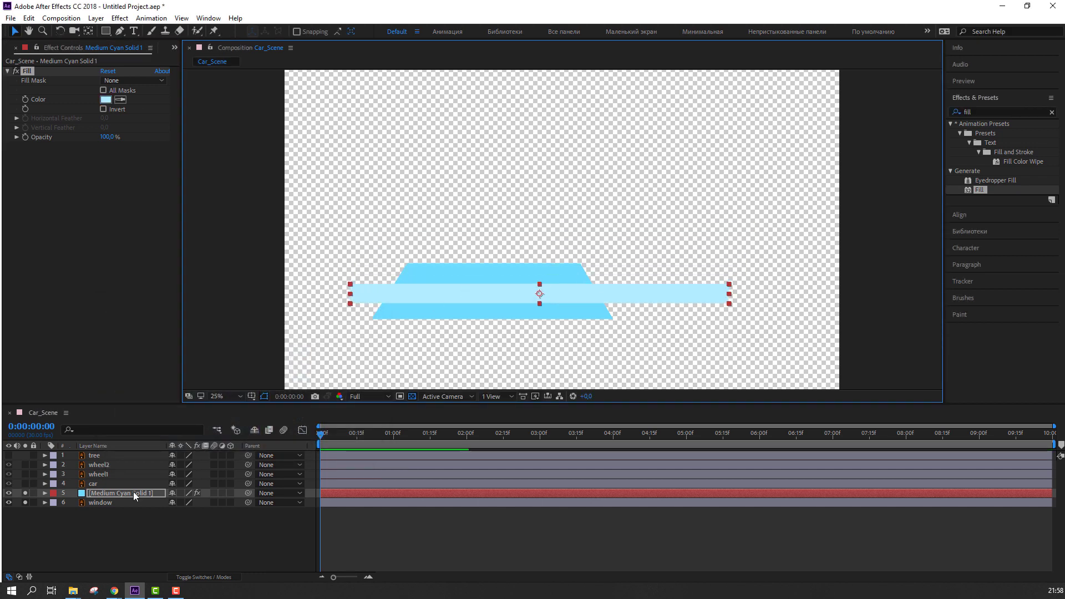
left_click(116, 492)
key("r")
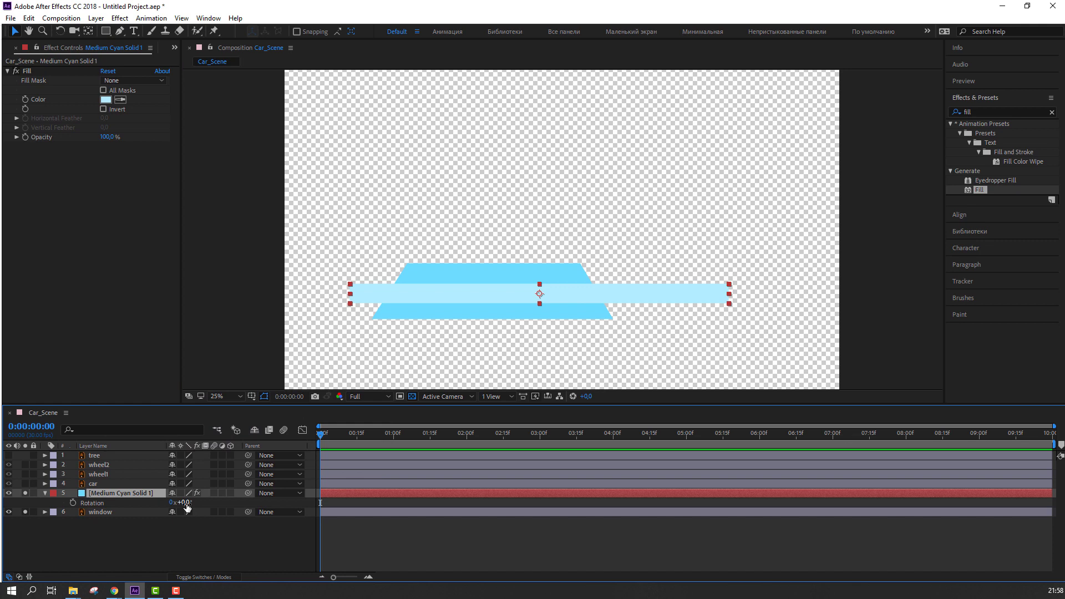
- Set the strip's rotation to 45°
left_click(186, 502)
type("45")
key("Return")
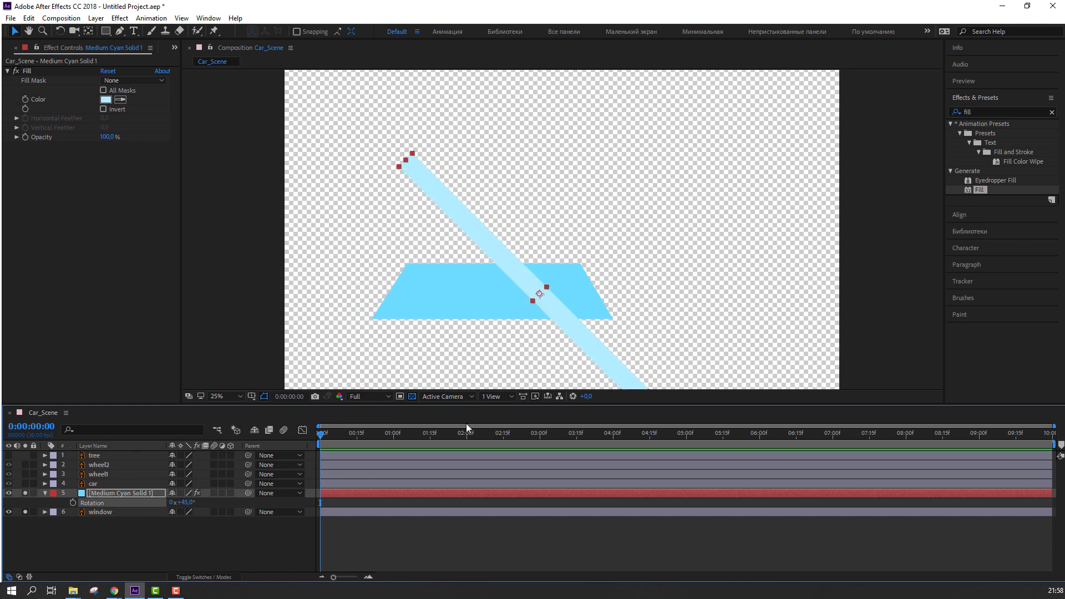
- Set the strip's rotation to -45° so it slants upward to the right
scroll(526, 346, "down", 1)
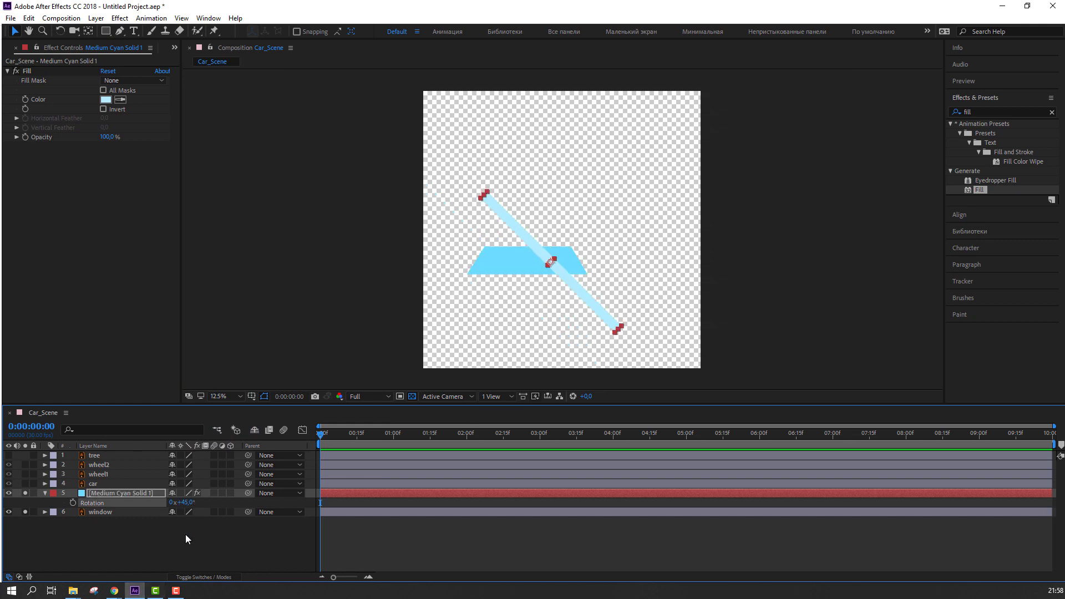
left_click(183, 504)
type("-45")
key("Return")
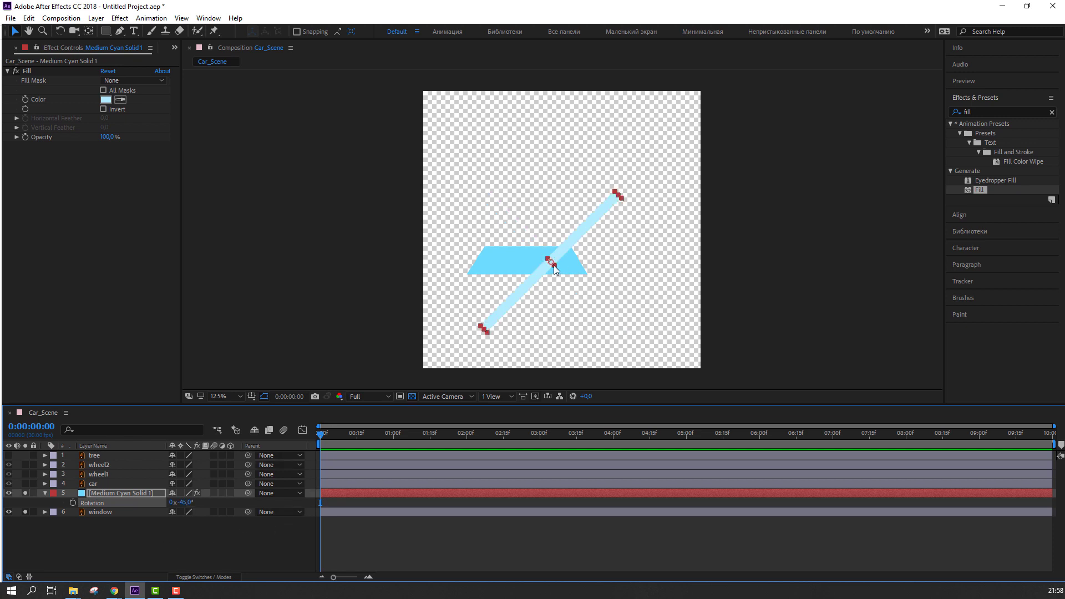
- Turn off solo for the solid and window layers, and move the slanted strip onto the car's rear side window
left_click(76, 515)
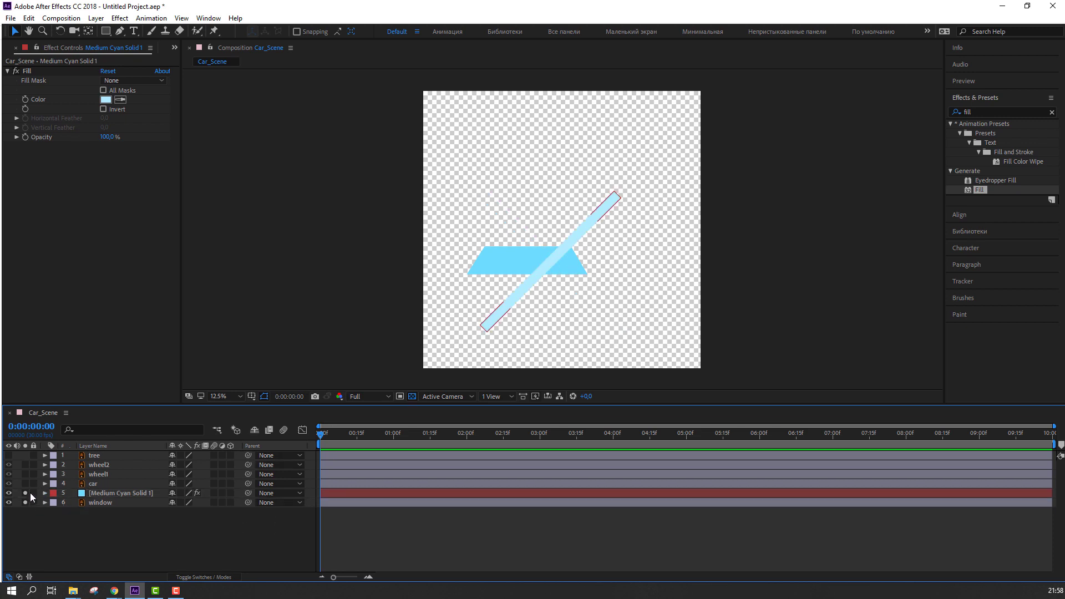
left_click_drag(26, 493, 25, 502)
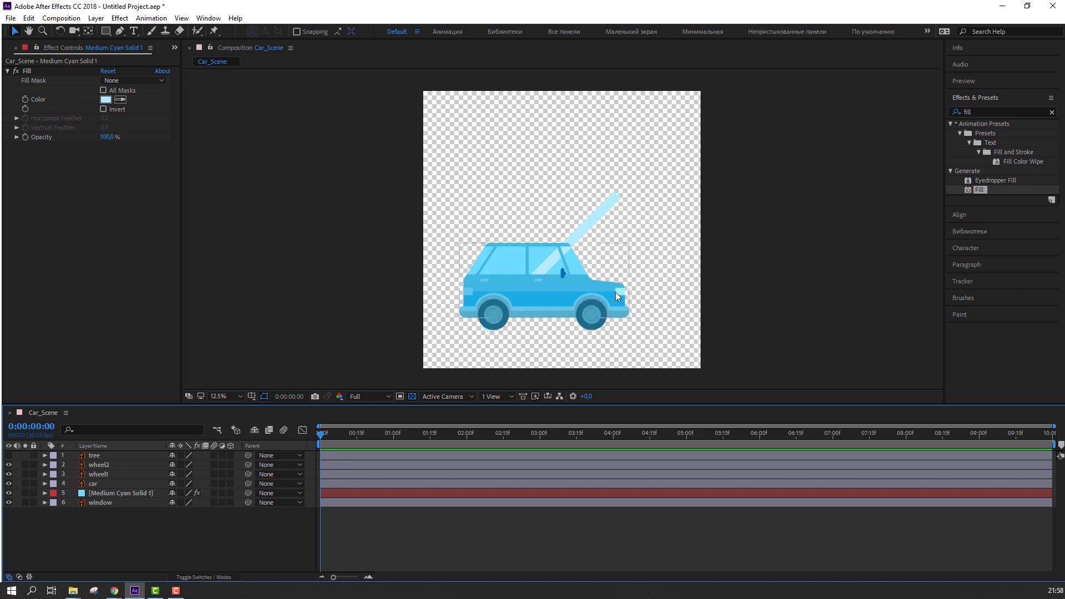
key("period")
left_click_drag(598, 233, 485, 232)
left_click_drag(450, 272, 470, 190)
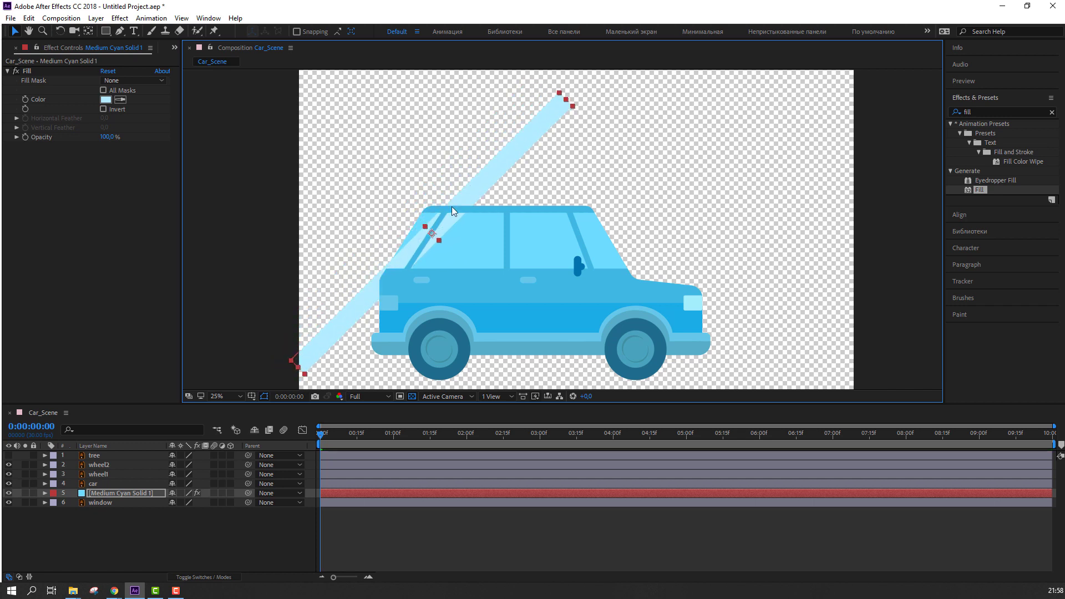
- Pre-compose the window and solid layers as "Window Reflection", moving all attributes and opening the new composition
left_click(95, 506)
left_click(104, 492, "shift")
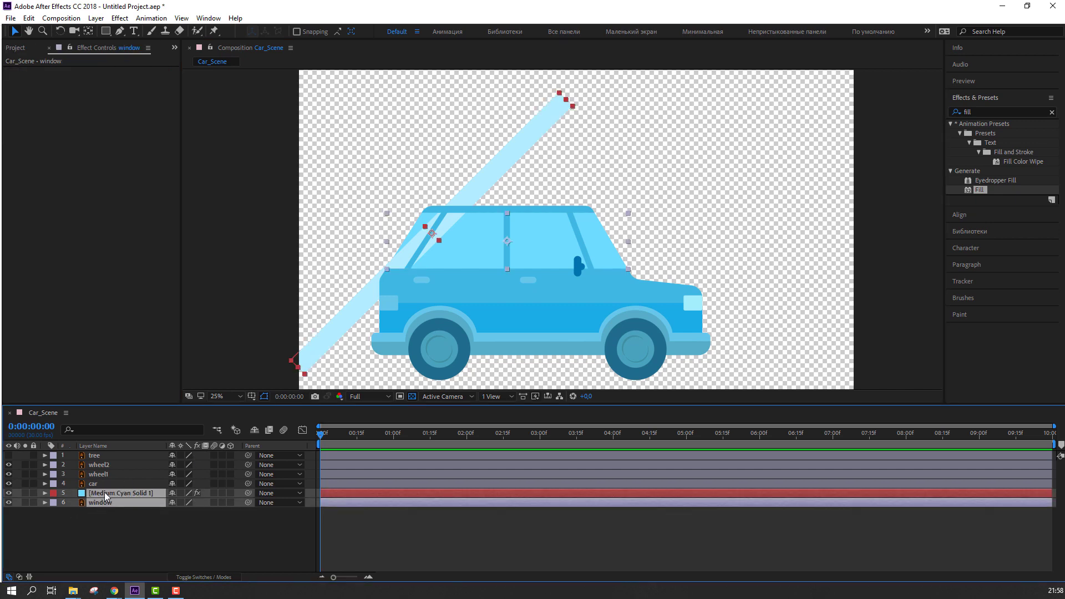
right_click(104, 491)
left_click(144, 397)
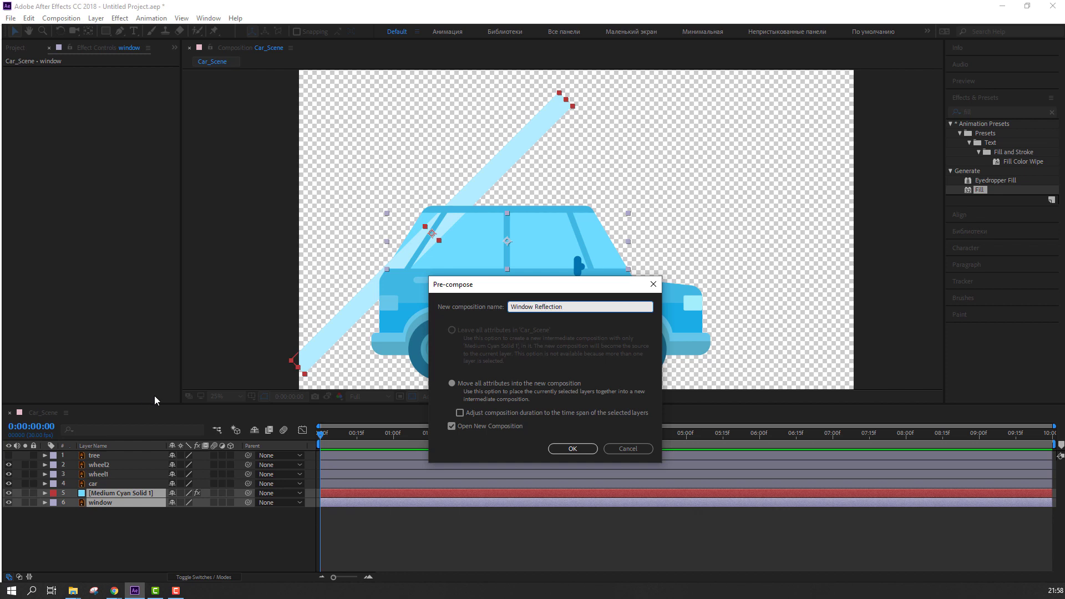
key("Return")
- Duplicate the window layer and place the copy above the solid in the layer stack
scroll(458, 318, "down", 1)
key("period")
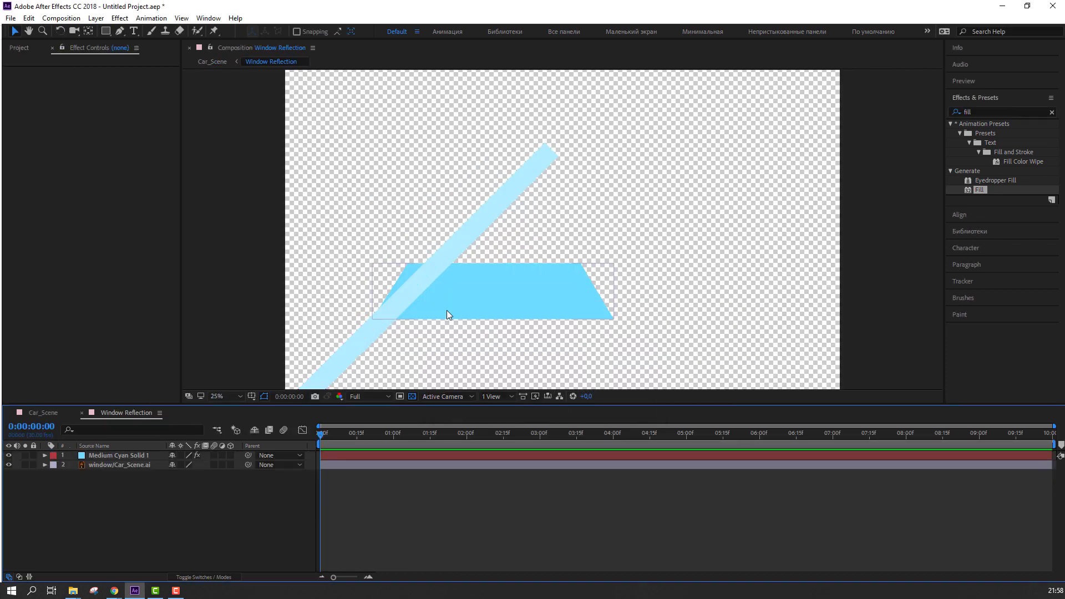
left_click(95, 466)
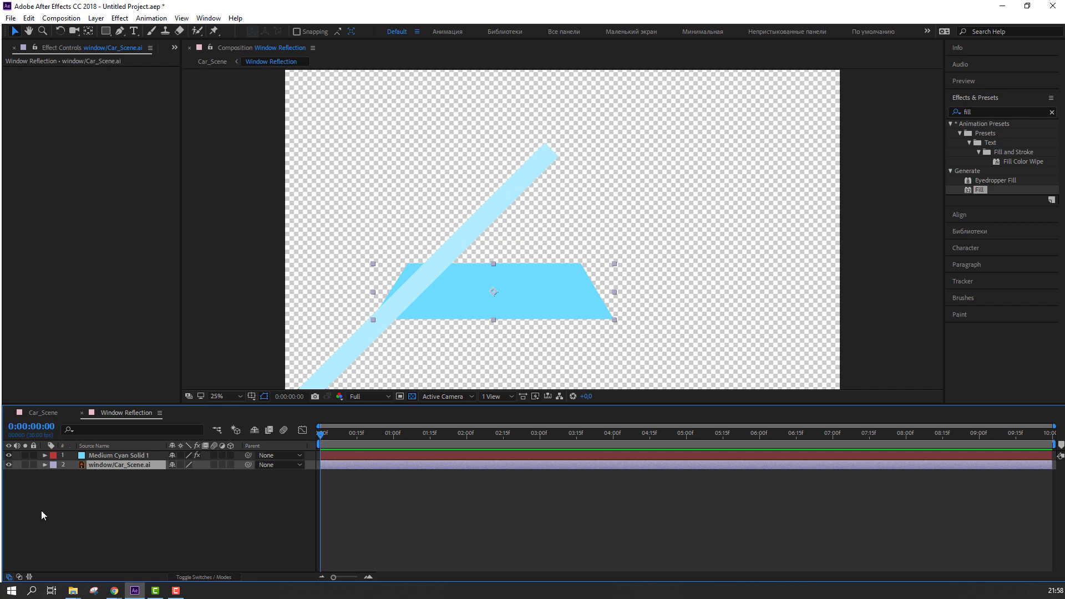
left_click(125, 455)
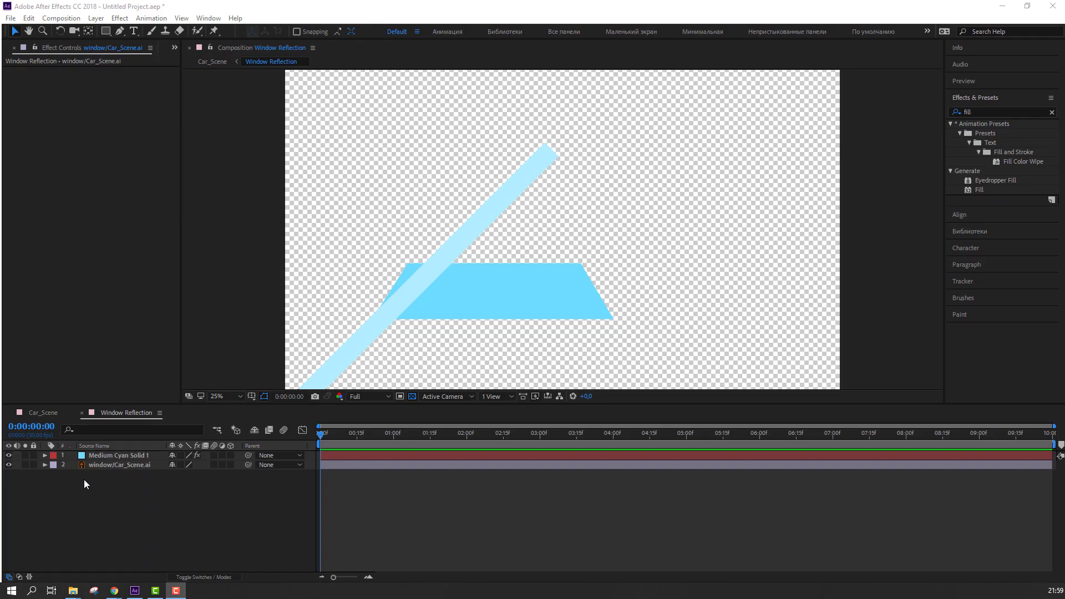
left_click(102, 466)
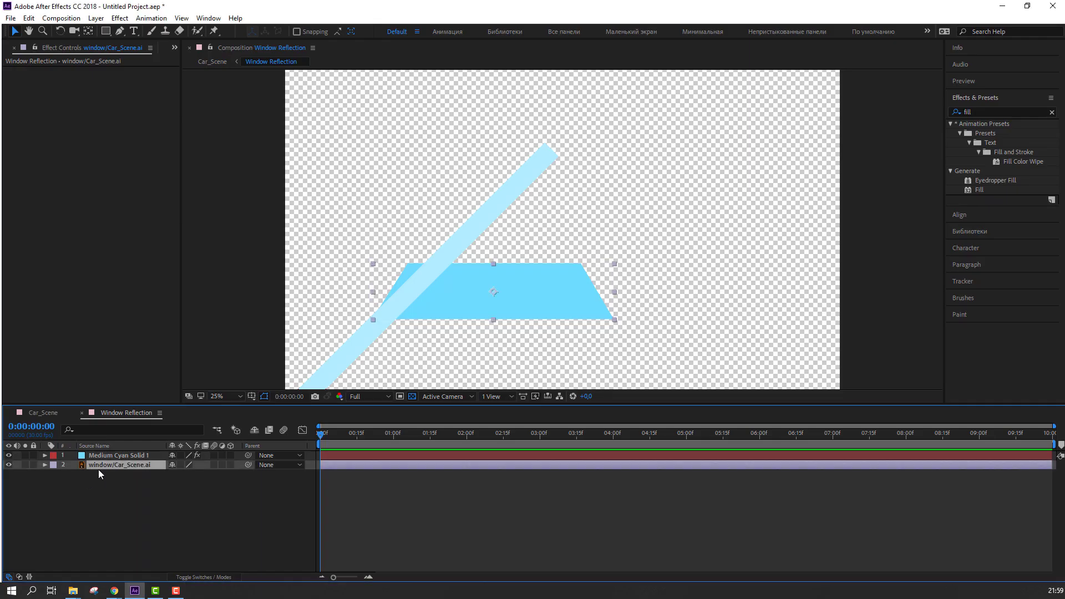
key("ctrl+d")
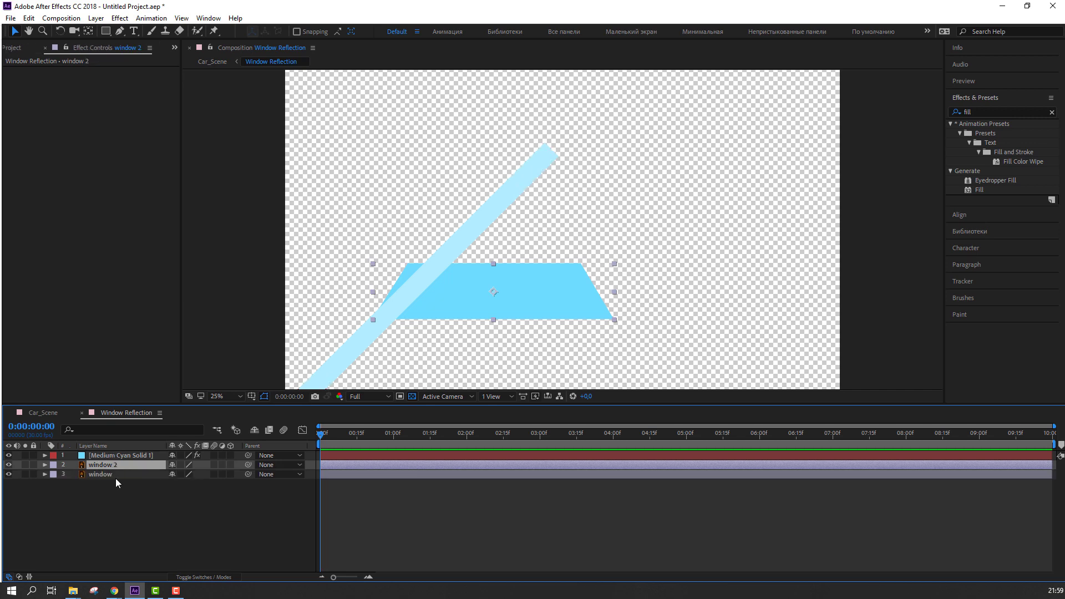
left_click_drag(105, 467, 110, 453)
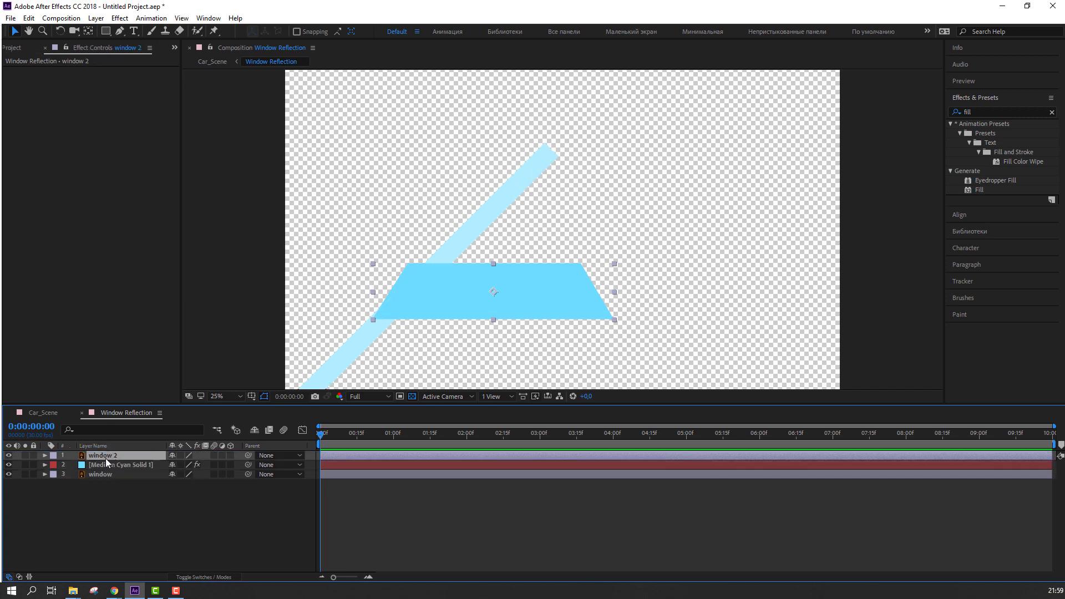
- Set the solid's track matte to Alpha Matte "window 2"
left_click(105, 462)
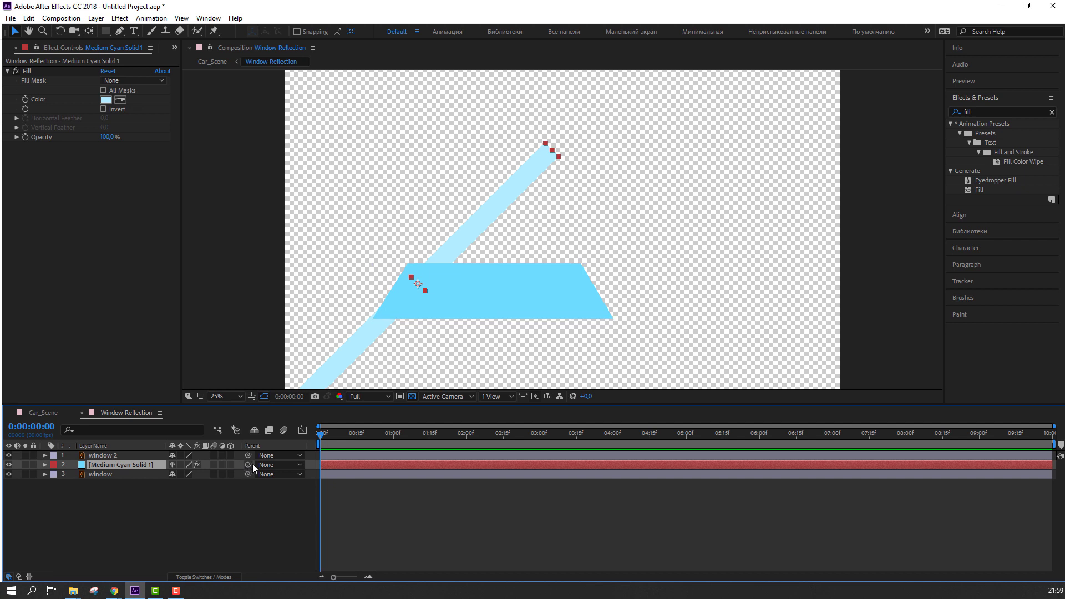
left_click(266, 466)
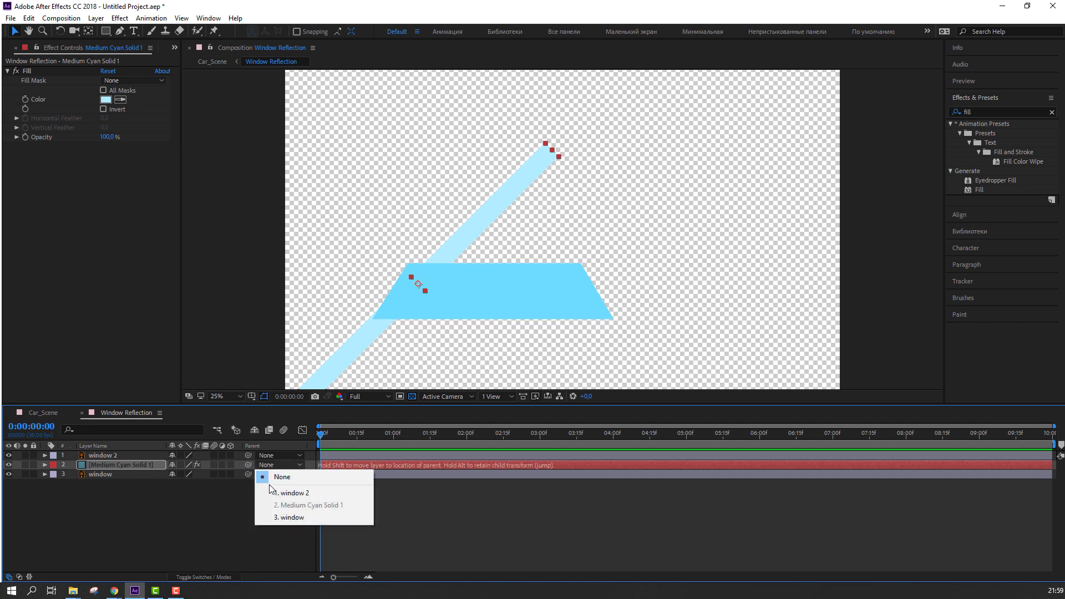
left_click(201, 578)
left_click(233, 467)
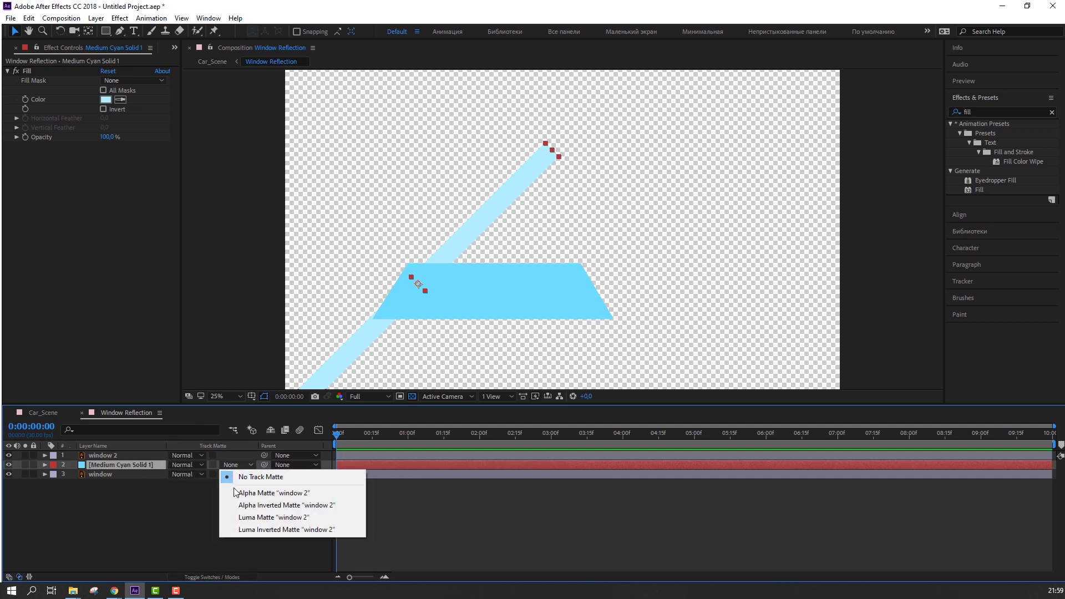
left_click(242, 491)
- Nudge the strip slightly within the window and check the matted reflection in the Car_Scene composition
mouse_move(421, 274)
left_mouse_down()
mouse_move(499, 300)
mouse_move(433, 281)
left_mouse_up()
left_click(47, 413)
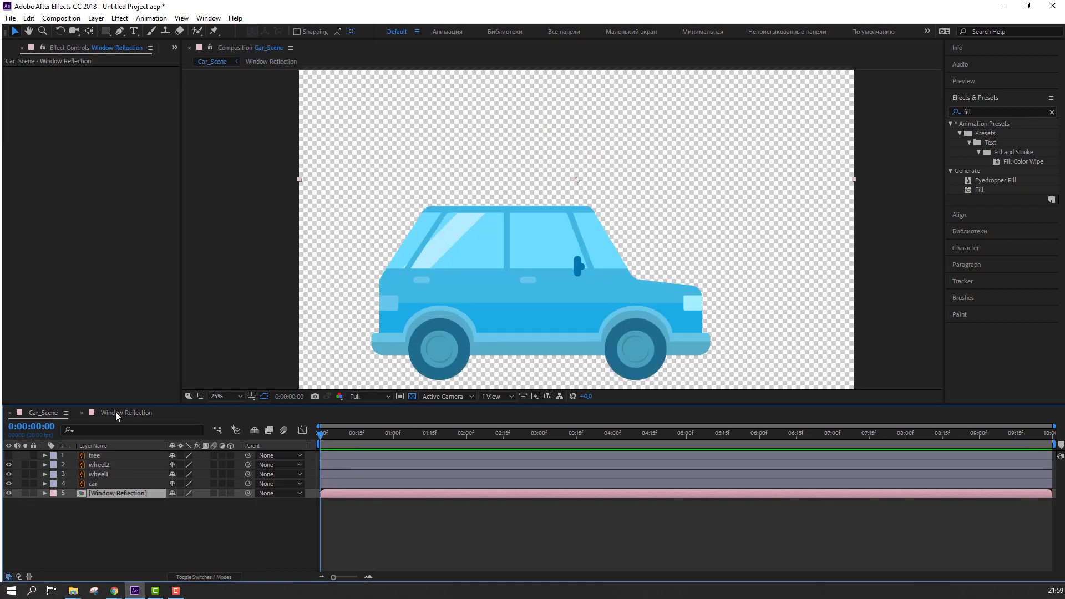
left_click(115, 411)
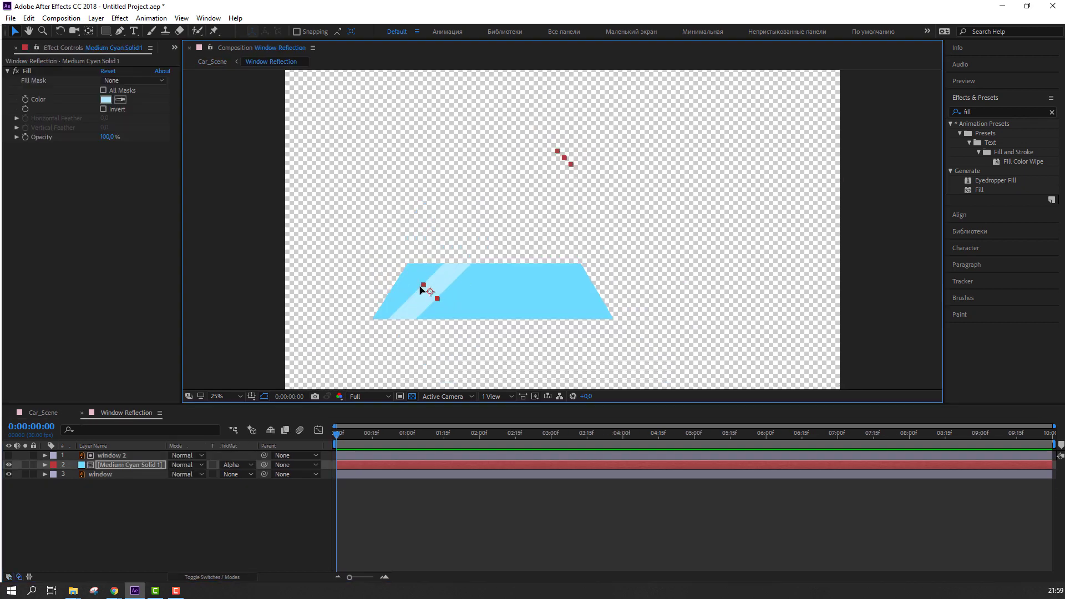
- Move the strip just outside the window's left edge and set a Position keyframe for it at 0:00:00:00
left_click_drag(436, 289, 388, 269)
left_click(100, 465)
key("p")
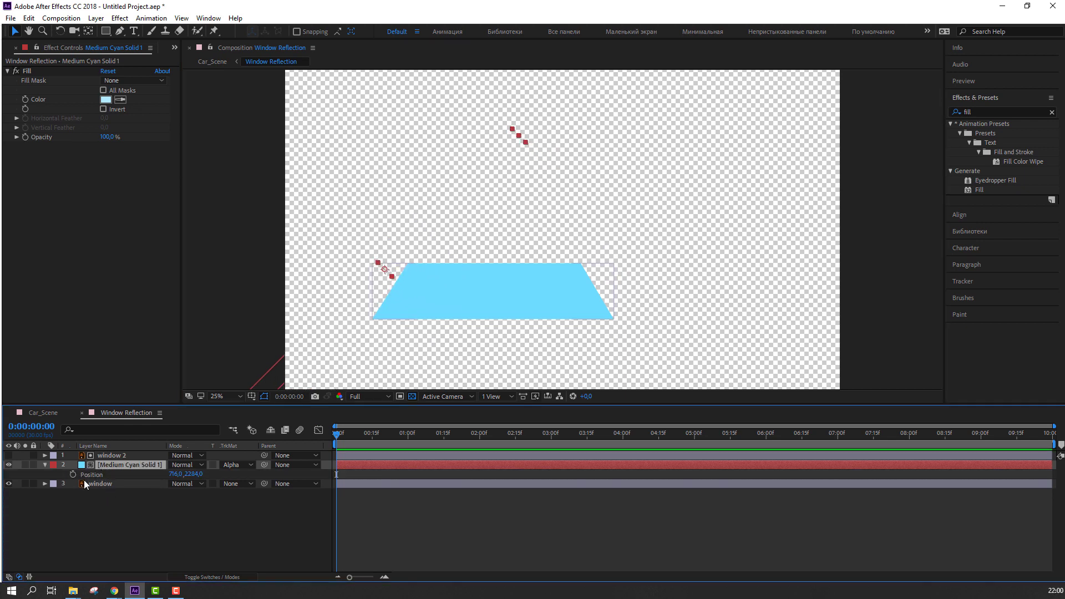
left_click(73, 475)
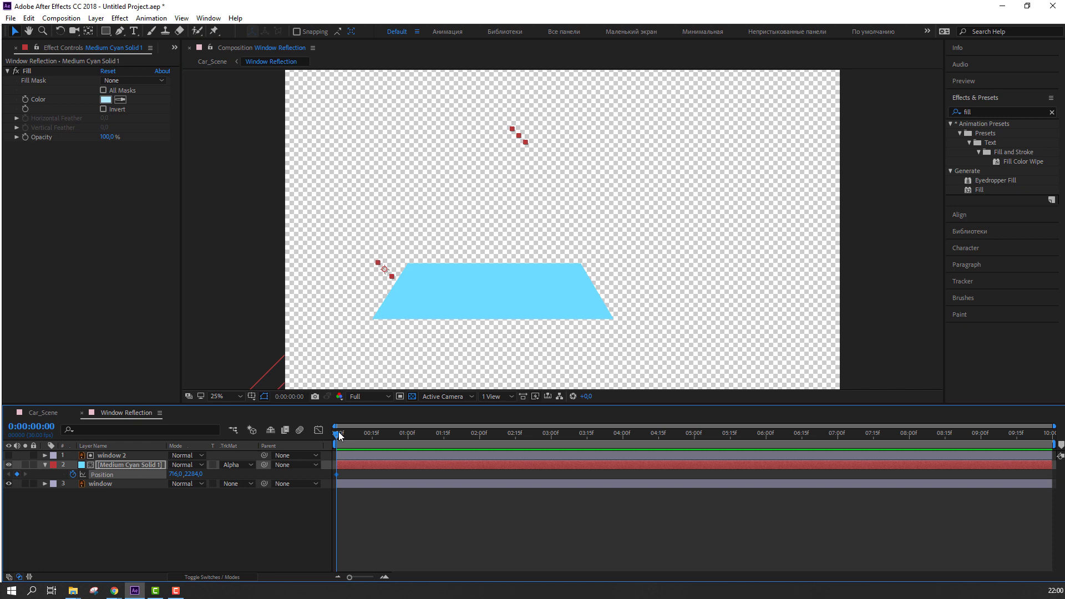
- Keyframe the strip's position at 0:00:00:20 to about 2890, 2724, past the window's right end
left_click_drag(340, 435, 384, 436)
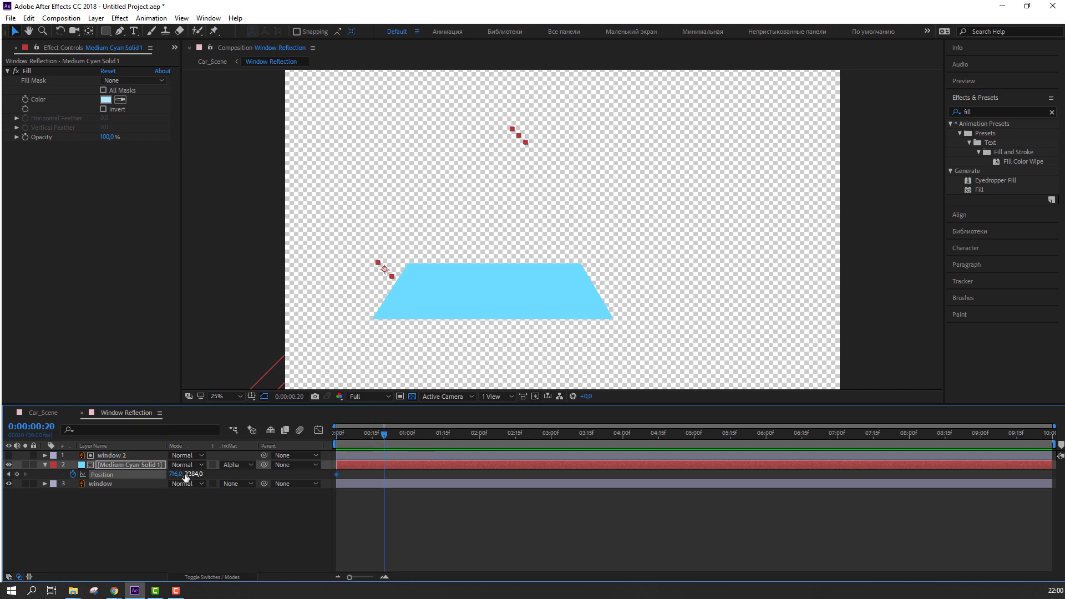
left_click_drag(186, 478, 589, 502)
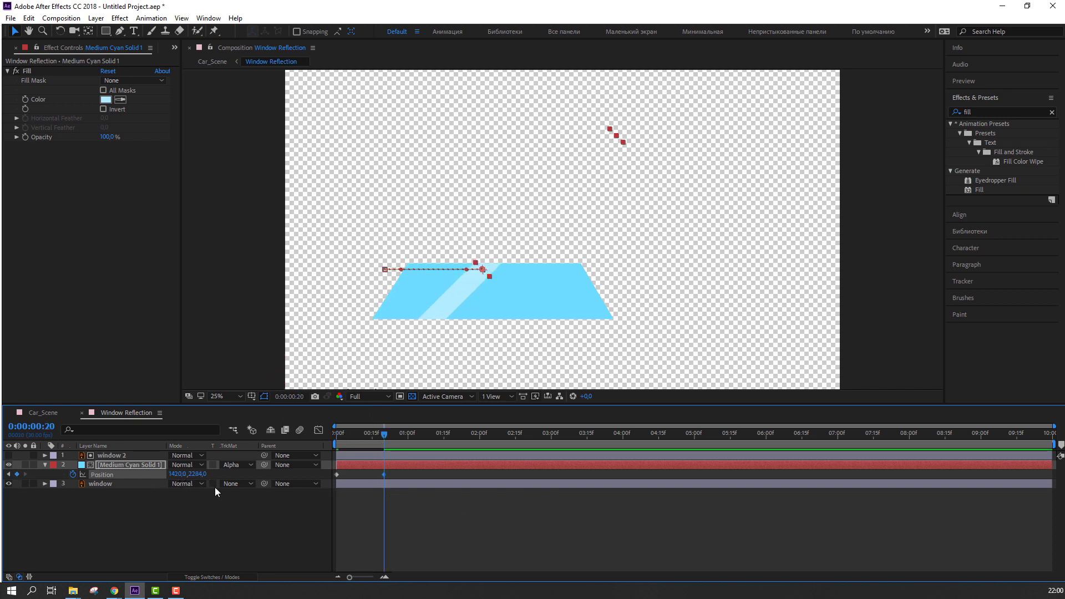
left_click_drag(177, 474, 228, 474)
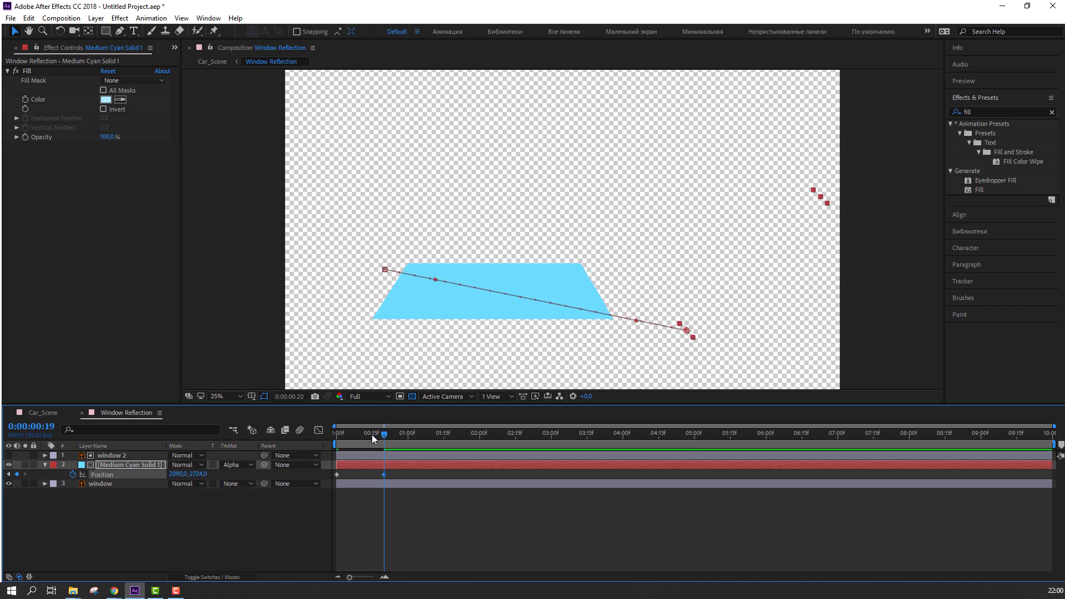
- Preview the reflection sweeping across the window and return to the Car_Scene composition
key("space")
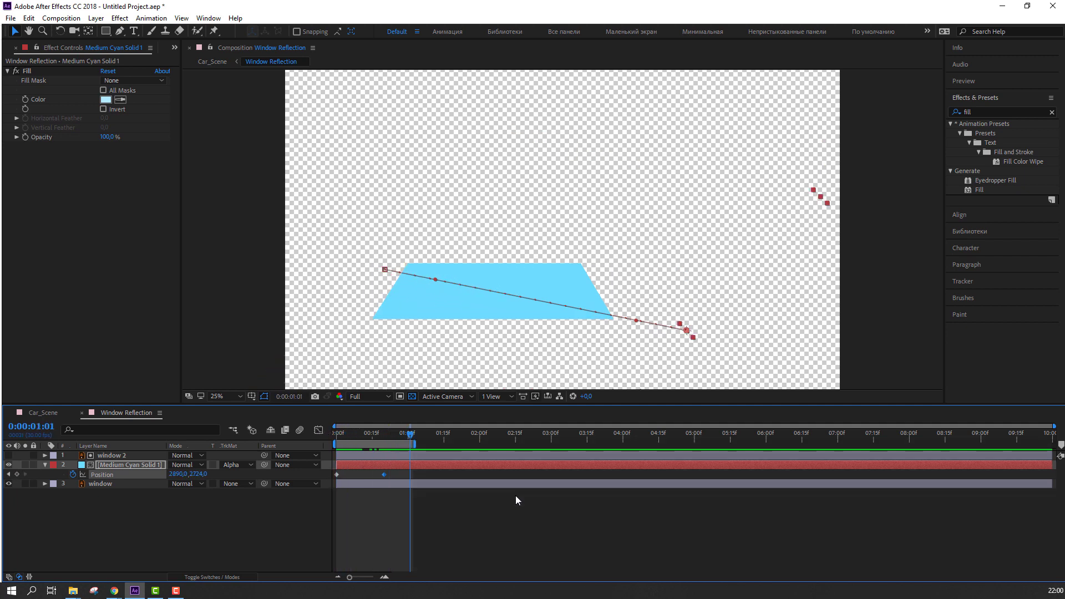
left_click(515, 496)
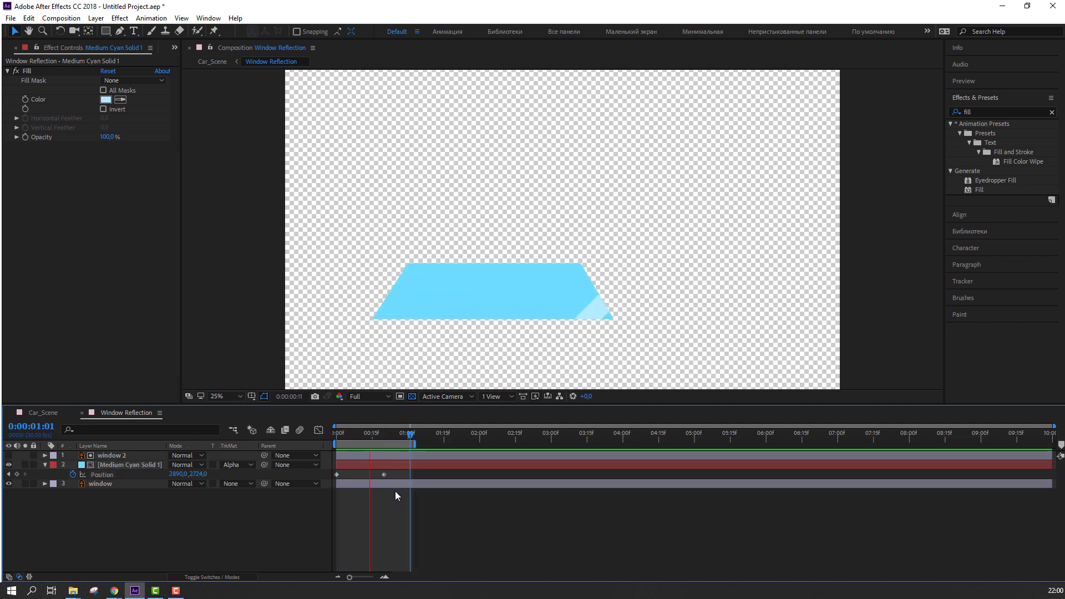
left_click(38, 412)
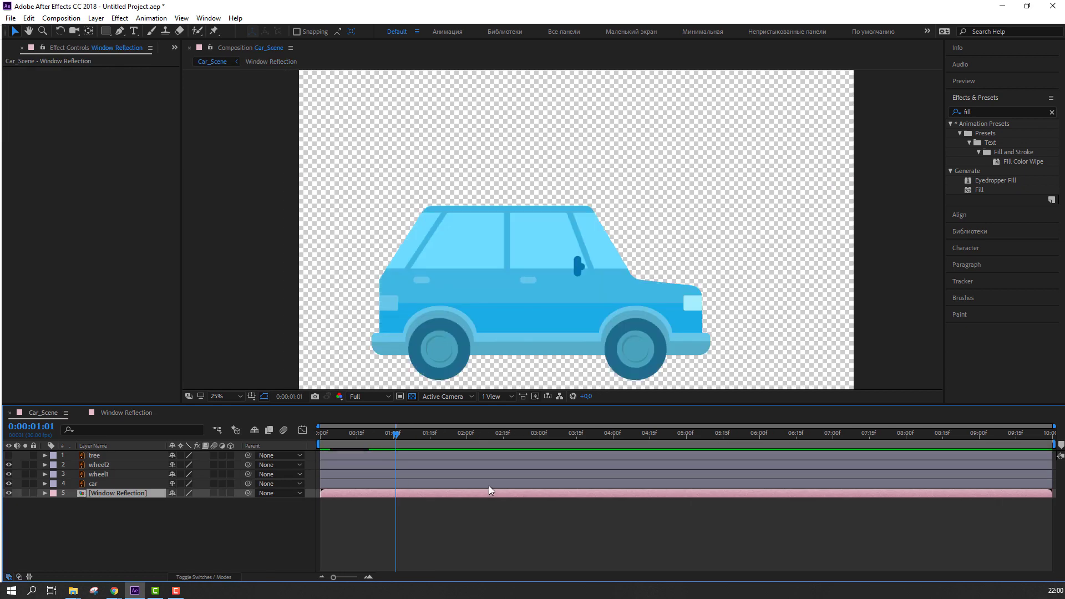
- In Window Reflection, retime the strip's last Position keyframe to 0:00:01:03, extend the work area, and Easy Ease both keyframes
left_click(113, 412)
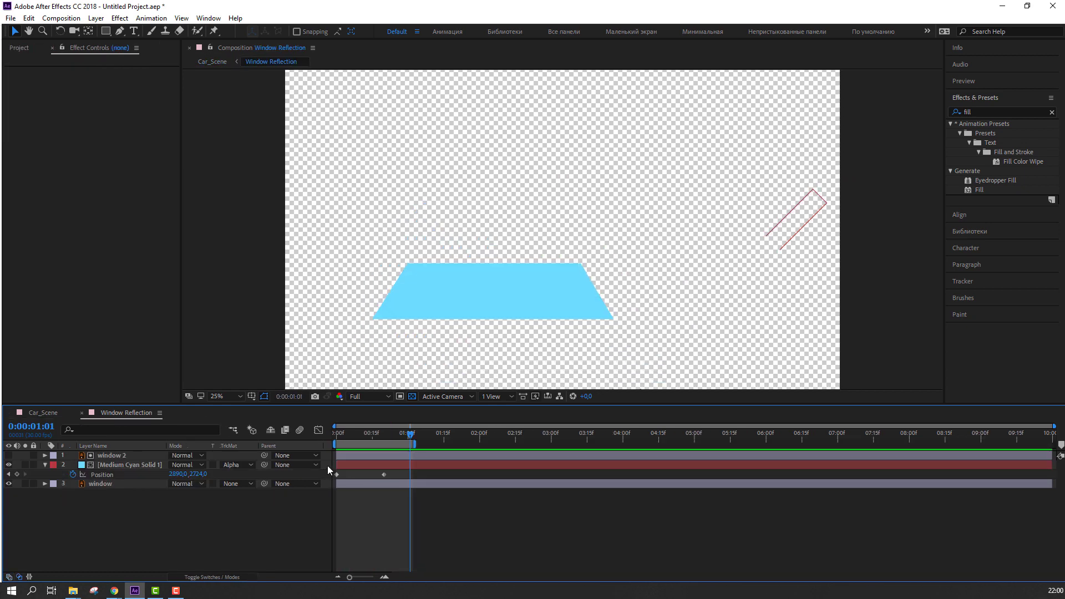
left_click_drag(384, 475, 455, 444)
right_click(336, 474)
mouse_move(388, 468)
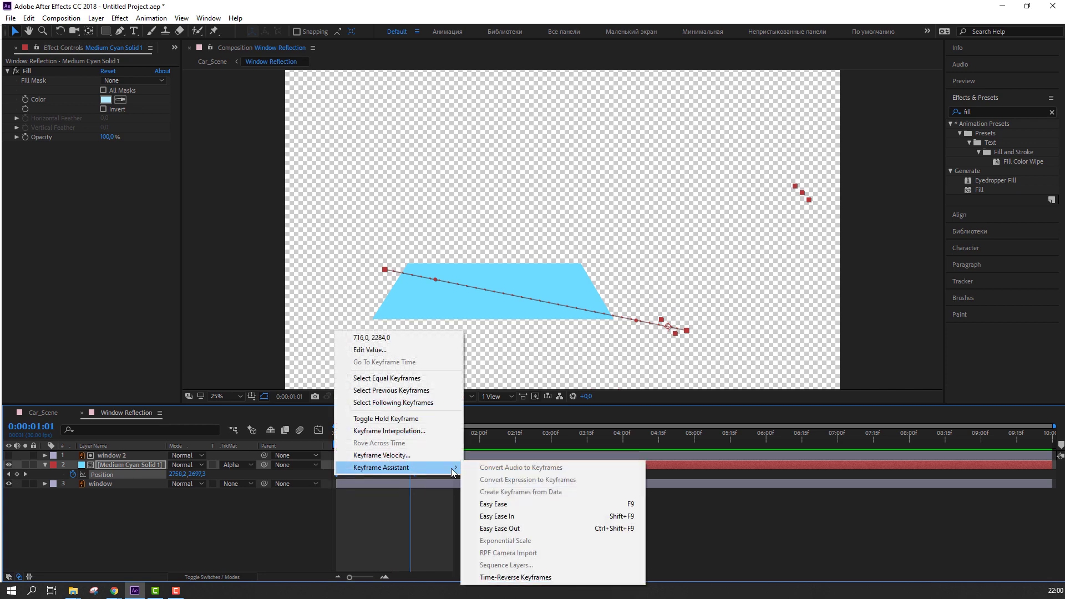
left_click(478, 504)
left_click(510, 524)
key("space")
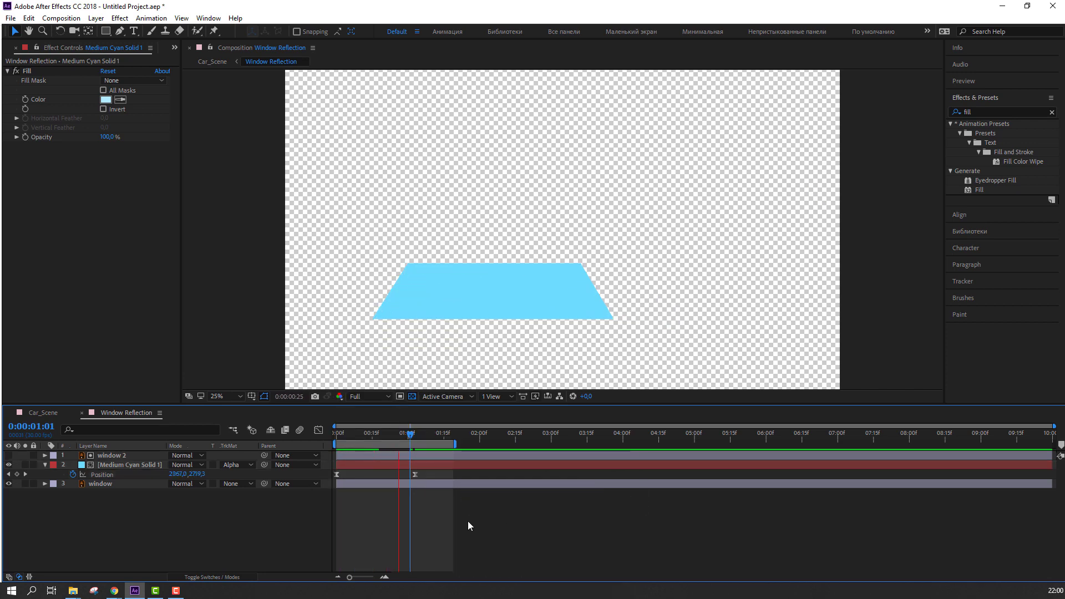
key("space")
- Reshape the strip's Position speed curve to a steep peak above 4000 px/sec mid-sweep and preview it in both compositions
left_click(102, 474)
left_click(318, 430)
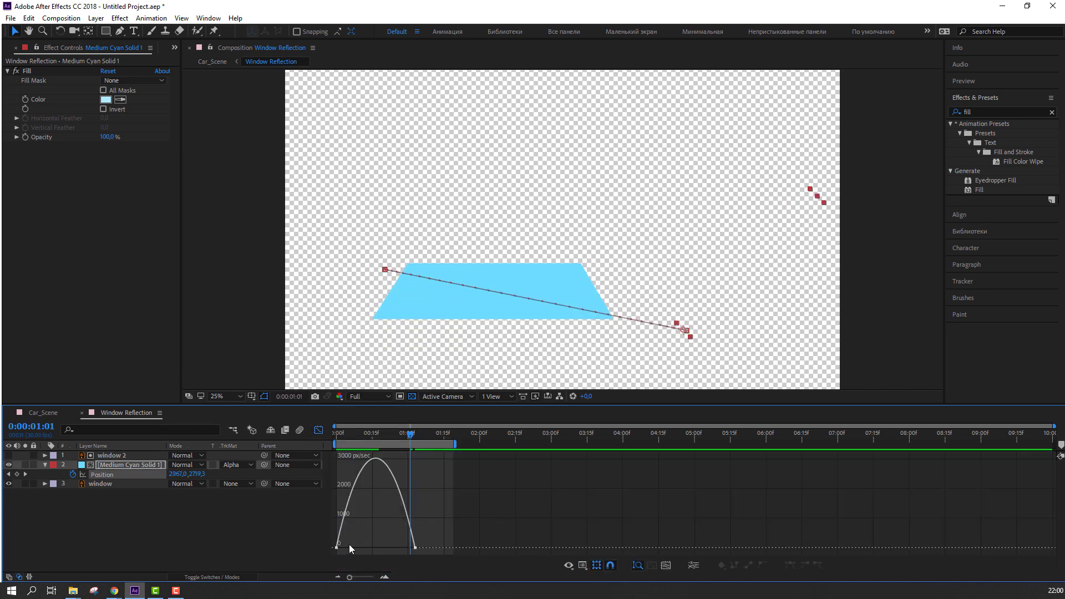
left_click_drag(350, 548, 397, 550)
key("space")
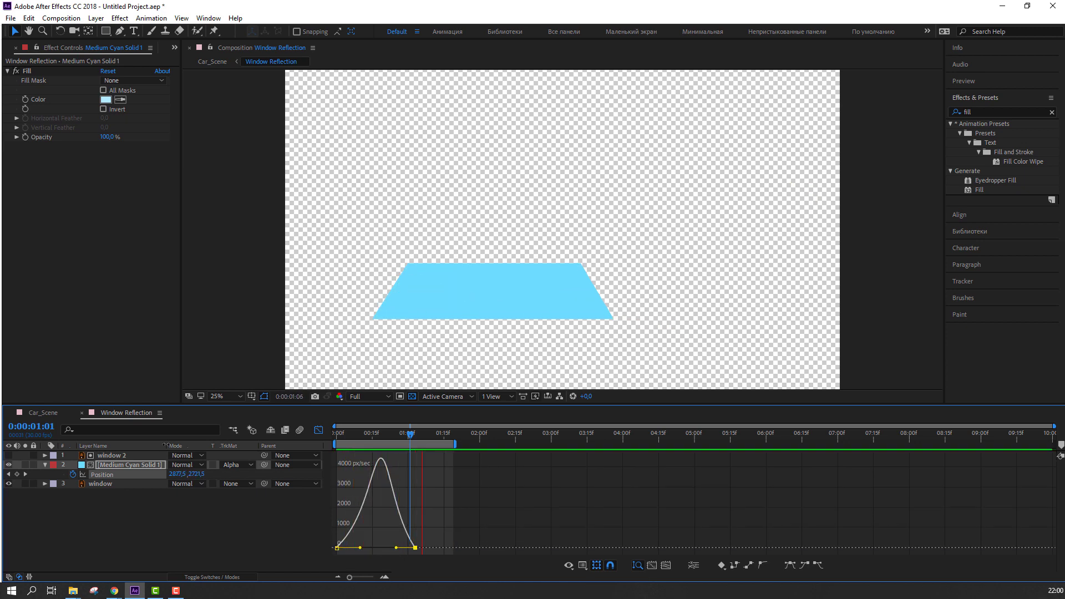
key("space")
left_click(54, 415)
key("space")
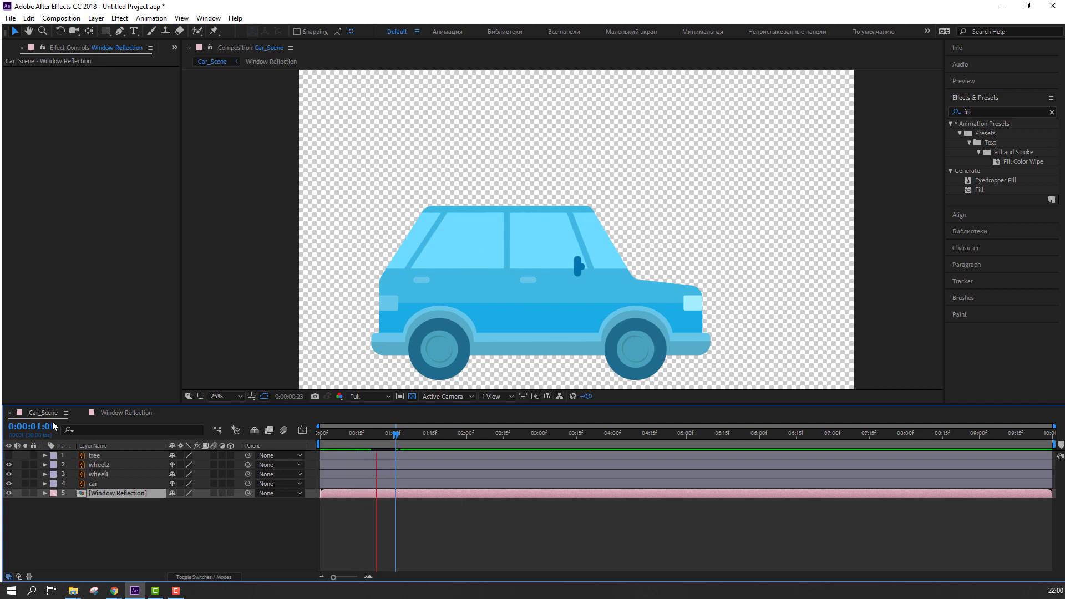
- End the Window Reflection work area at 0:00:01:03 and trim the composition to it
left_click(108, 414)
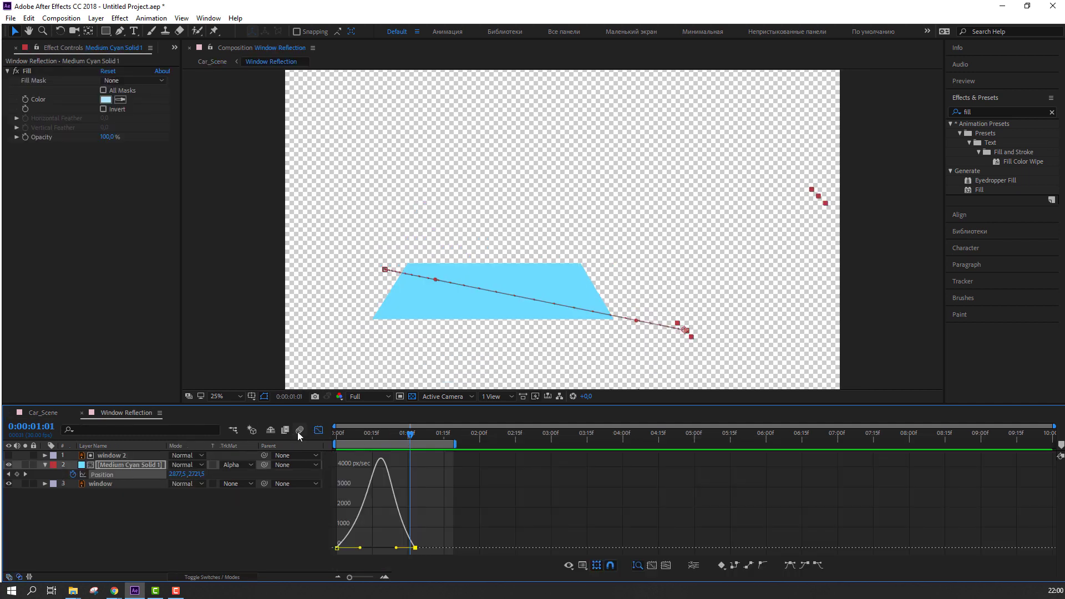
left_click(319, 430)
mouse_move(409, 435)
left_mouse_down()
mouse_move(323, 435)
mouse_move(416, 444)
left_mouse_up()
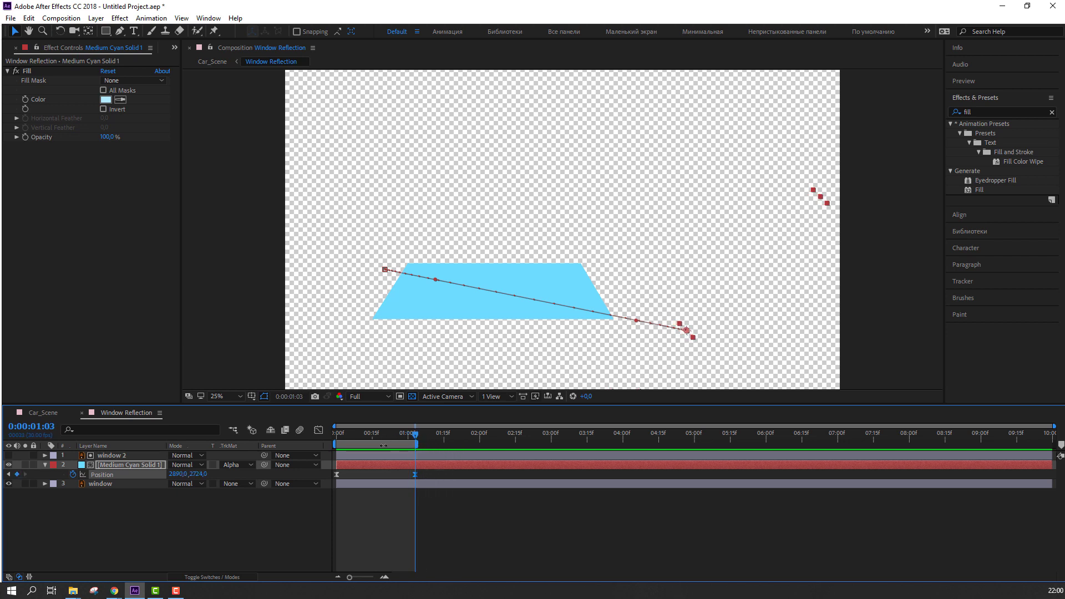
right_click(383, 445)
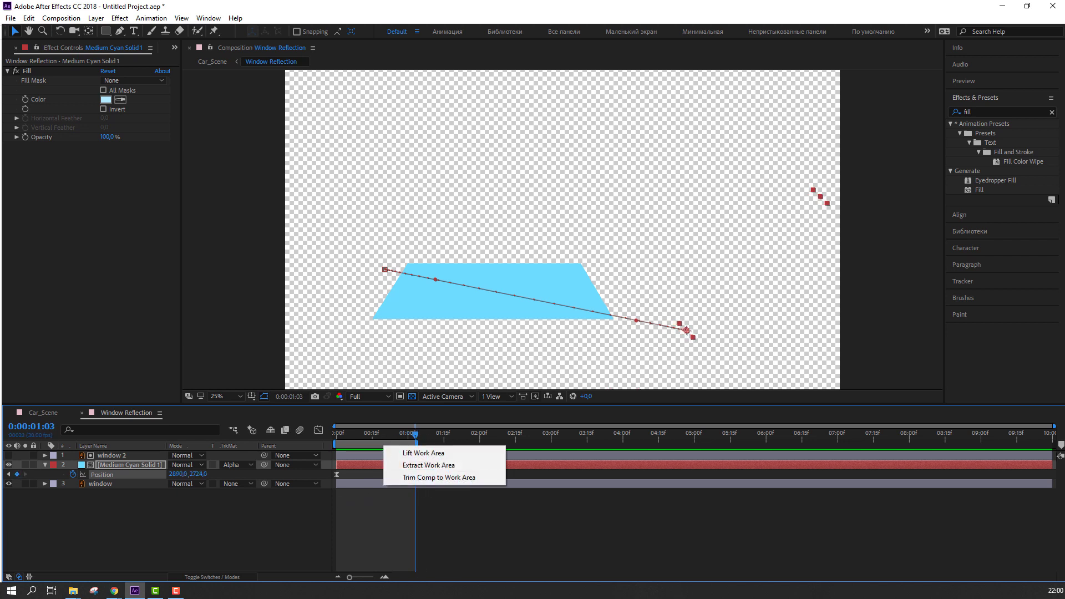
left_click(438, 481)
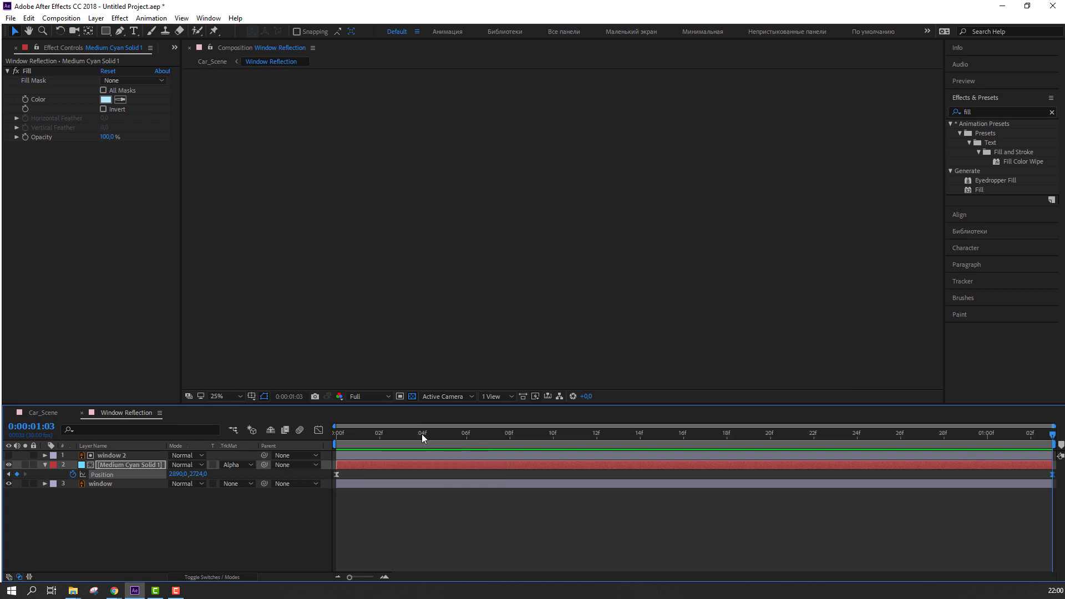
- Fit the composition in the viewer and pre-compose all three window layers into a new composition named reflection
left_click_drag(421, 434, 332, 434)
left_click(226, 398)
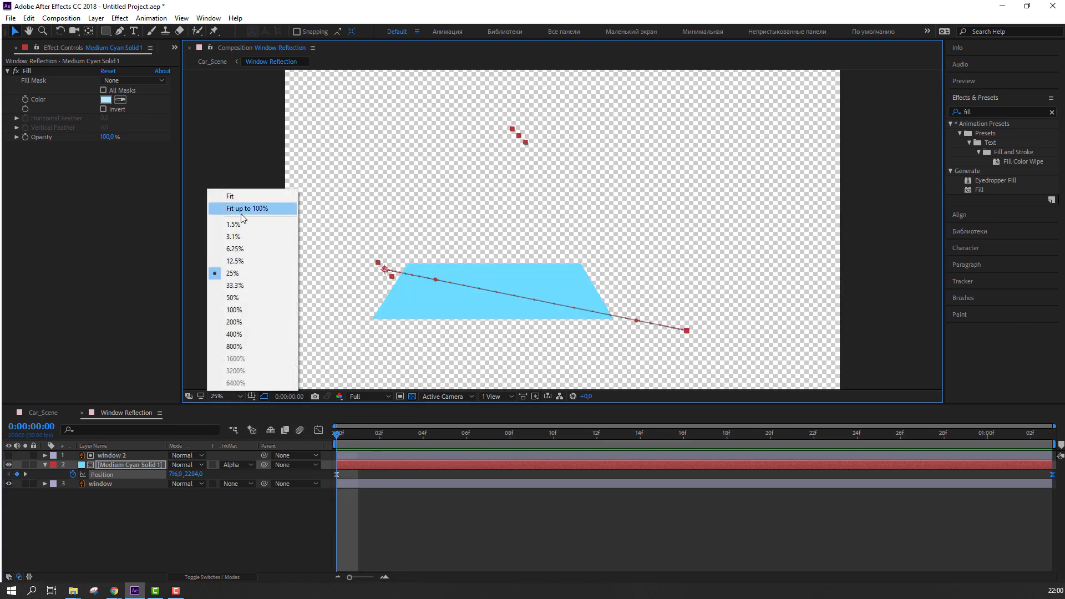
left_click(244, 210)
left_click(45, 466)
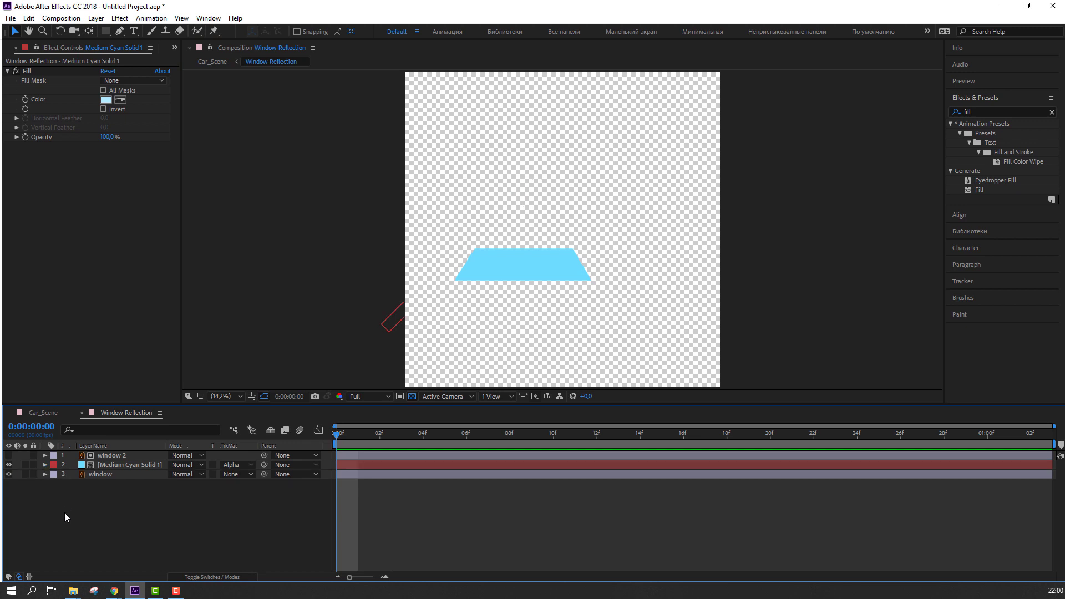
left_click_drag(64, 513, 115, 460)
right_click(116, 461)
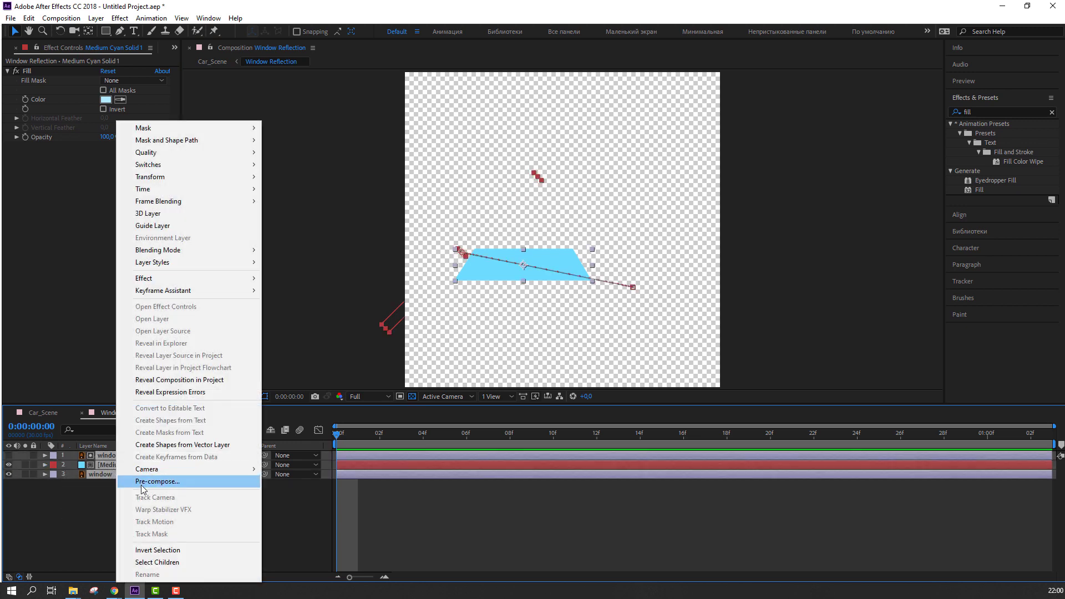
left_click(142, 483)
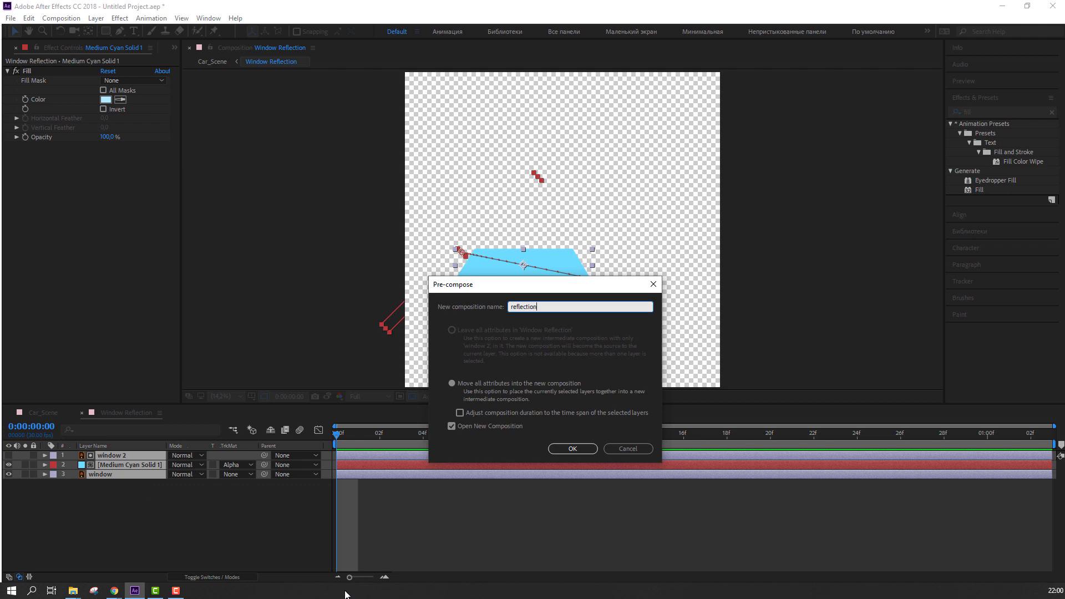
left_click(573, 448)
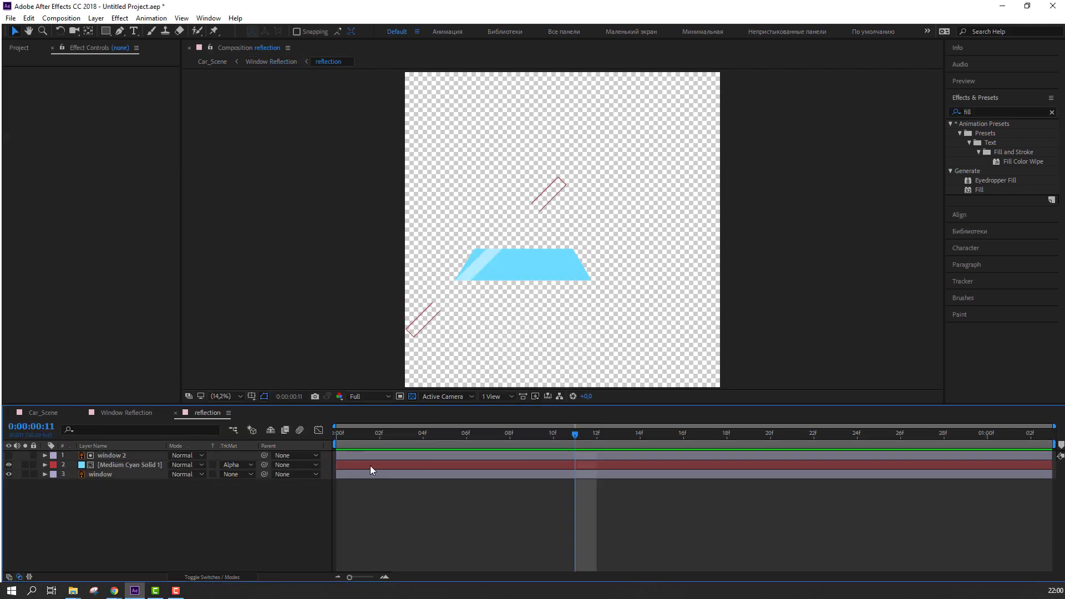
- Close the reflection composition and set the Window Reflection composition's duration to 7 seconds
left_click(349, 444)
left_click_drag(347, 443, 141, 429)
left_click(175, 413)
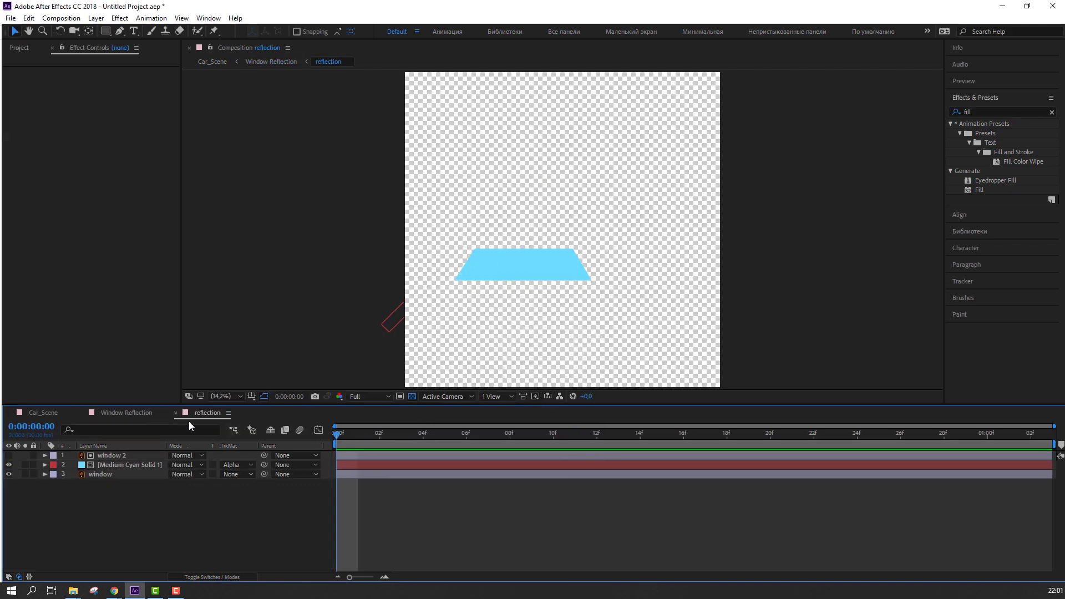
right_click(201, 526)
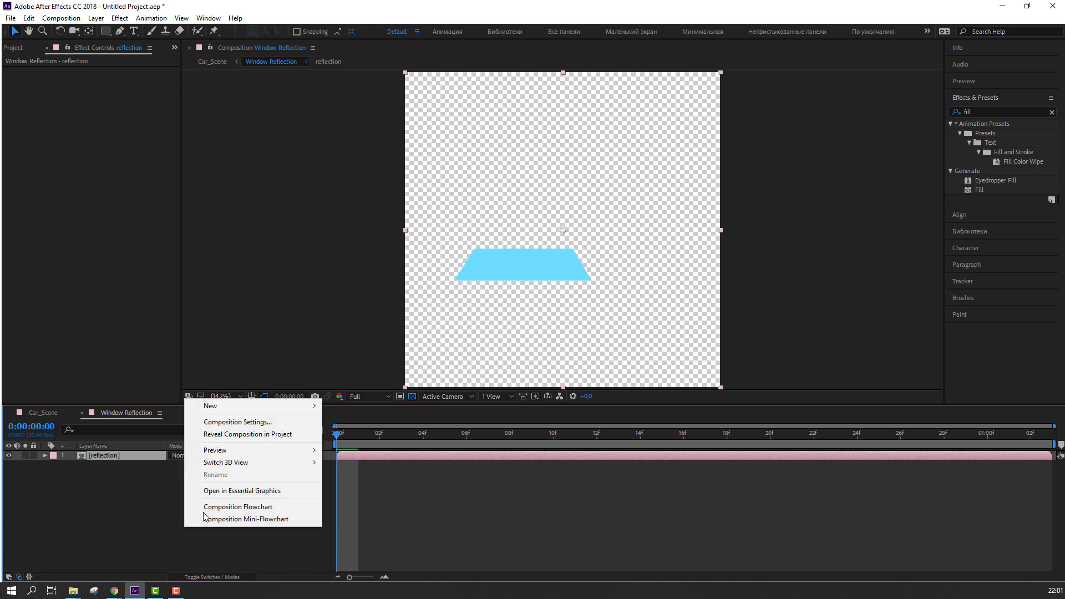
left_click(216, 423)
left_click(383, 397)
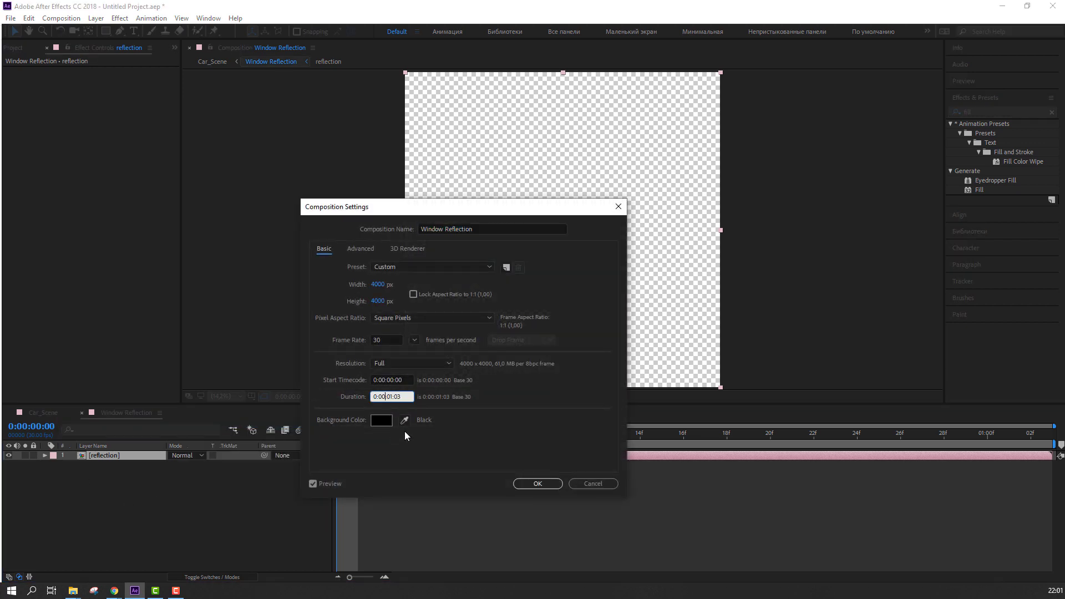
key("BackSpace")
type("7")
key("Return")
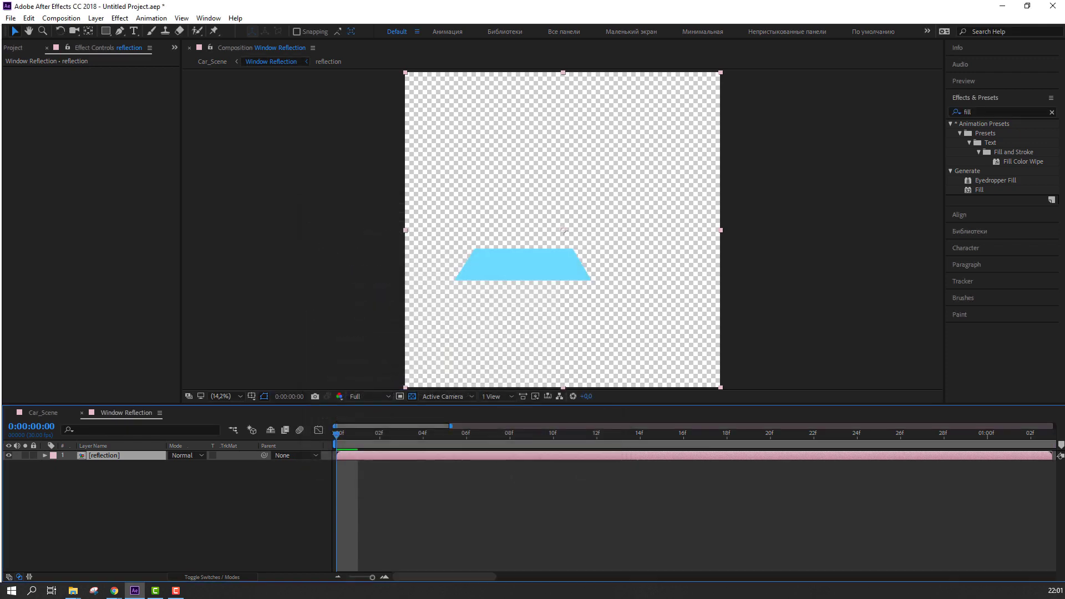
- Duplicate the reflection layer, shift the copy to start at about 0:00:00:24, and preview the second sweep
scroll(431, 511, "down", 3)
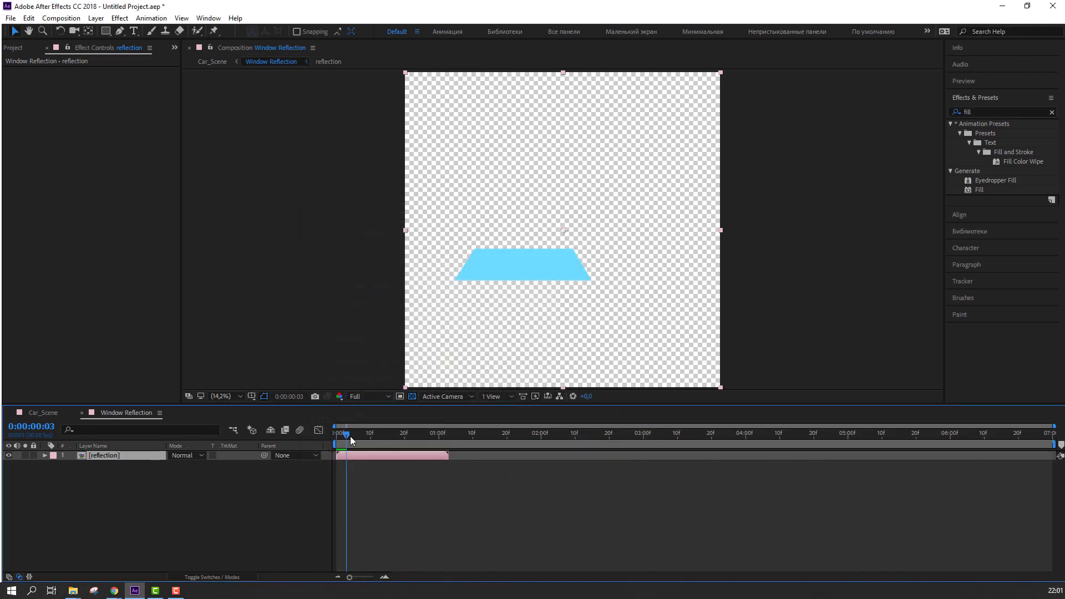
left_click_drag(350, 436, 416, 441)
key("ctrl+d")
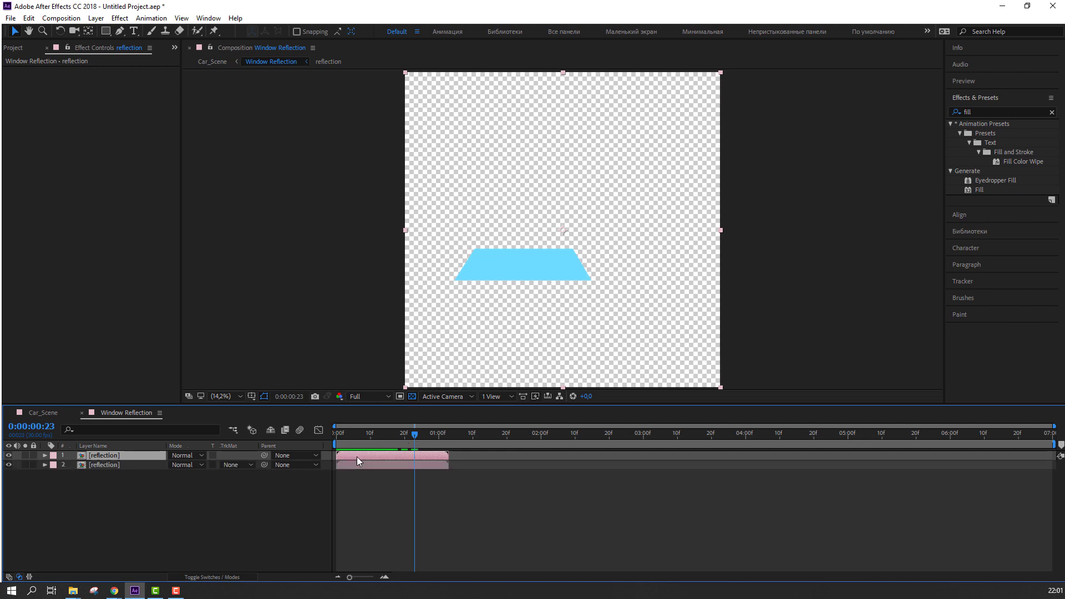
key("ctrl+z")
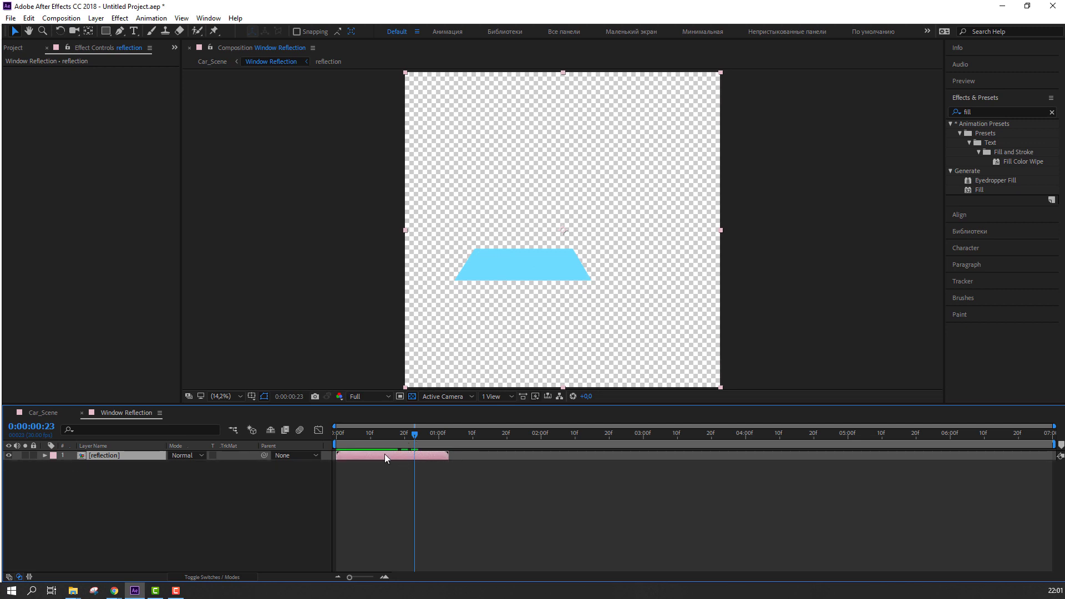
key("ctrl+d")
left_click_drag(351, 454, 428, 459)
key("space")
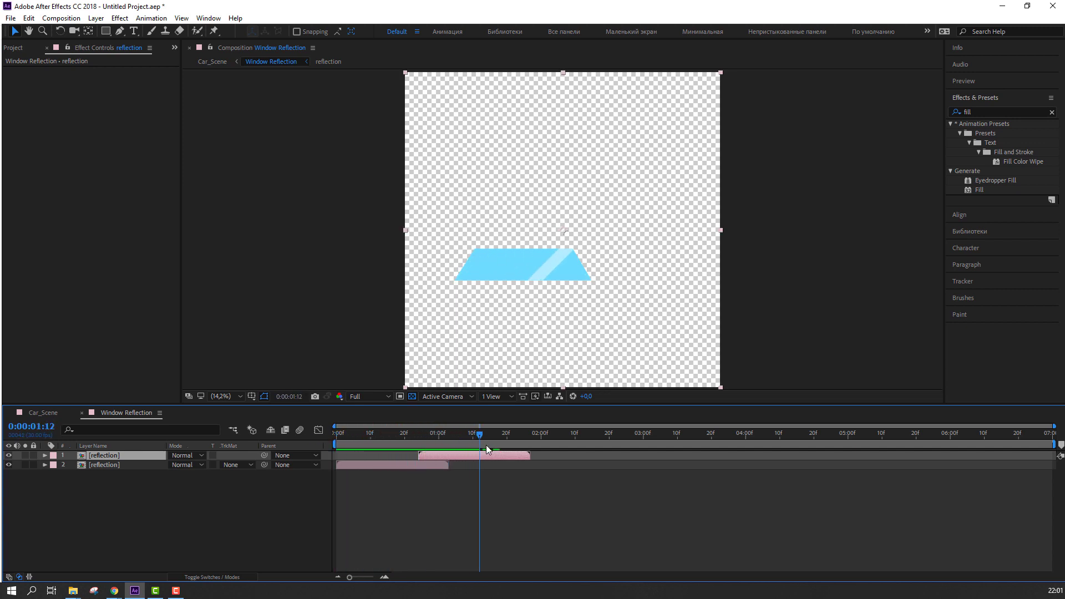
key("space")
- Duplicate the reflection layer repeatedly, staggering the copies along the timeline until ten layers fill the 7 seconds
key("ctrl+d")
left_click_drag(477, 456, 761, 458)
key("ctrl+d")
key("ctrl+d")
key("ctrl+d")
key("ctrl+d")
left_click_drag(761, 458, 1030, 457)
key("ctrl+d")
key("ctrl+d")
key("ctrl+d")
- Preview the repeated reflection in Window Reflection and on the car in Car_Scene
key("space")
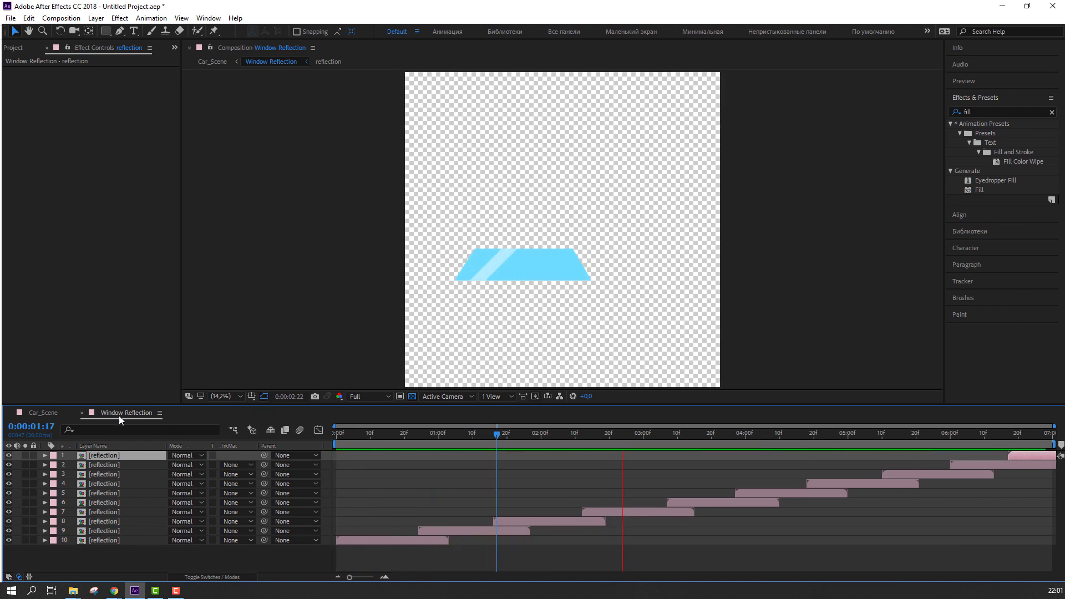
left_click(45, 412)
key("space")
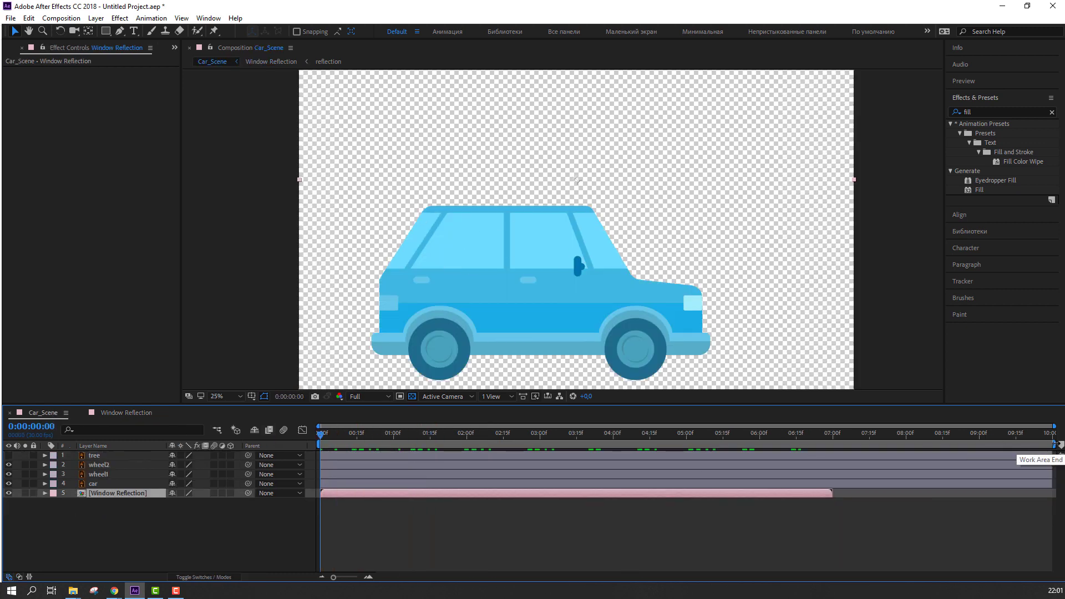
- End the Car_Scene work area at 0:00:07:00 and trim the composition to it
left_click_drag(1051, 447, 839, 446)
right_click(837, 446)
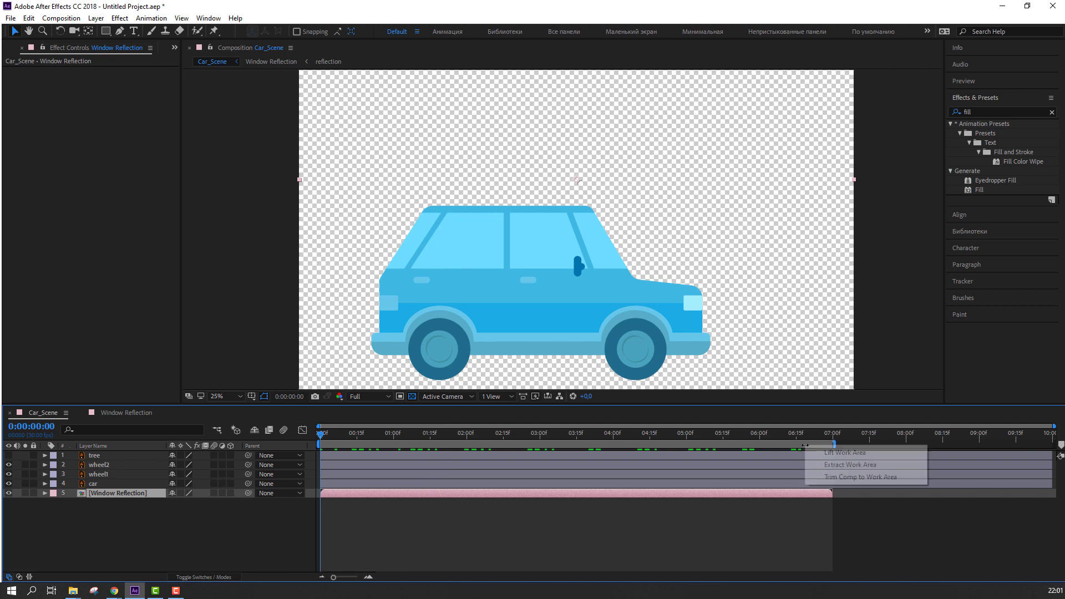
left_click(852, 478)
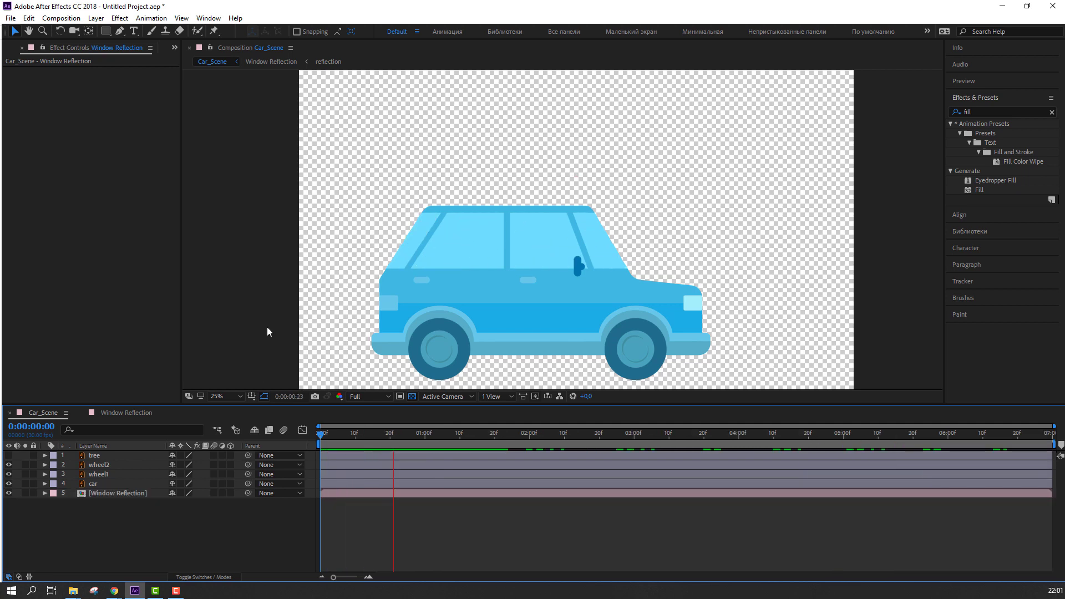
- Preview the trimmed car scene and fit the whole composition in the viewer
key("comma")
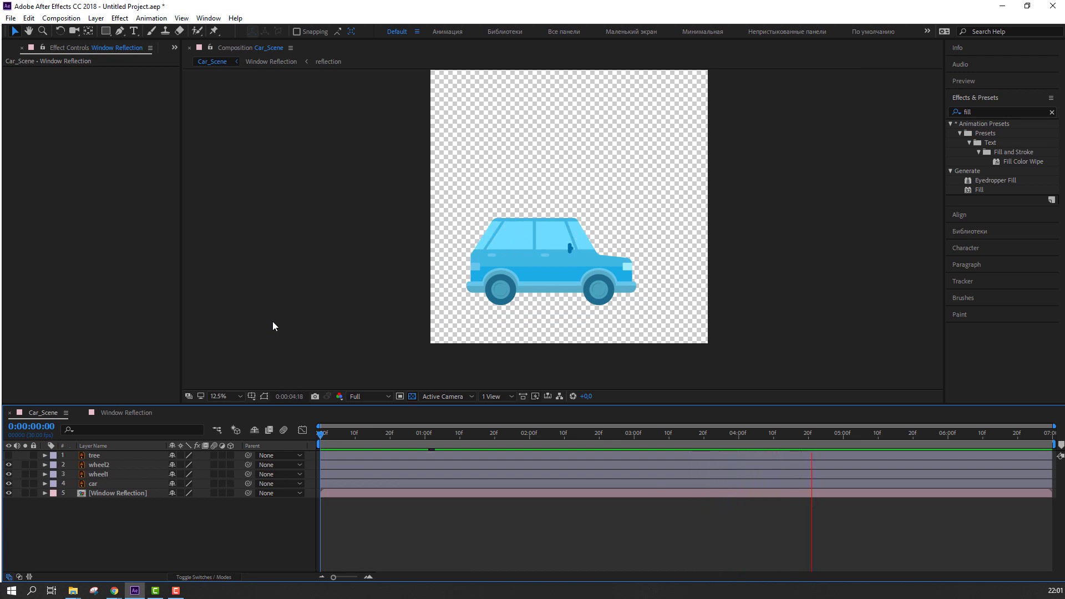
key("space")
key("period")
left_click(218, 396)
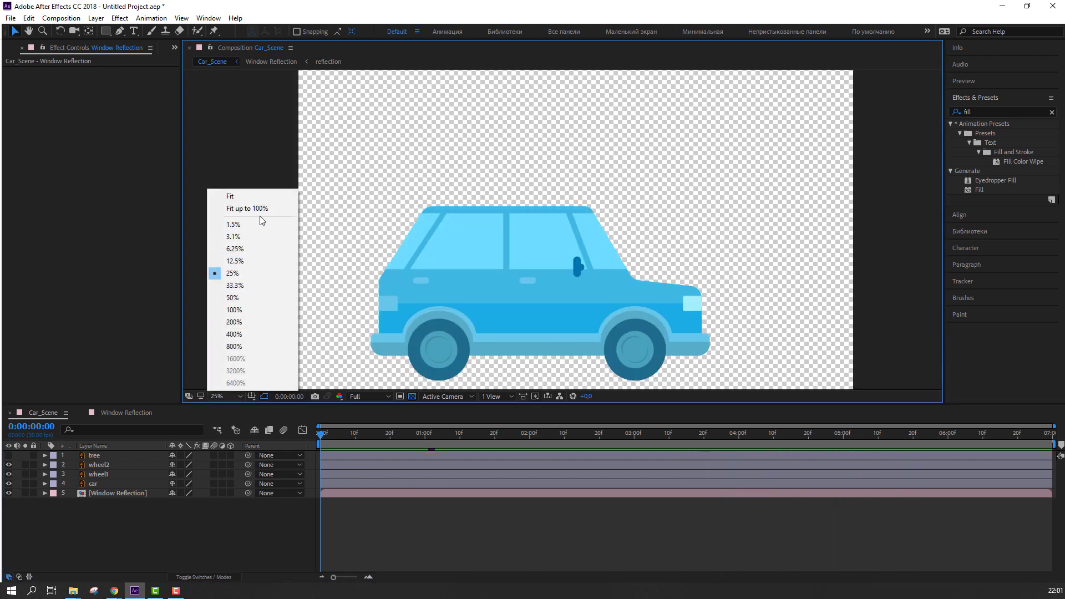
left_click(229, 196)
- Keyframe wheel2's Rotation at 0° at 0:00:00:00 and at 2x+0,0° at 0:00:06:29, and preview the motion
left_click(102, 467)
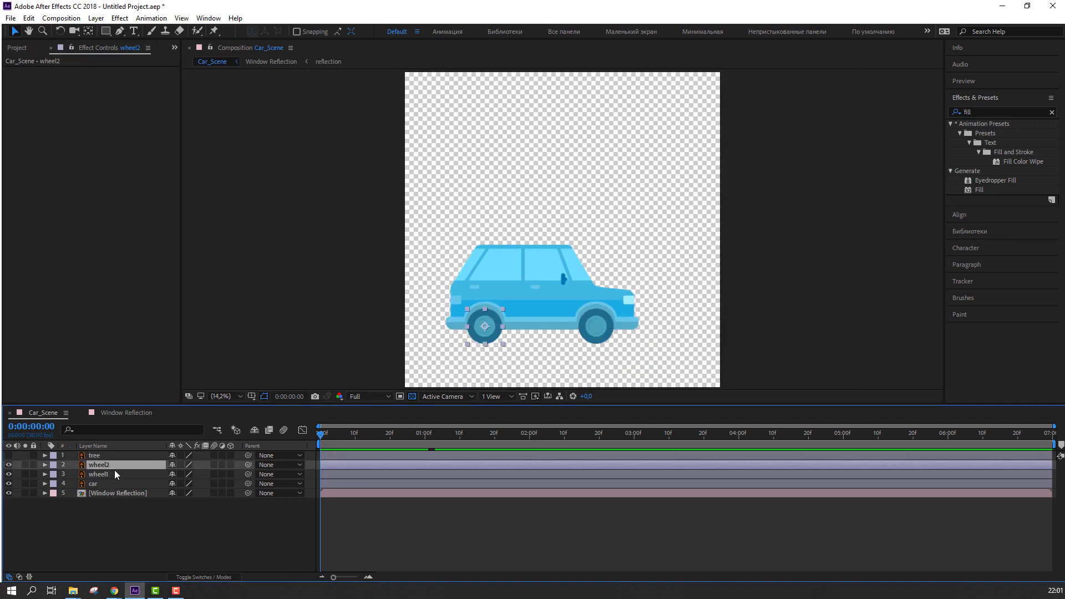
key("r")
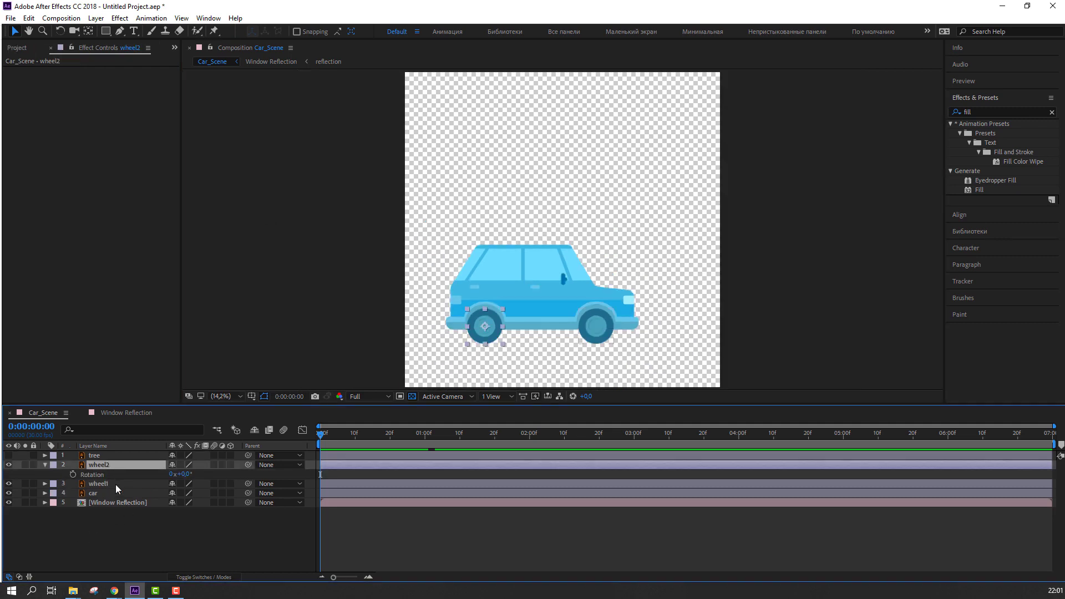
left_click(72, 474)
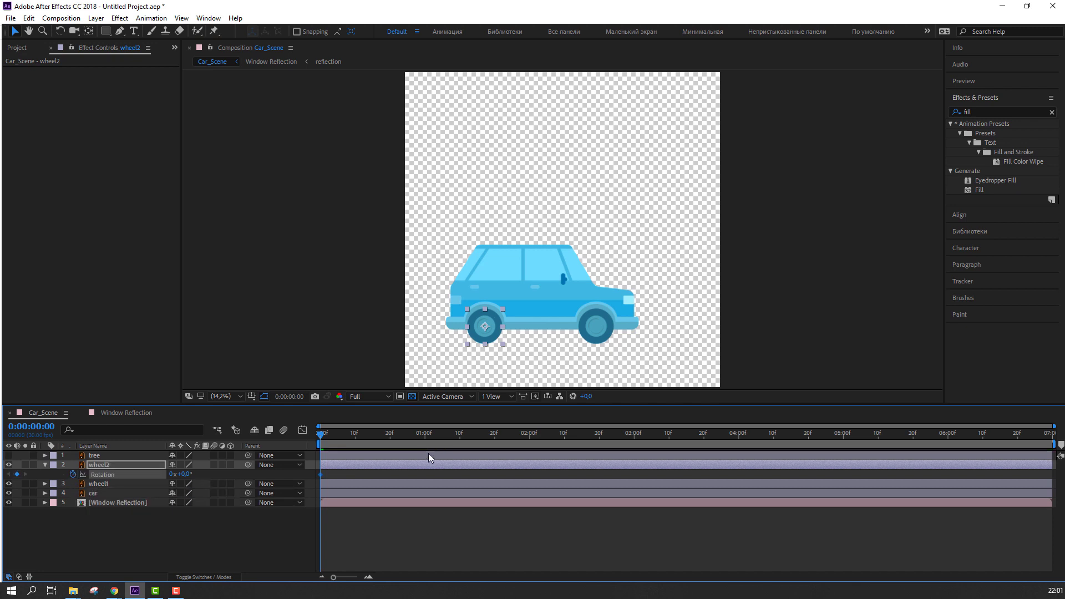
left_click_drag(432, 436, 1050, 434)
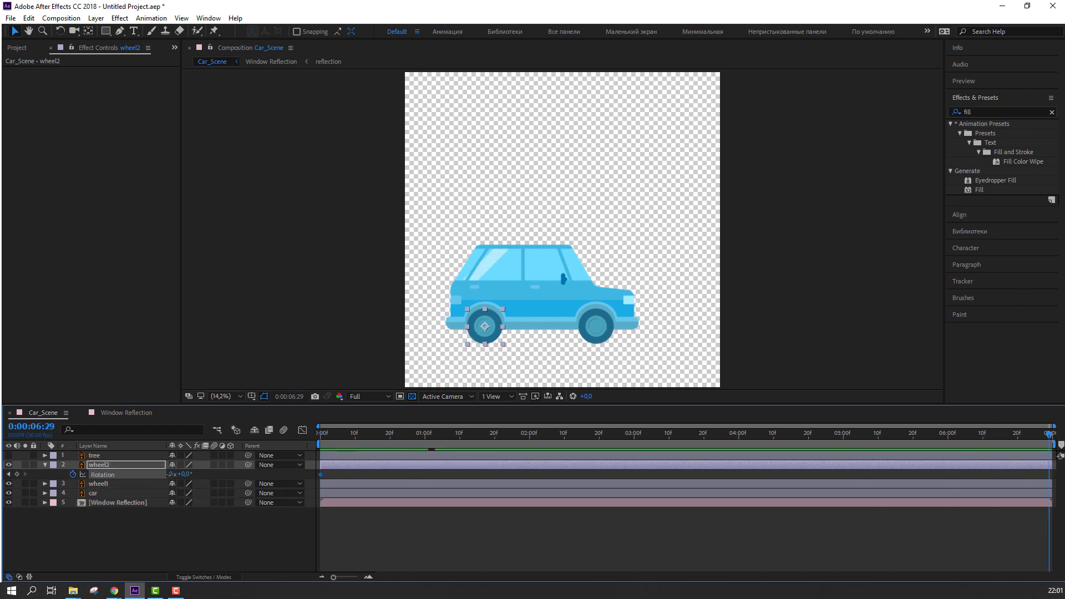
key("Return")
key("space")
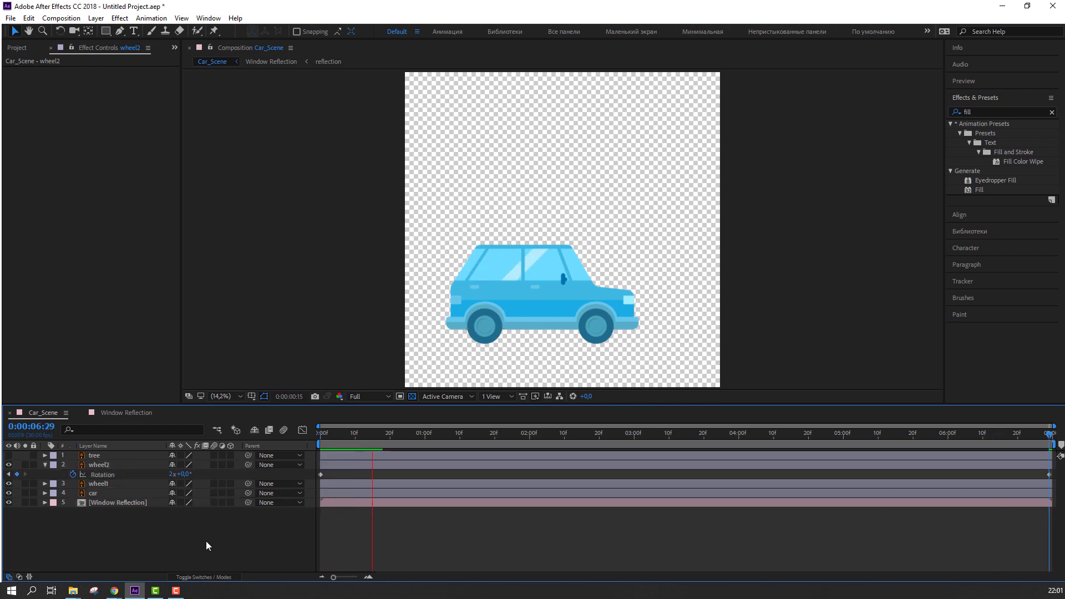
key("space")
key("space")
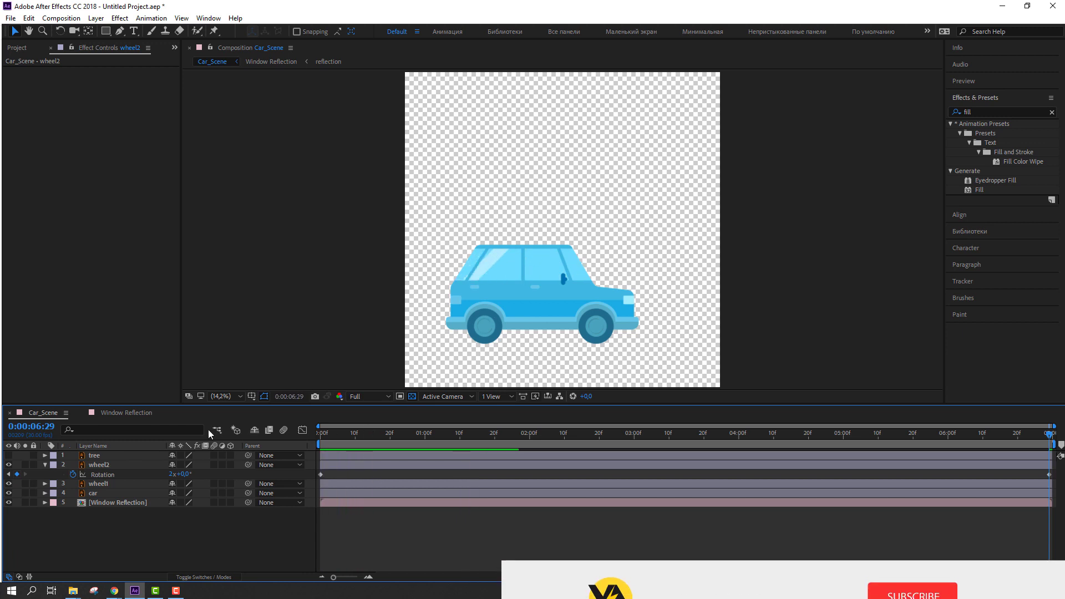
- Solo the wheel2 layer and preview its rotation close up
left_click(94, 467)
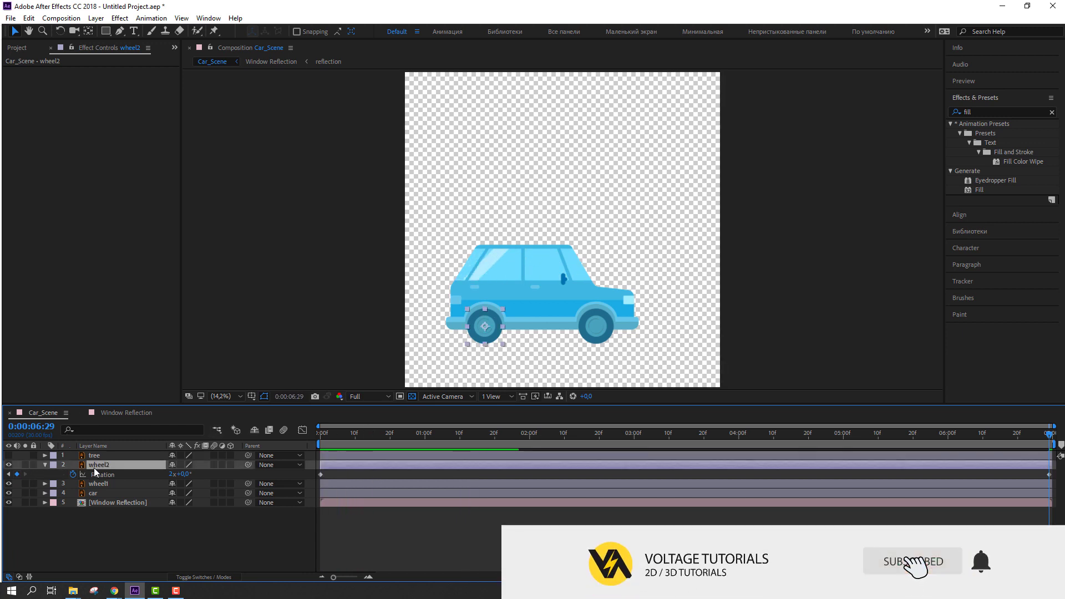
left_click(25, 464)
scroll(471, 245, "up", 6)
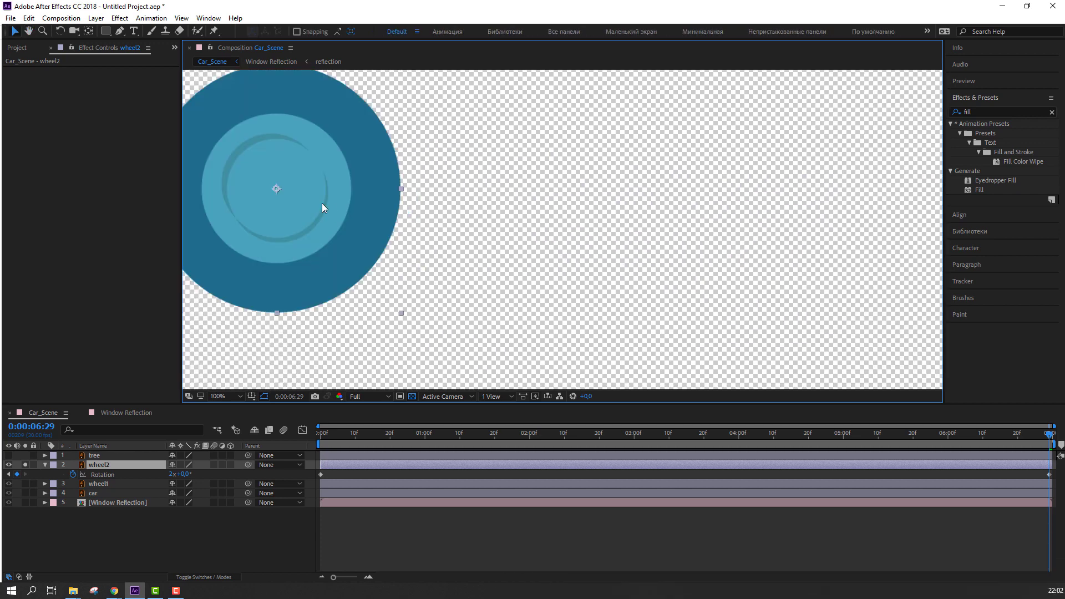
left_click_drag(322, 203, 548, 288)
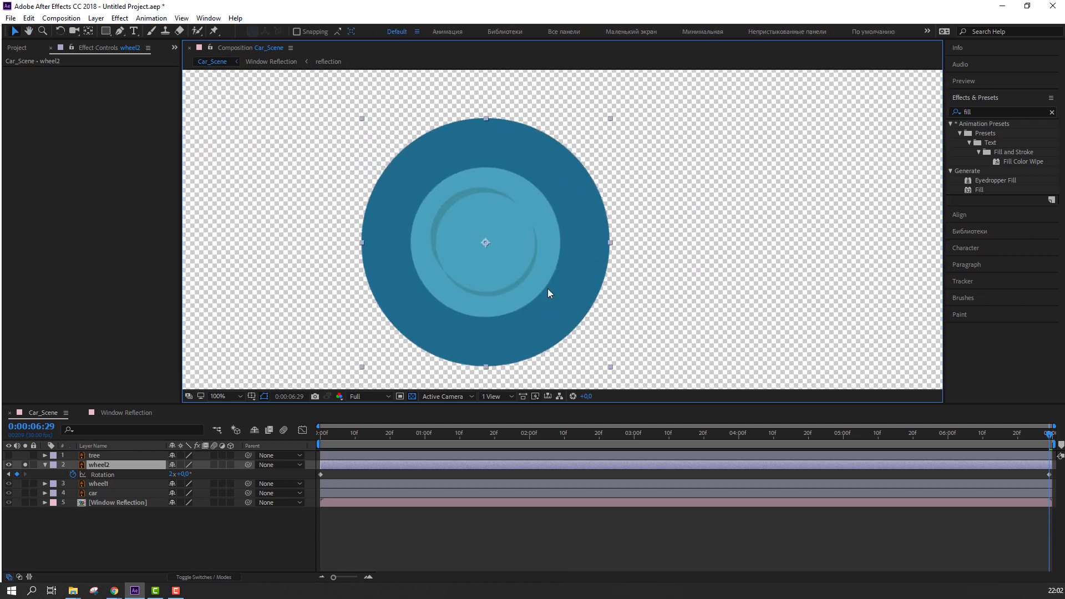
key("space")
key("space")
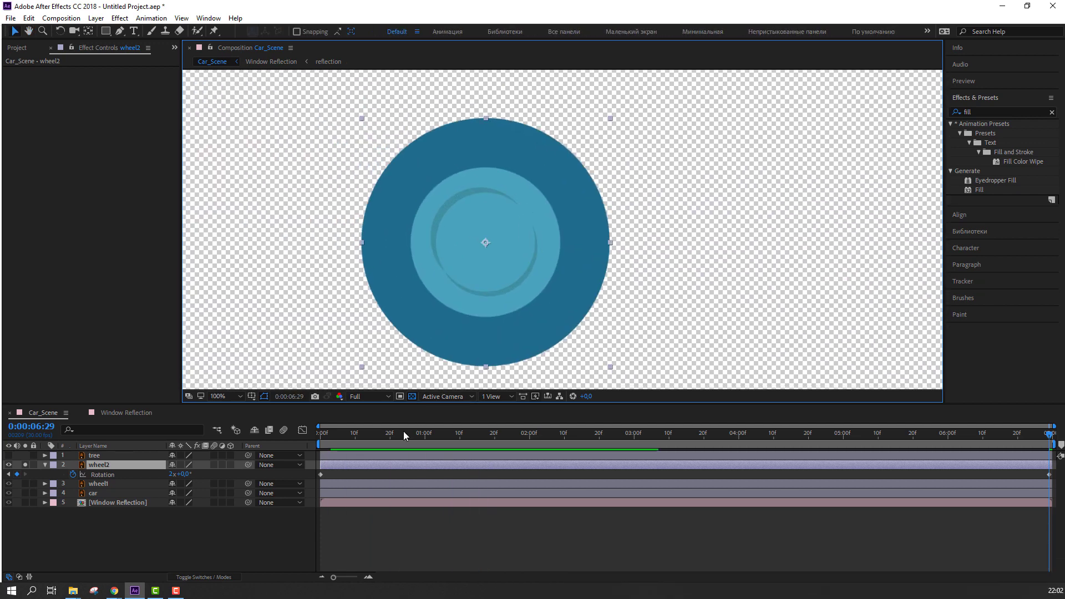
- Set wheel2's Rotation at 0:00:06:29 to 4x+0,0° and preview the motion
left_click_drag(372, 434, 1053, 436)
left_click(174, 474)
type("4")
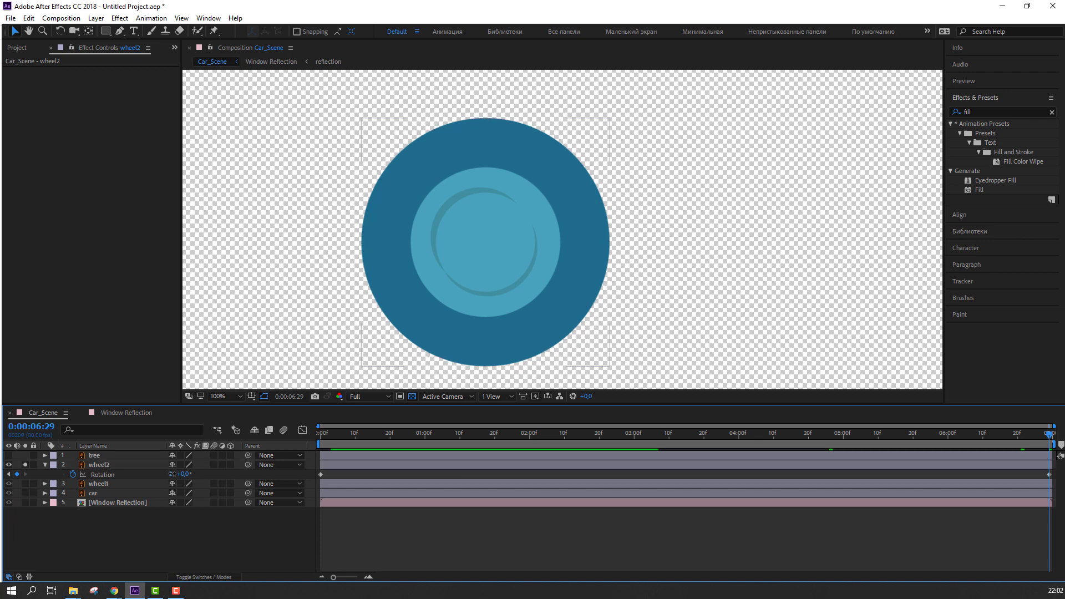
key("Return")
left_click(204, 521)
key("space")
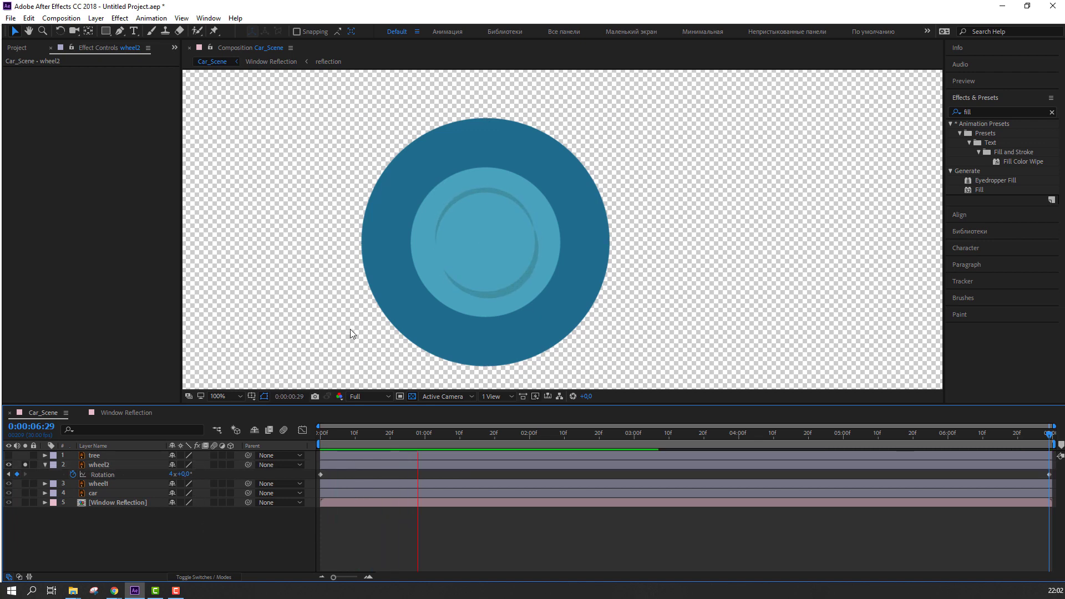
scroll(351, 330, "down", 2)
scroll(513, 237, "up", 4)
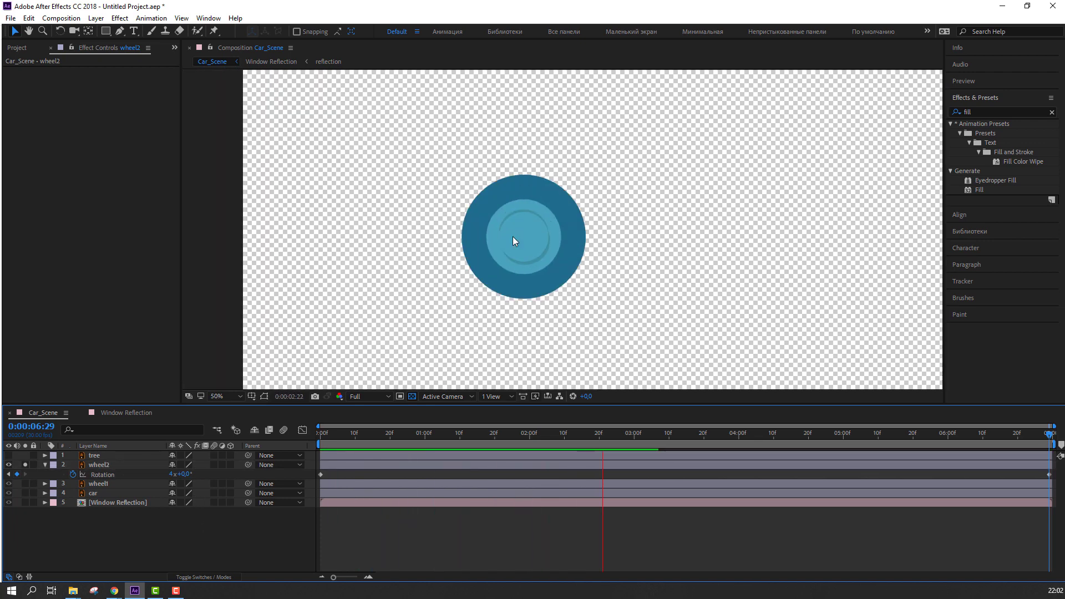
scroll(513, 237, "down", 2)
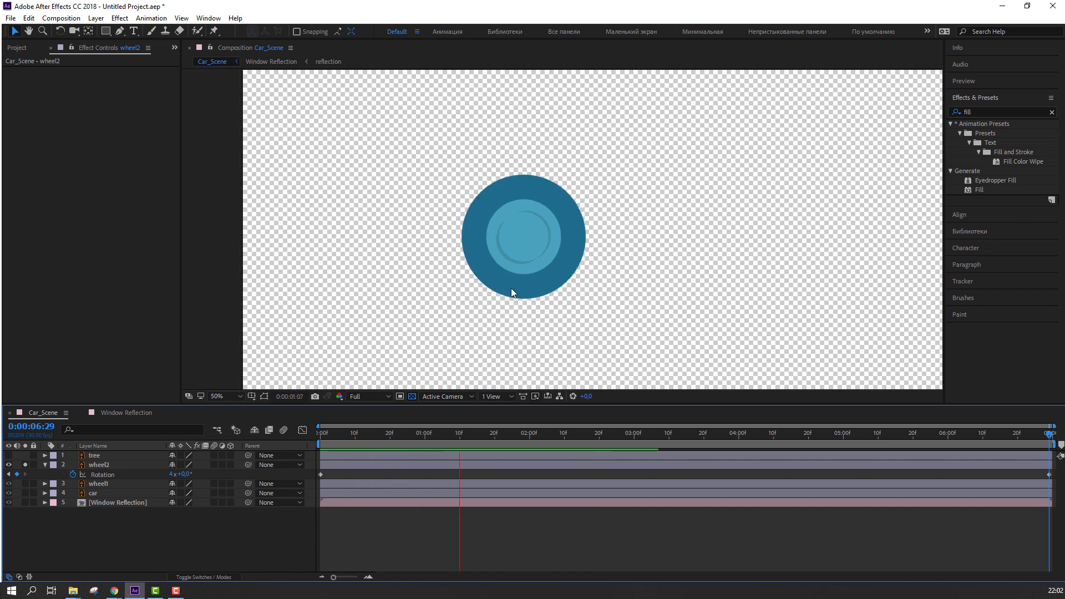
key("space")
left_click_drag(360, 437, 293, 440)
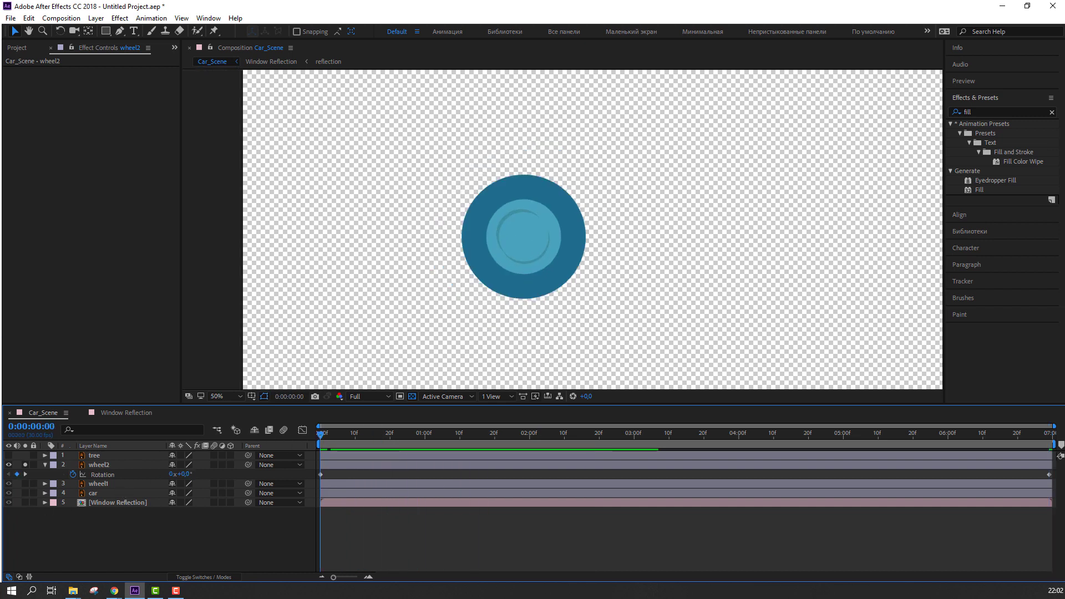
- Switch to Car_Scene.ai in Illustrator and toggle the wheel2 layer's visibility to identify the wheel
key("alt+Tab")
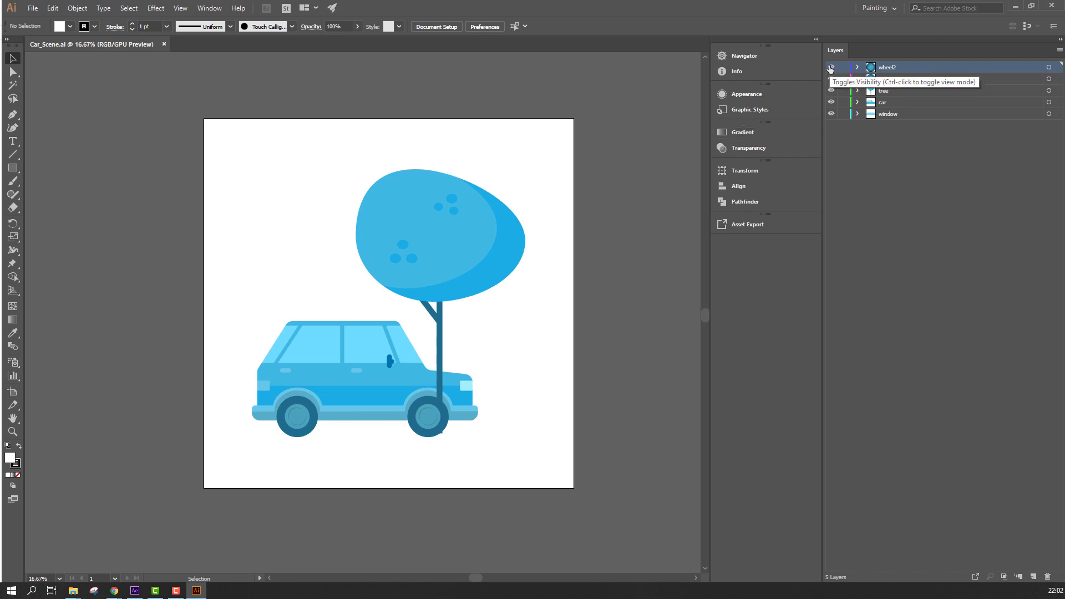
left_click(830, 66)
left_click(830, 67)
- Draw a circle about 14 pt wide just inside the top edge of the rear wheel's lighter hub with the Ellipse tool
left_click_drag(193, 395, 320, 329)
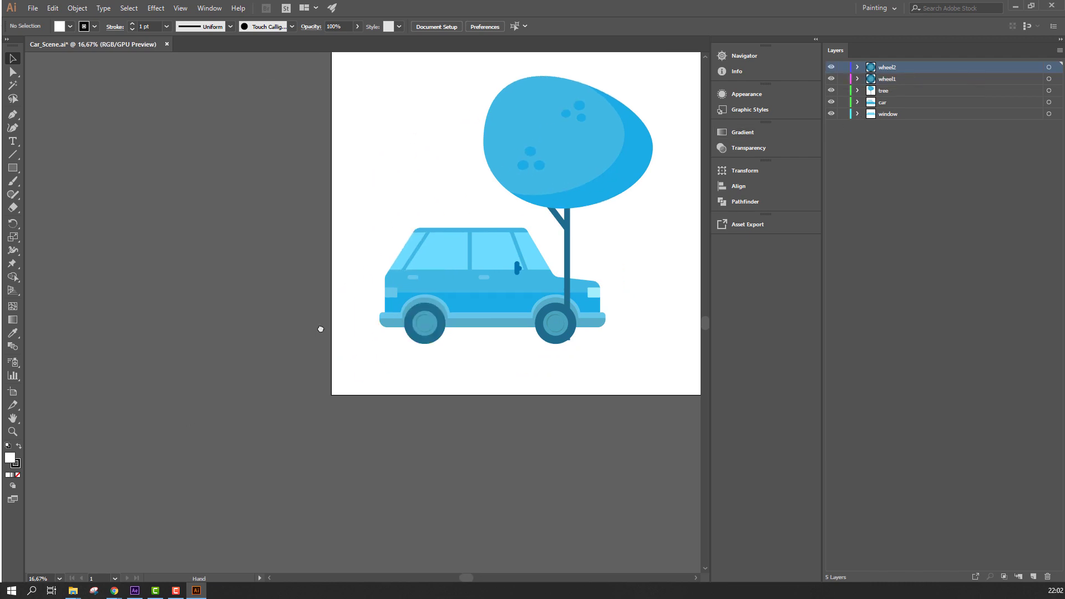
key("ctrl+plus")
key("ctrl+plus")
key("ctrl+plus")
key("ctrl+plus")
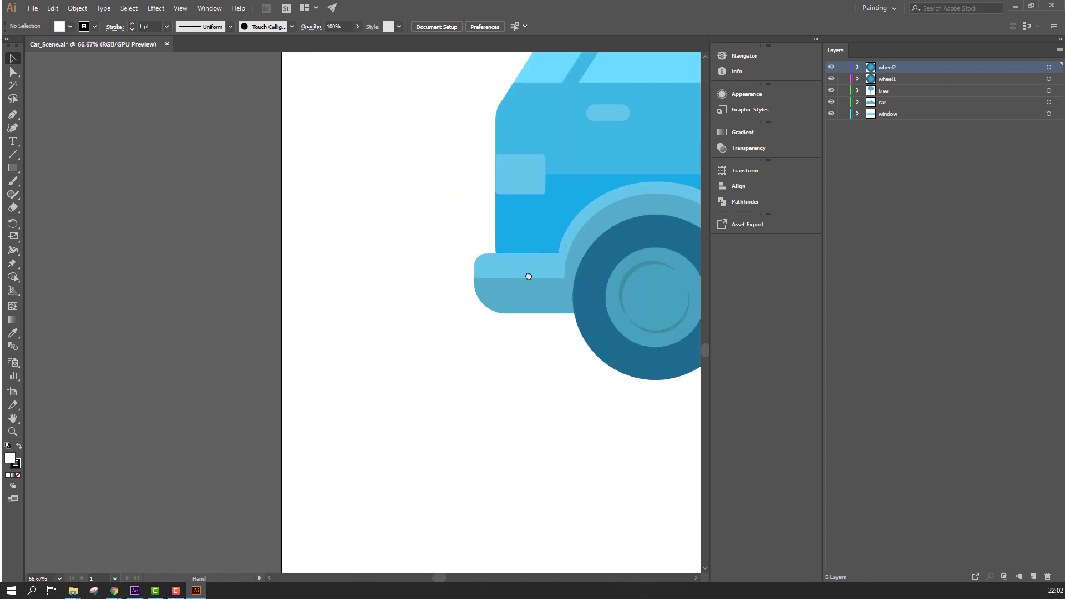
left_click_drag(529, 277, 307, 281)
key("ctrl+plus")
key("ctrl+plus")
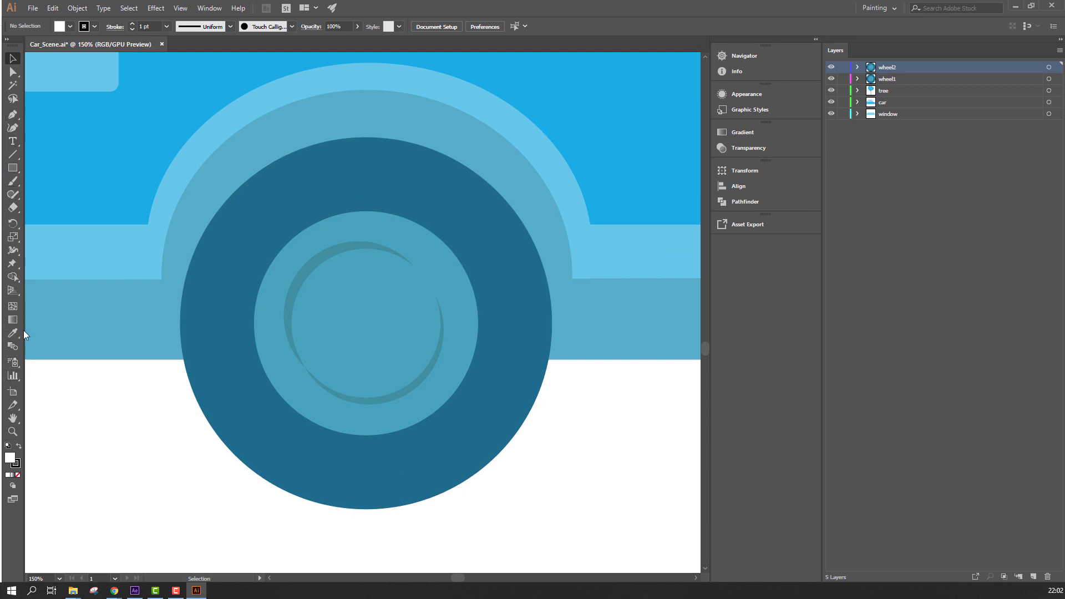
left_click(12, 169)
left_click(62, 194)
left_click_drag(367, 228, 367, 230)
key("v")
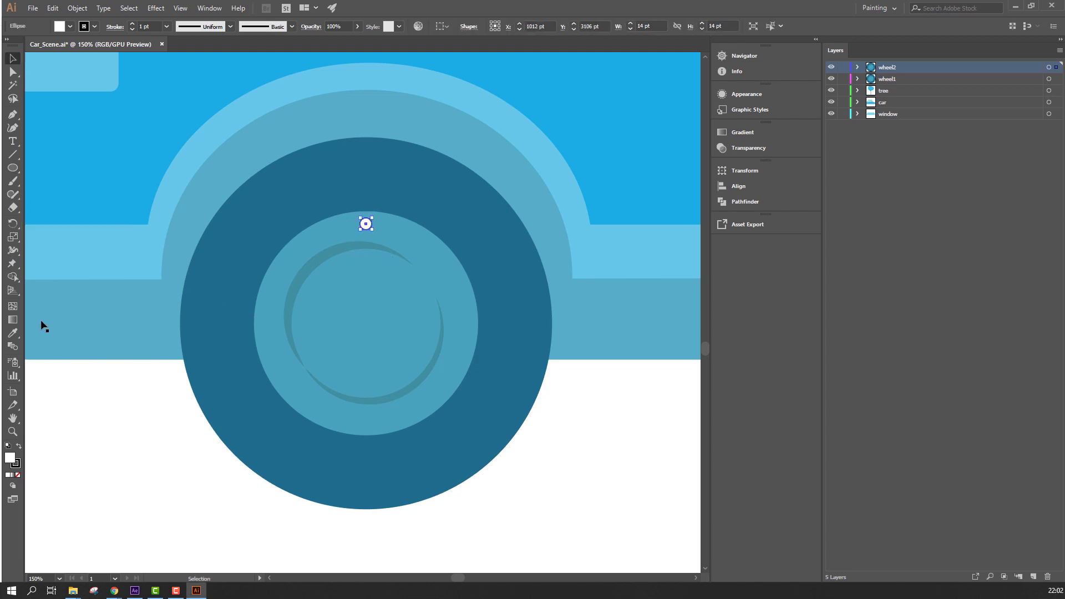
- Give the small hub circle the tyre's dark blue fill with the Eyedropper
left_click(16, 334)
left_click(341, 185)
key("v")
left_click(585, 513)
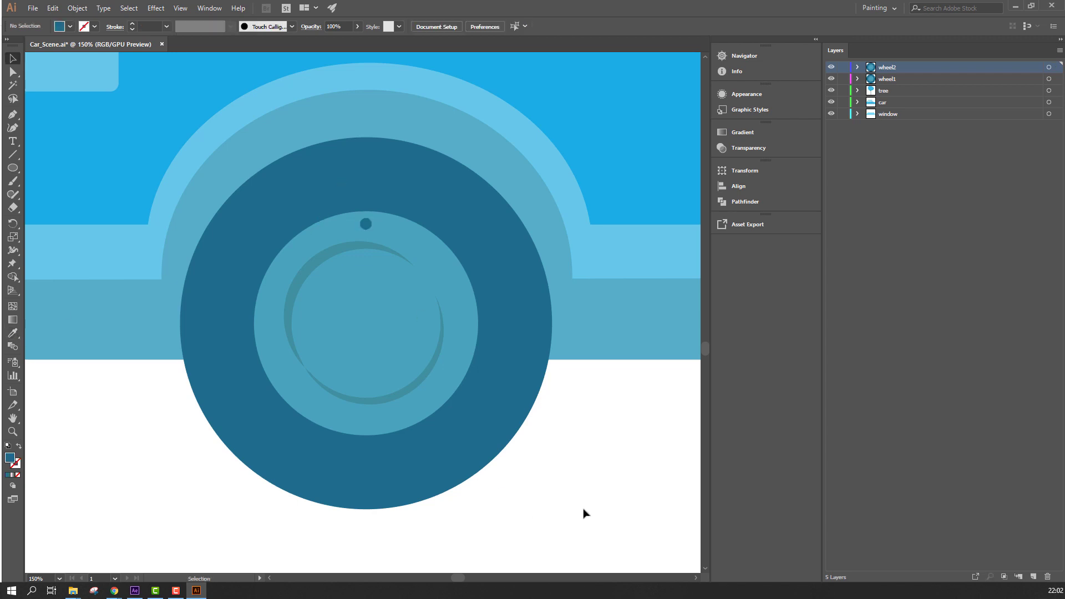
- Copy the dot to the hub's other three sides, and add a 35 pt centre circle in the hub arc's darker teal
left_click(364, 228)
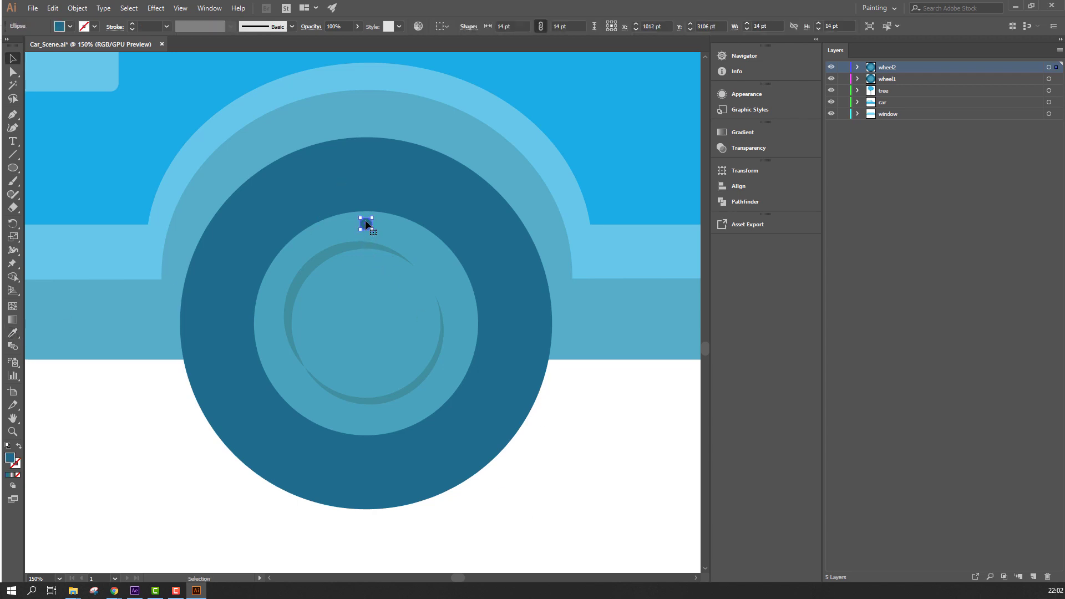
left_click_drag(367, 223, 386, 300)
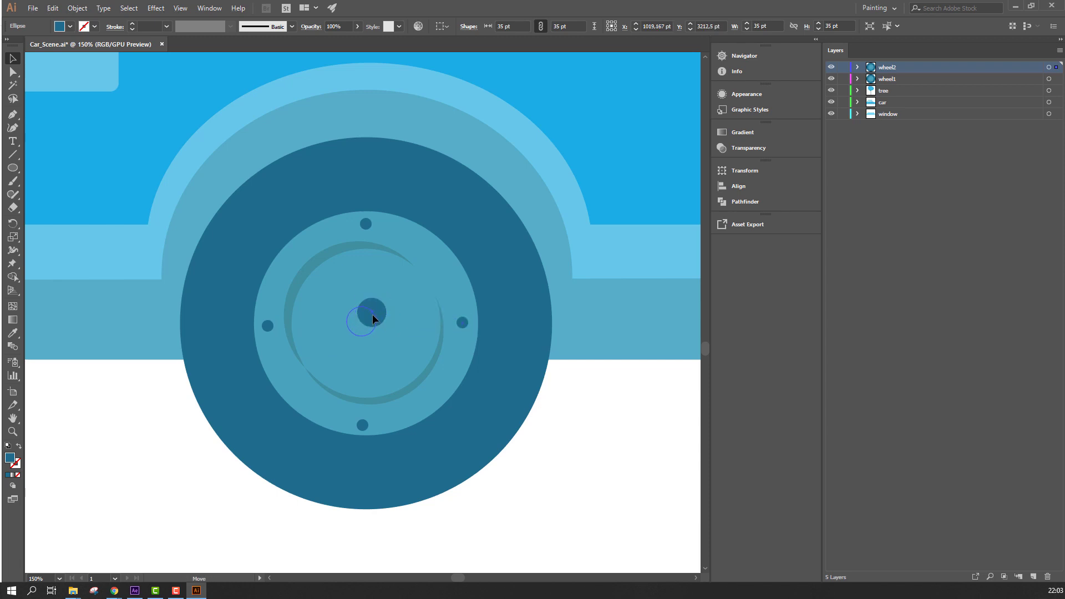
left_click(12, 333)
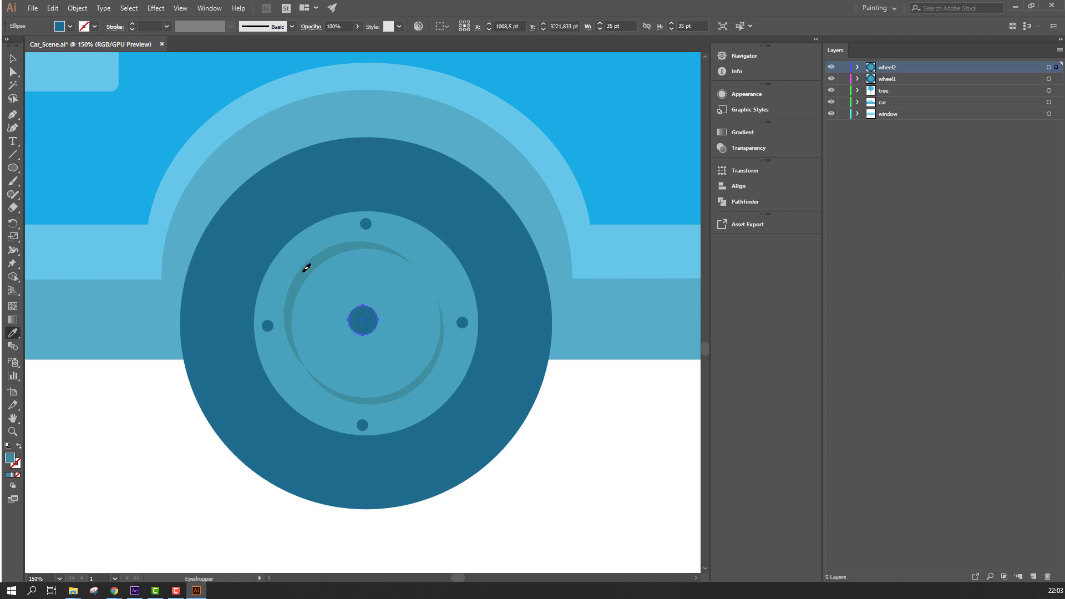
left_click(307, 268)
key("v")
scroll(693, 468, "down", 5)
left_click(522, 391)
- Copy the four hub dots and the centre circle of the rear wheel
left_click_drag(594, 221, 482, 421)
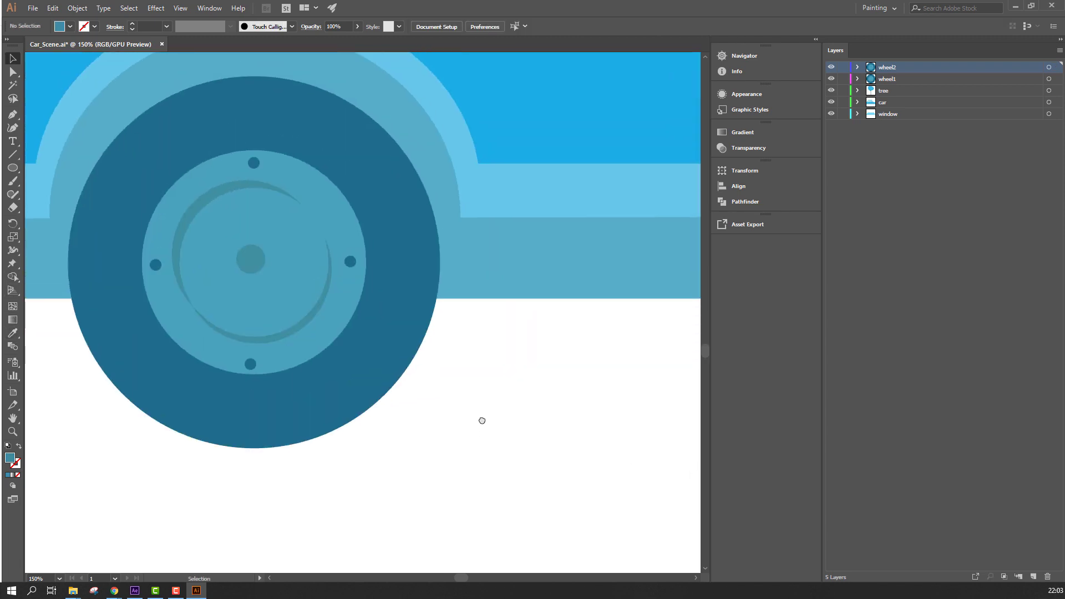
left_click(253, 163)
left_click(350, 262, "shift")
left_click(251, 258, "shift")
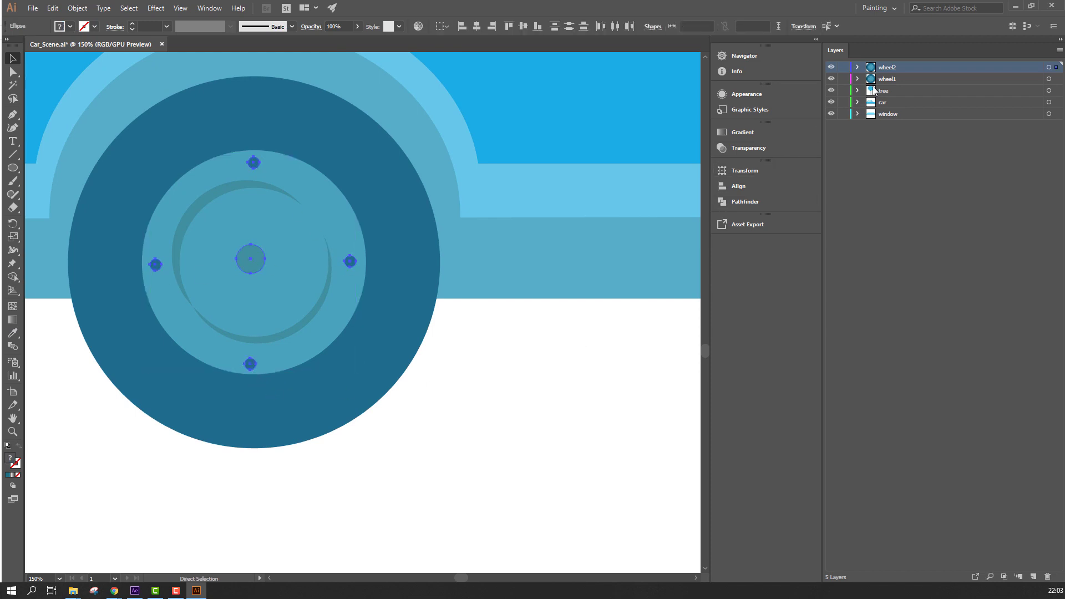
key("v")
left_click(558, 364)
- Hide the wheel2 layer and paste the copied circles into the wheel1 layer, centred on the front wheel's hub
left_click(831, 67)
left_click_drag(666, 317, 216, 382)
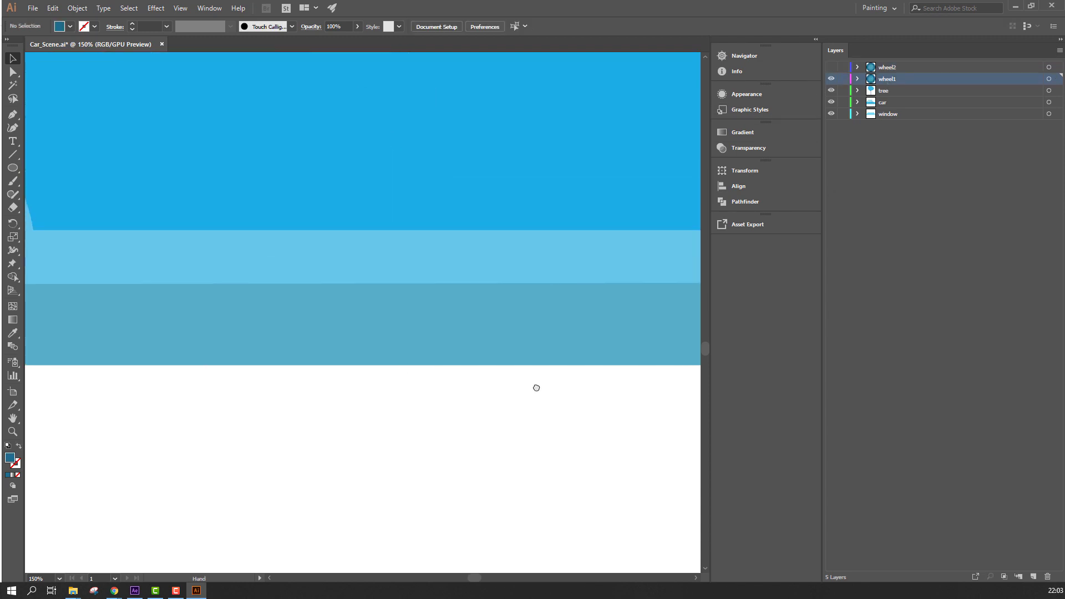
left_click_drag(665, 430, 3, 398)
key("ctrl+v")
key("v")
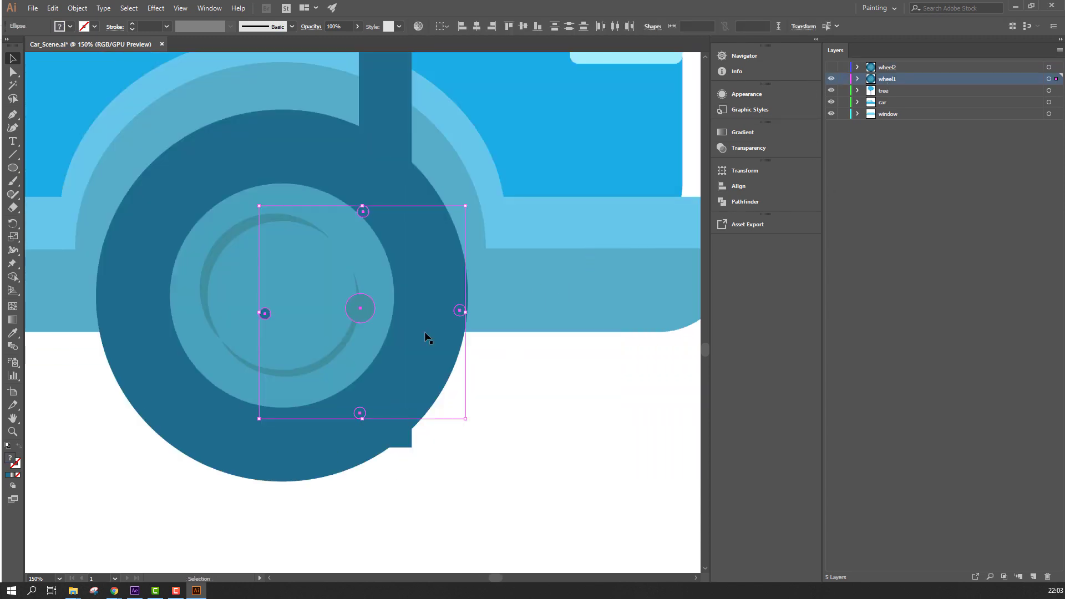
left_click_drag(266, 298, 291, 295)
left_click(498, 393)
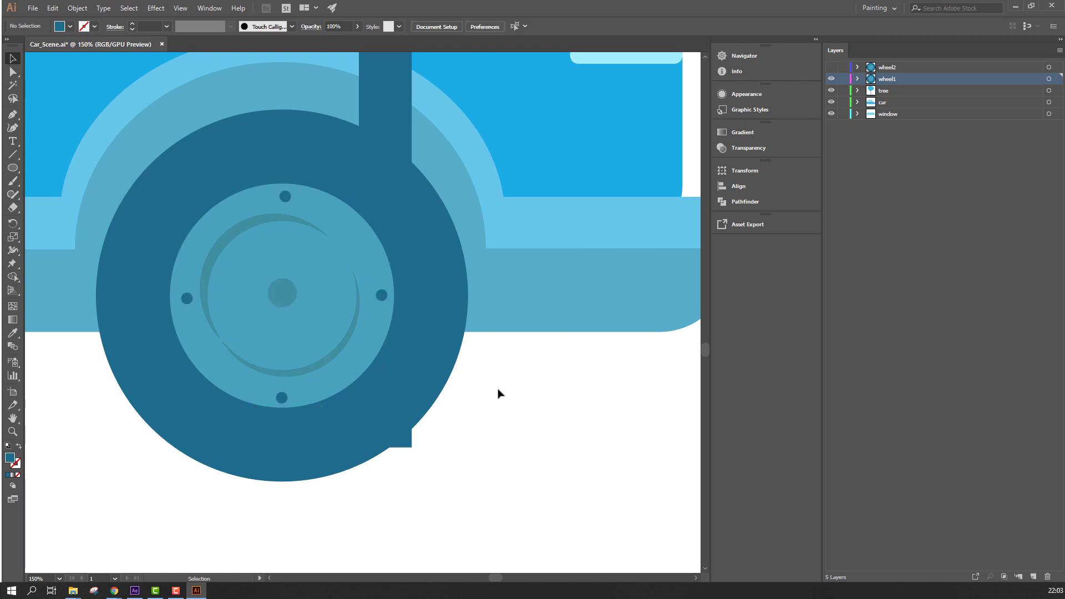
- Show the wheel2 layer and save Car_Scene.ai
key("ctrl+minus")
key("ctrl+minus")
key("ctrl+minus")
key("ctrl+minus")
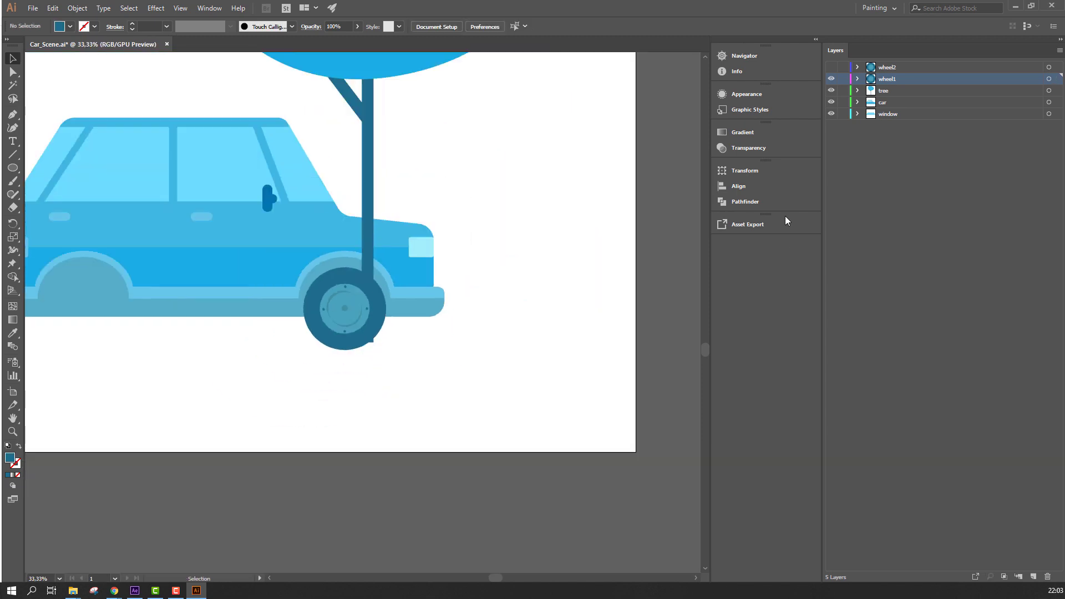
left_click(831, 67)
left_click_drag(239, 373, 421, 399)
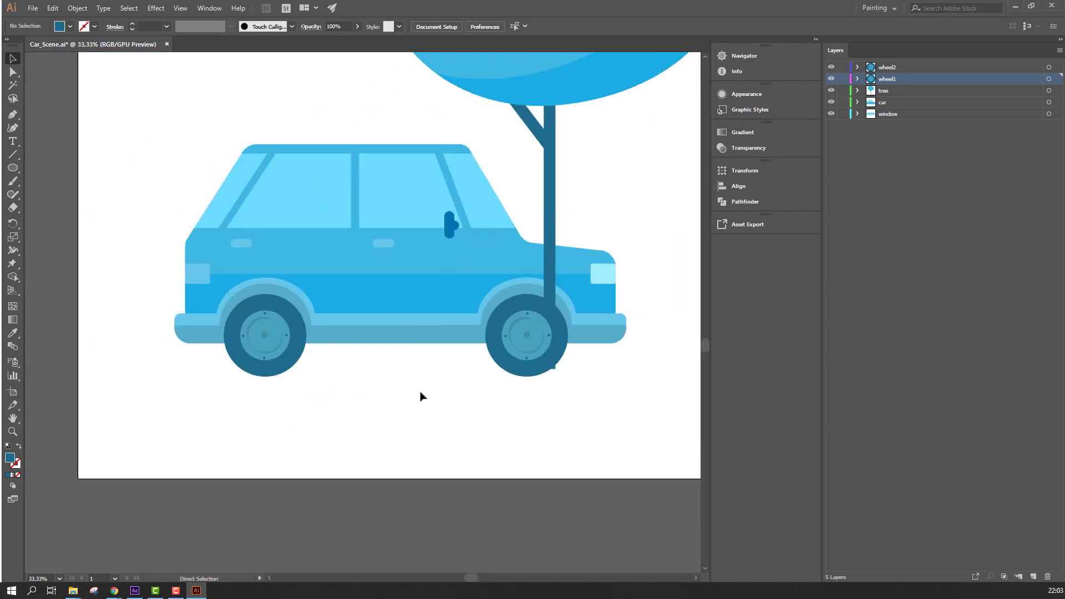
key("ctrl+s")
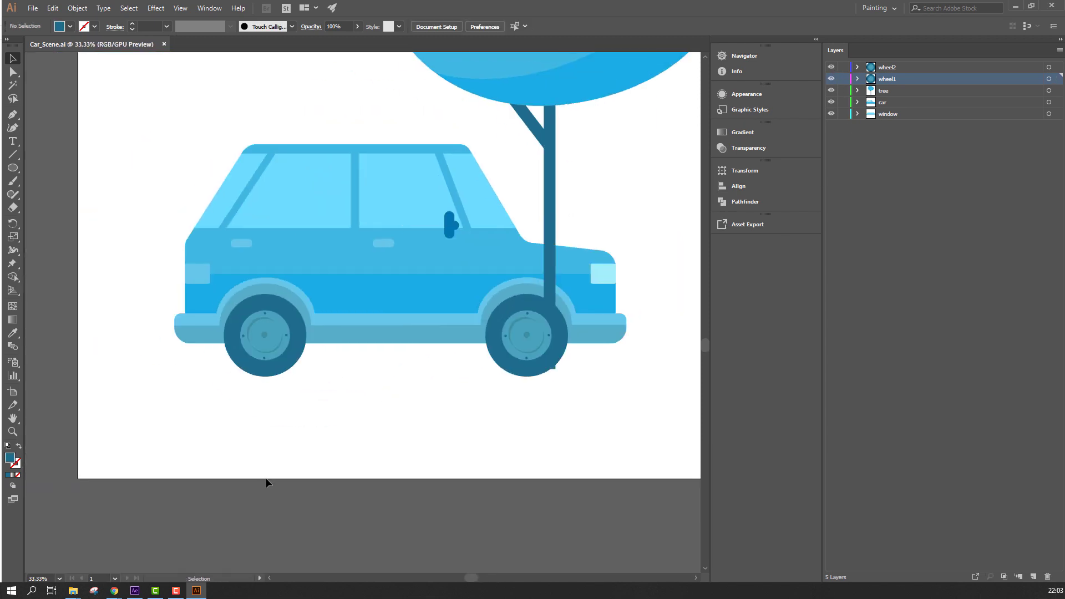
left_click(33, 8)
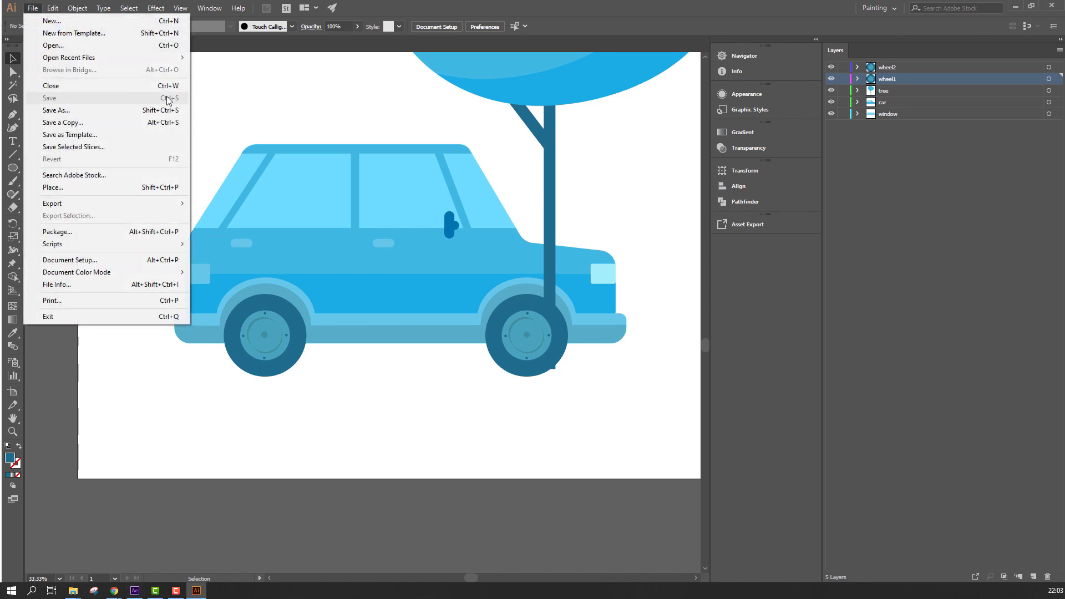
- Switch to After Effects, fit the whole composition in the viewer and preview the updated wheel2 rotation from the start
left_click(135, 590)
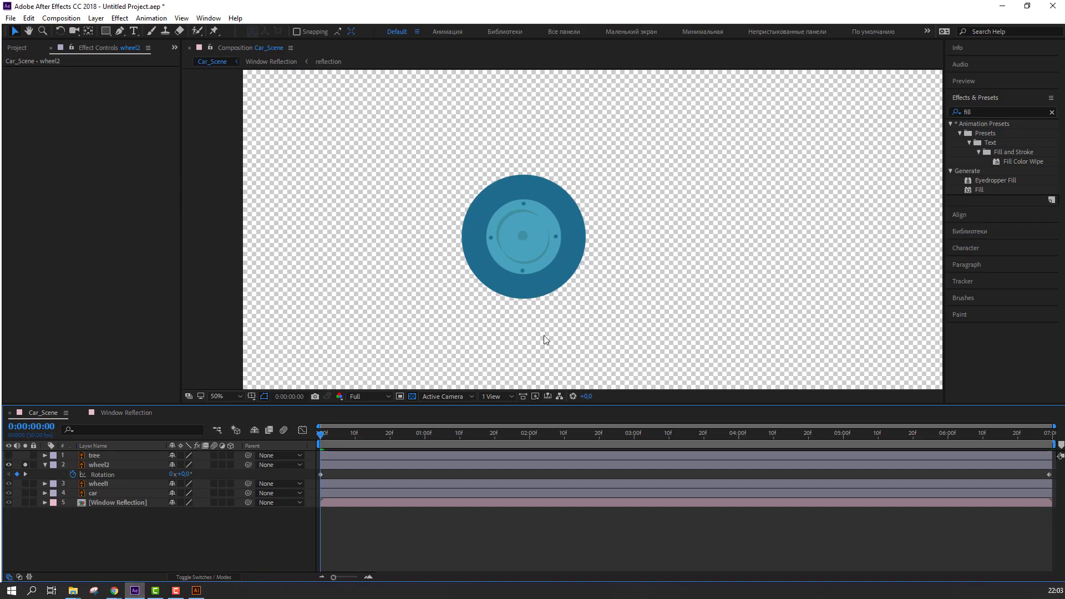
left_click(208, 394)
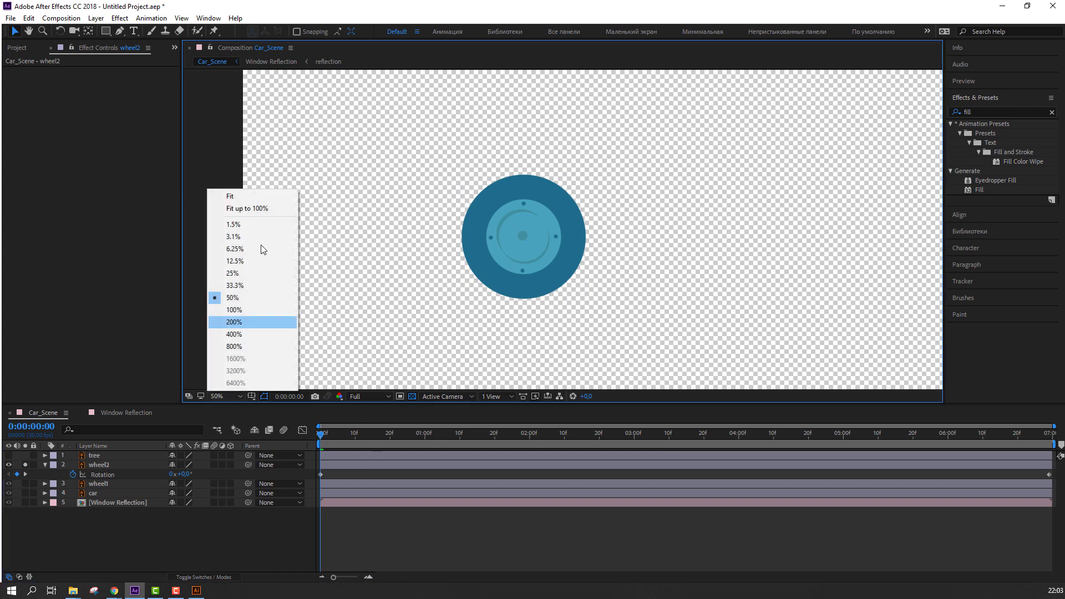
left_click(248, 215)
key("space")
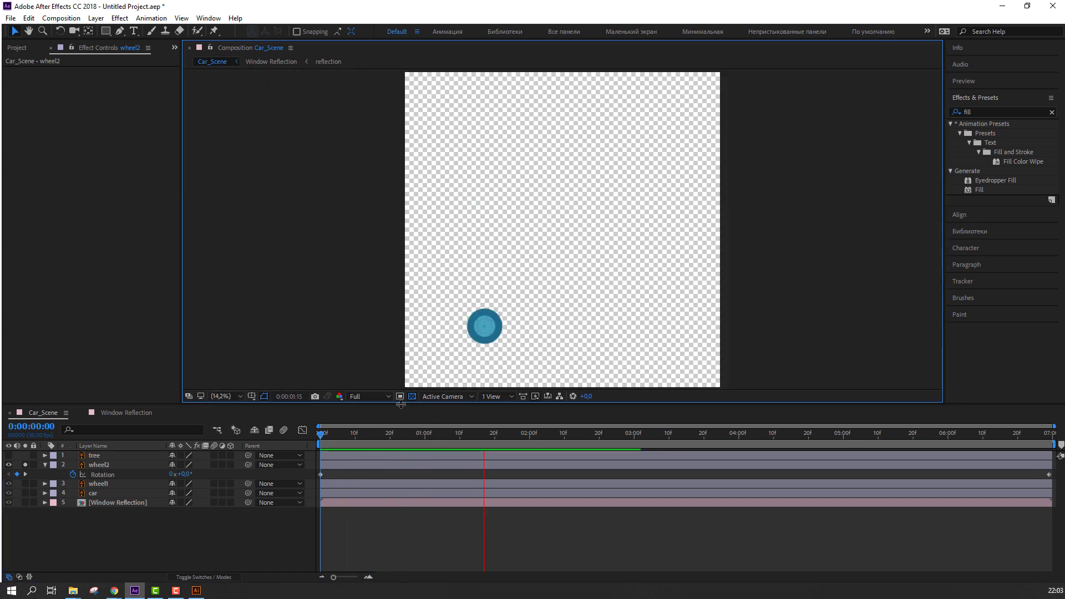
left_click(325, 436)
left_click_drag(313, 435, 266, 435)
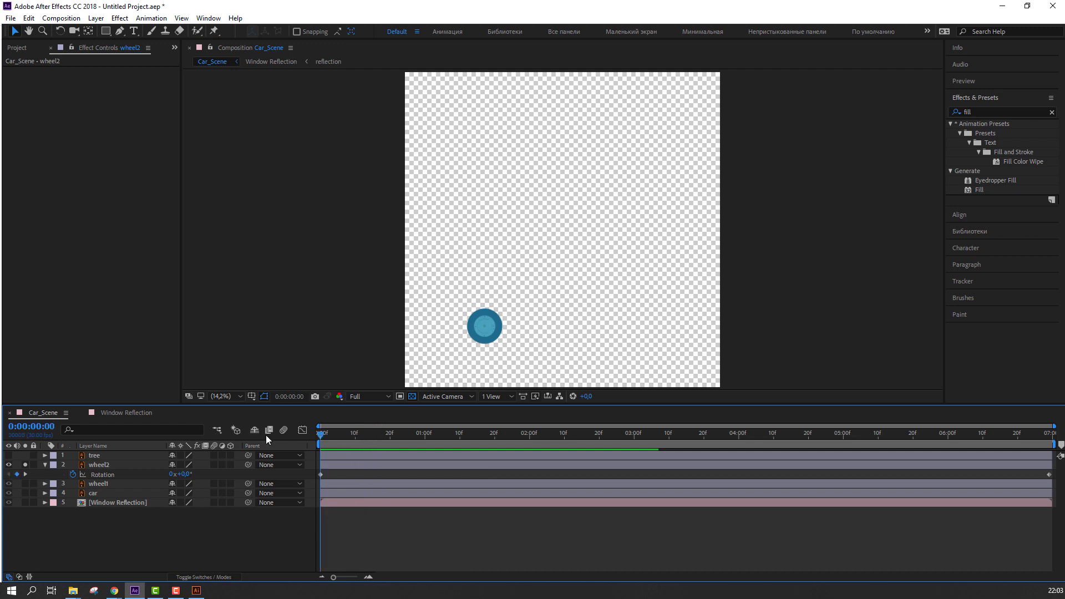
- Unsolo wheel2, set its Rotation at 0:00:06:29 to 8x+0,0° and preview it on the full car
left_click(24, 465)
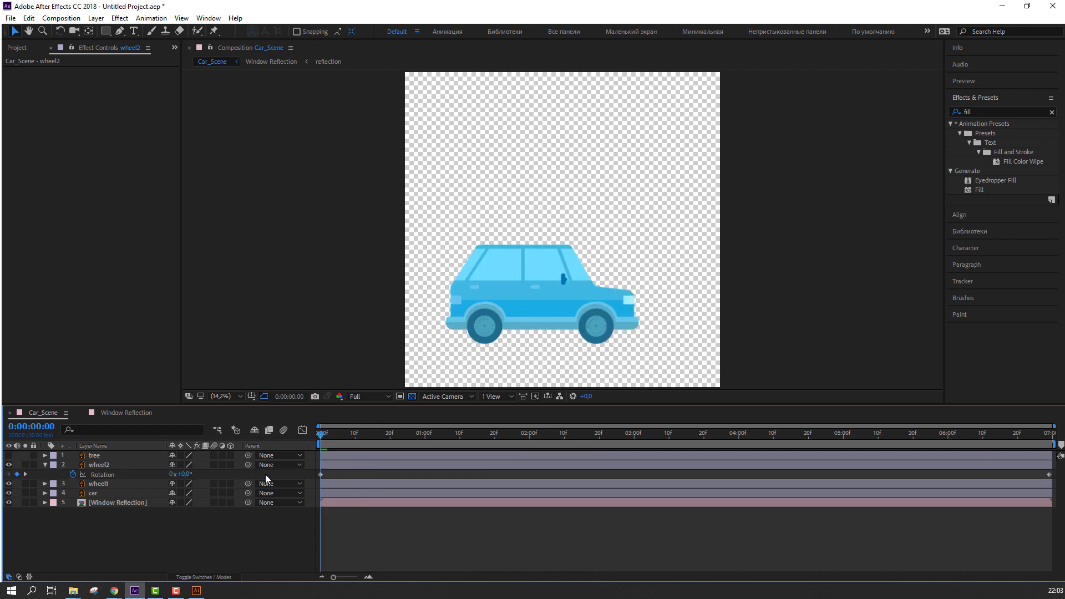
key("space")
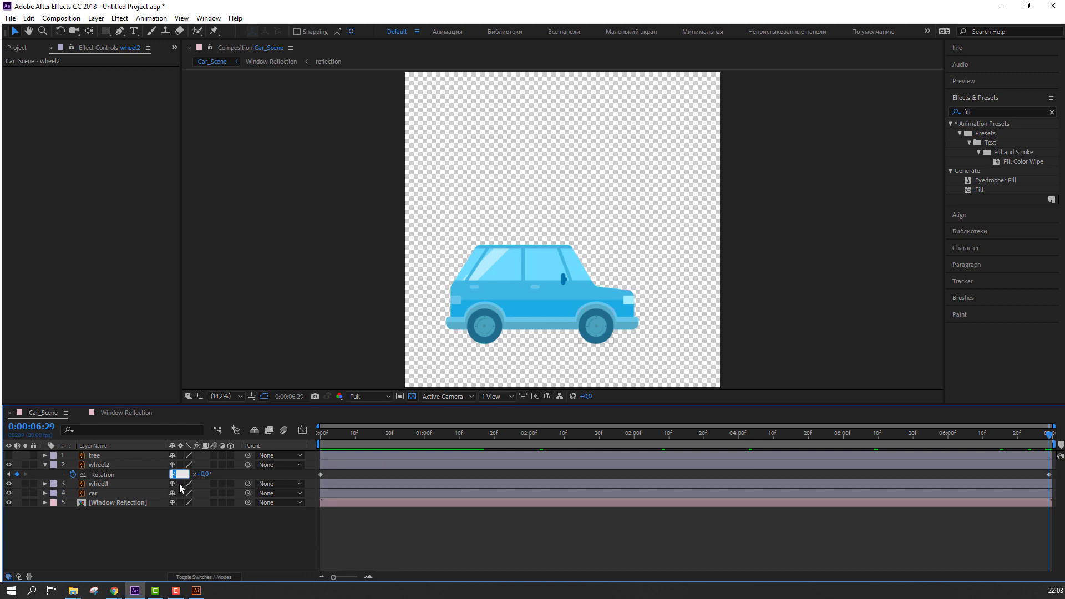
key("Return")
key("space")
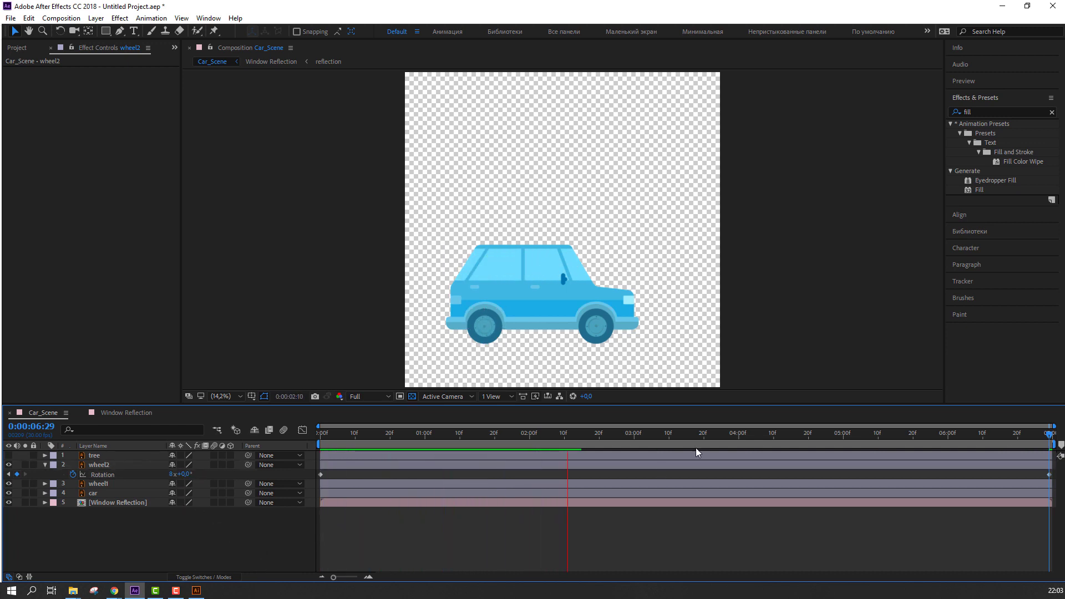
key("space")
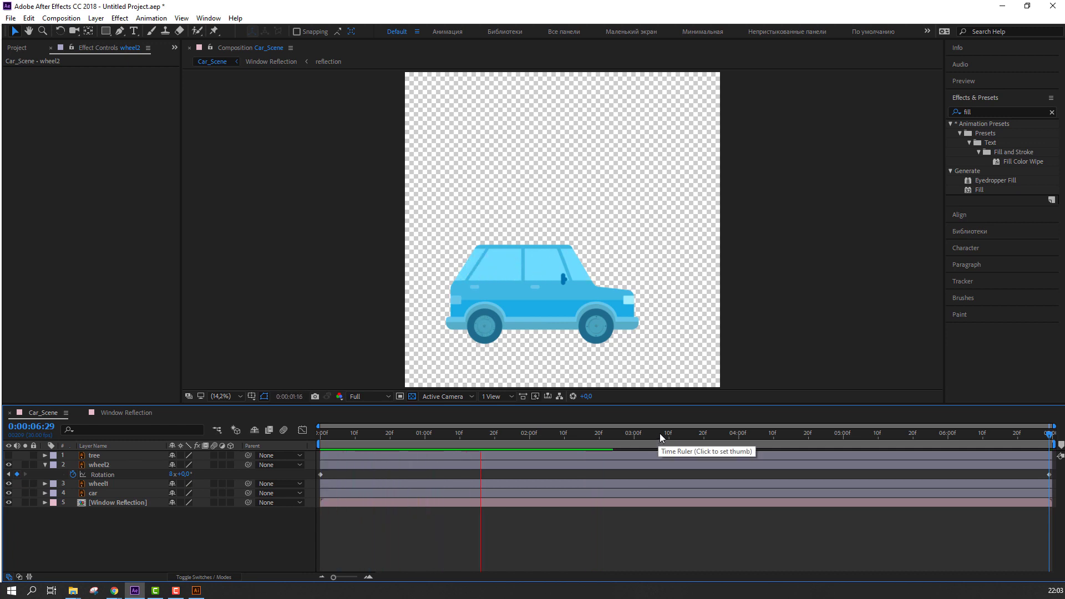
- Return to the start of the timeline and add a Rotation keyframe to the wheel1 layer
left_click(355, 433)
key("Home")
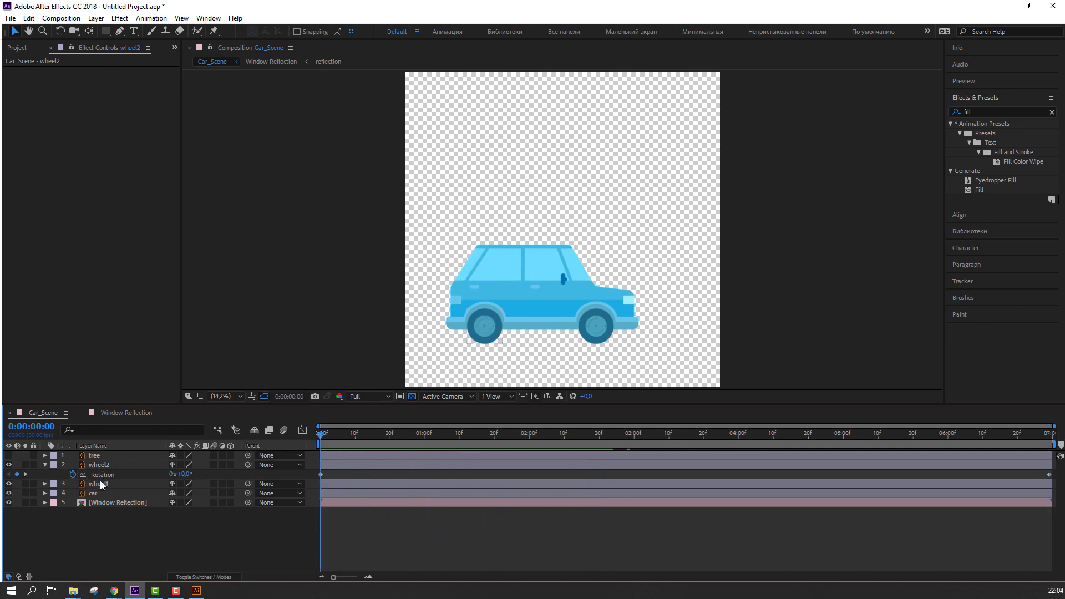
left_click(98, 483)
key("r")
left_click(72, 493)
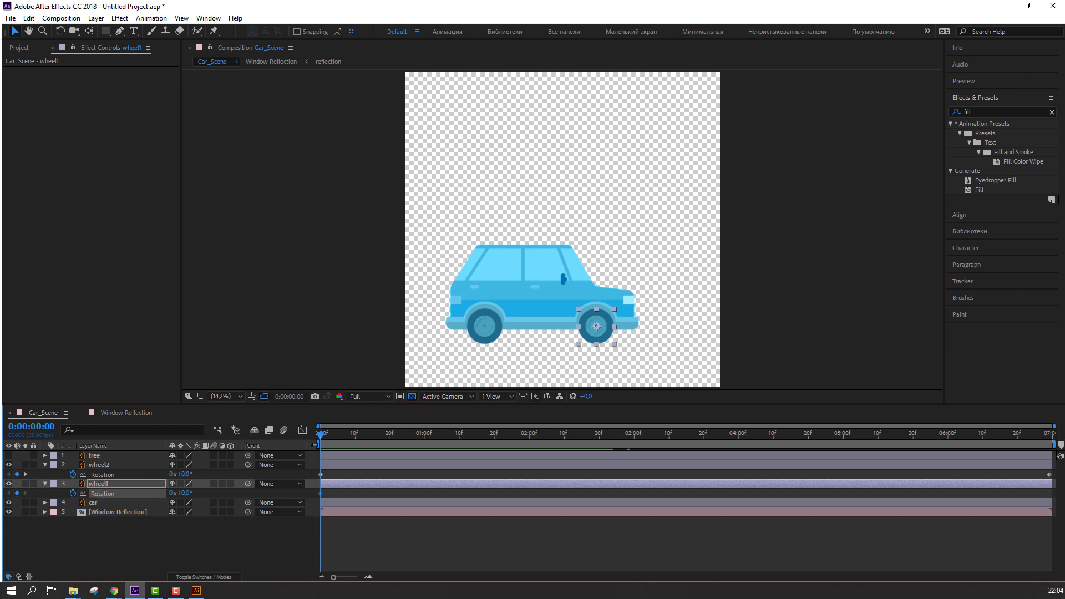
- Set the wheel1 layer's Rotation at 0:00:06:29 to 8x+0,0° and preview both rotating wheels
left_click(331, 434)
left_click_drag(387, 436, 1052, 436)
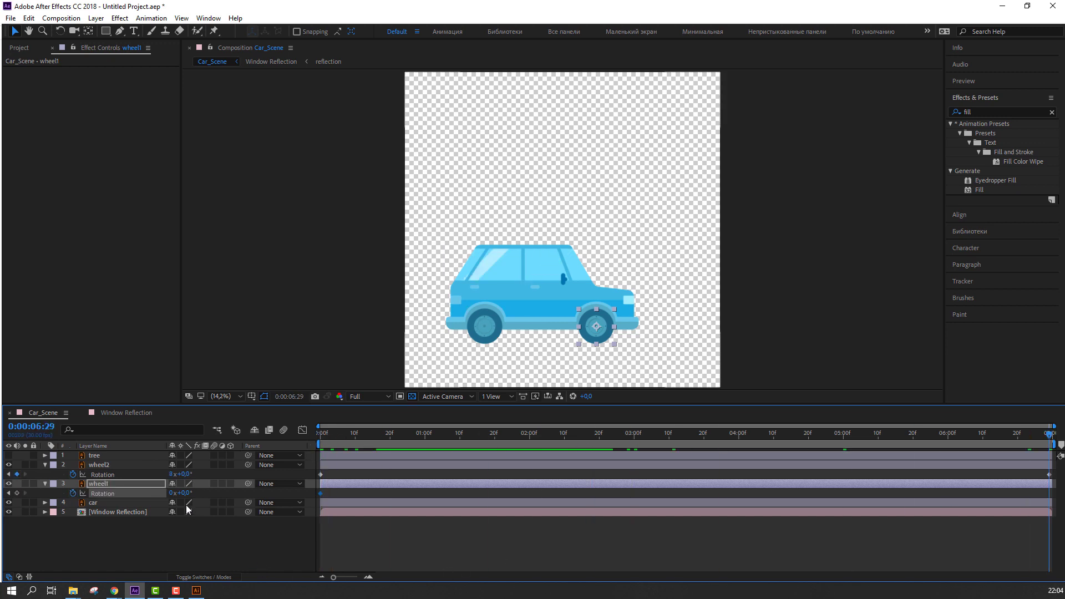
left_click(169, 495)
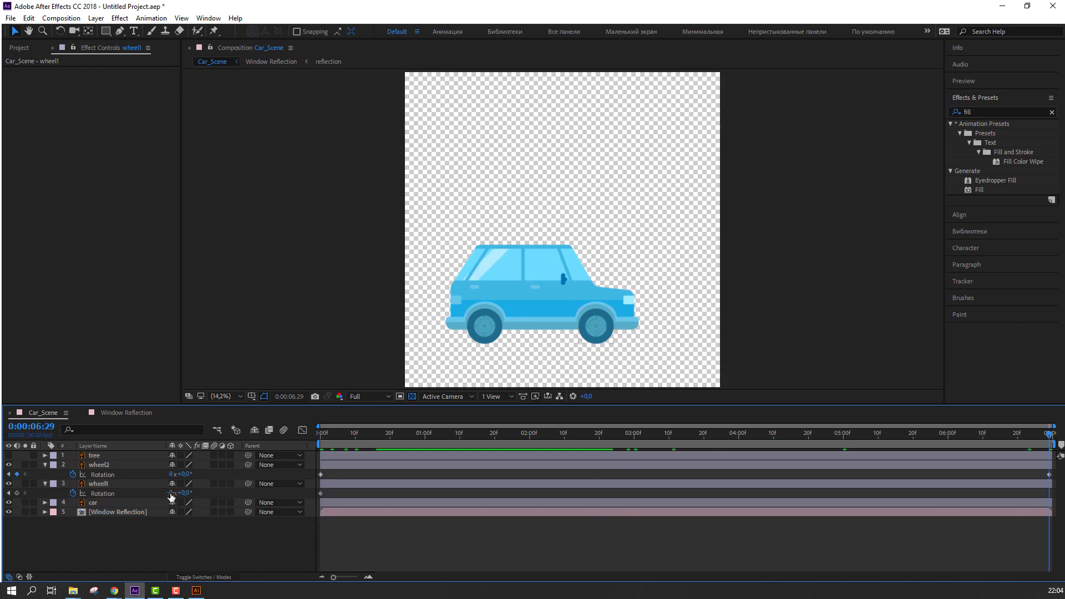
left_click(171, 493)
type("8")
key("Return")
key("space")
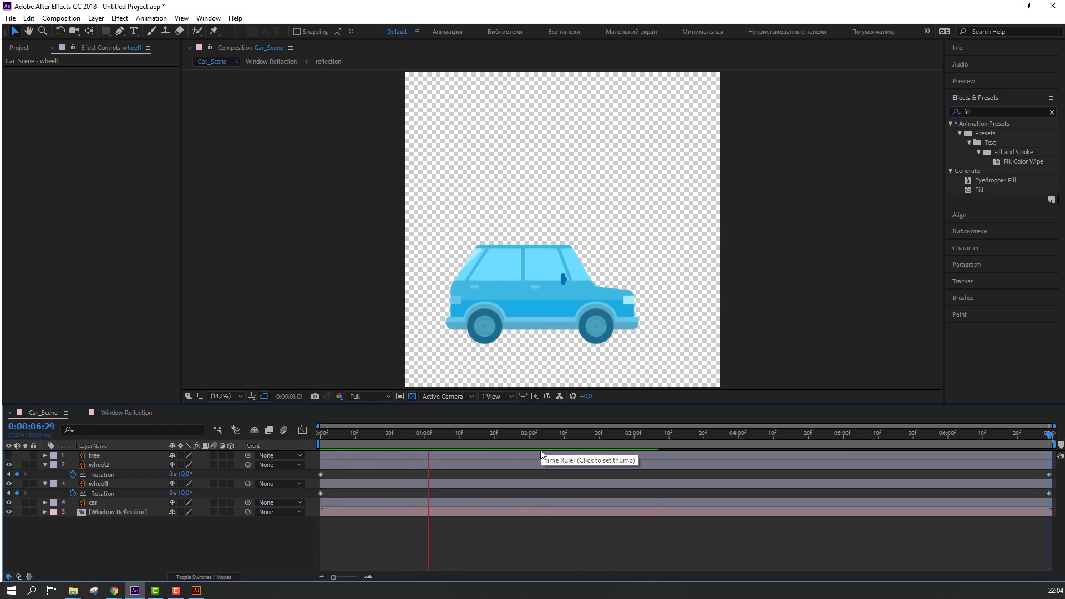
- Keyframe the car layer's Position at 0:00:00:00, then lower the car to a Y position of about 2748 at 0:00:00:10
left_click_drag(427, 434, 306, 441)
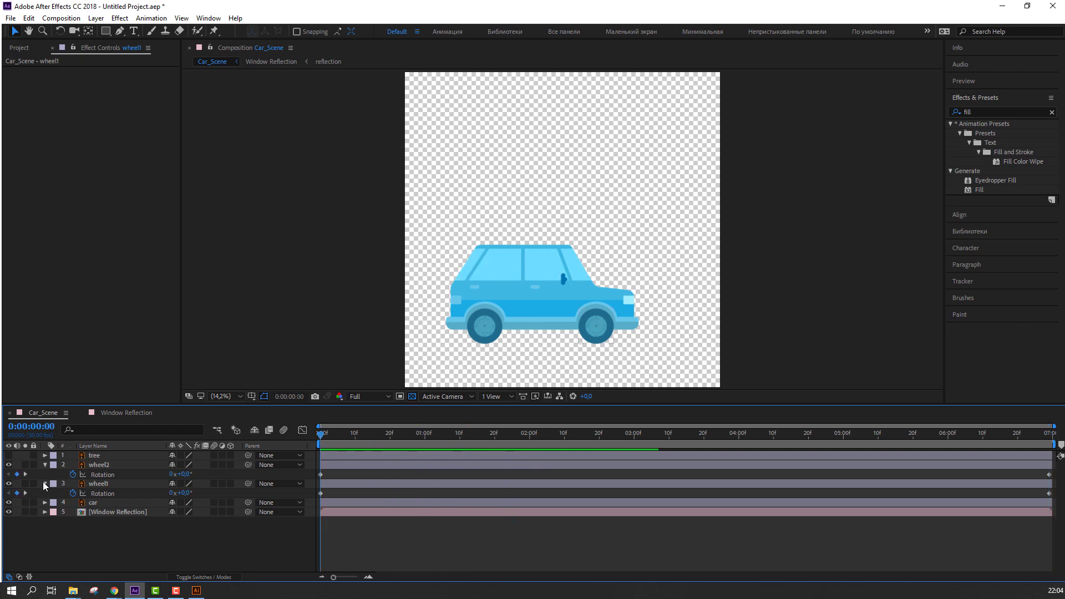
left_click(44, 484)
left_click(45, 465)
left_click(100, 484)
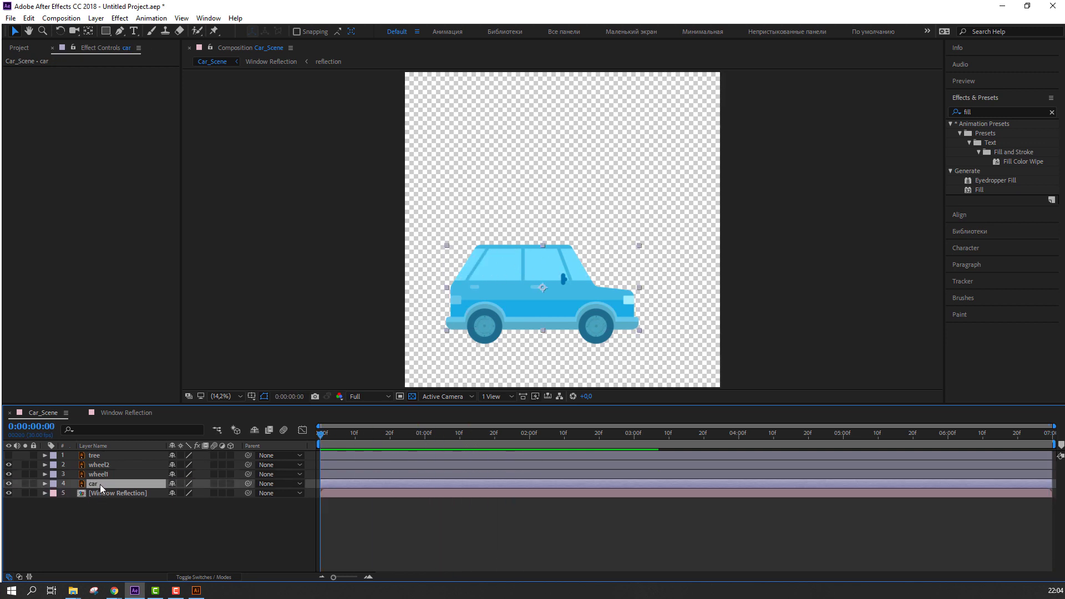
key("p")
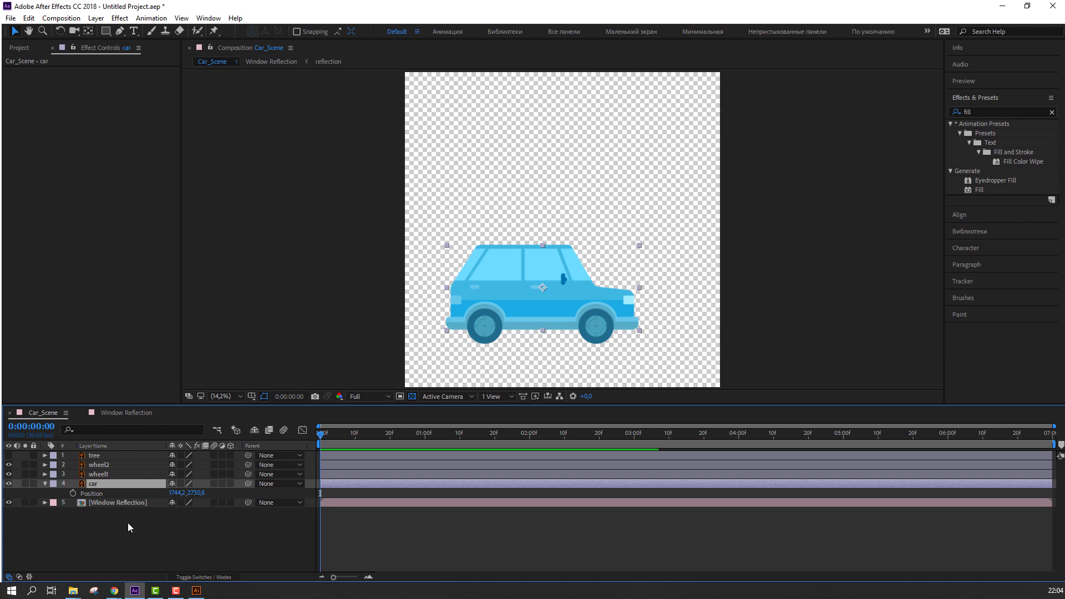
left_click(74, 494)
key("shift+Page_Down")
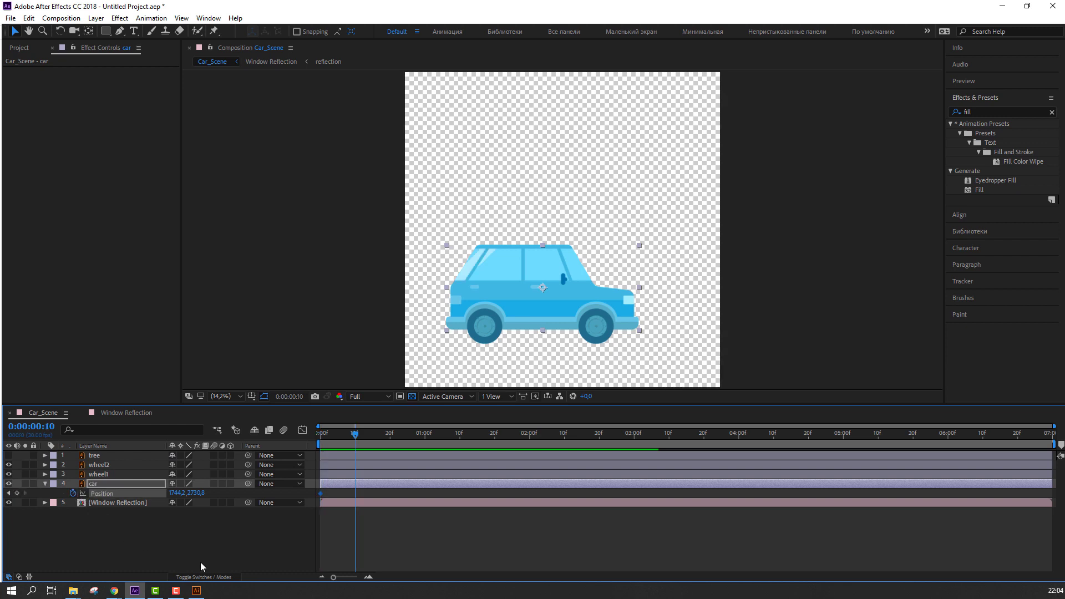
left_click_drag(197, 493, 205, 493)
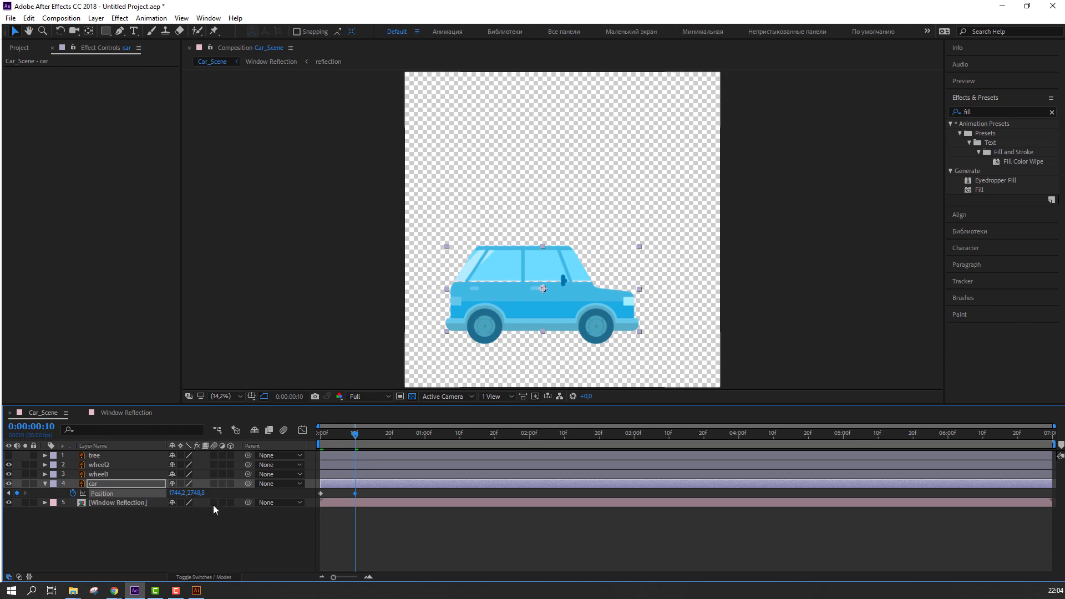
- Copy the car's first Position keyframe to 0:00:00:20, end the work area there and preview the bounce
key("shift+Page_Down")
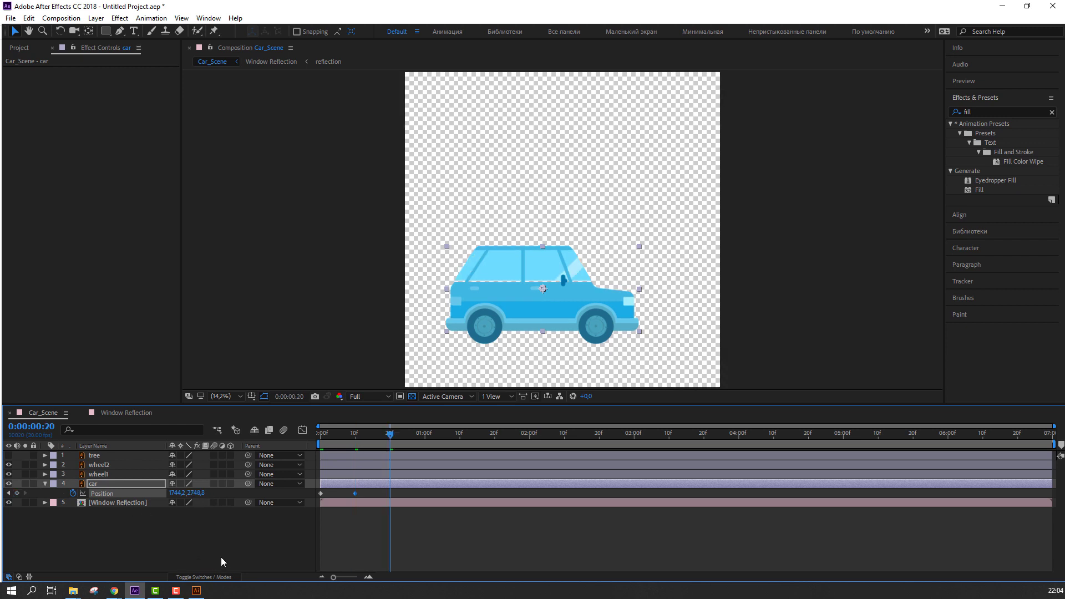
left_click(320, 494)
key("ctrl+c")
key("ctrl+v")
key("n")
left_click(408, 543)
key("space")
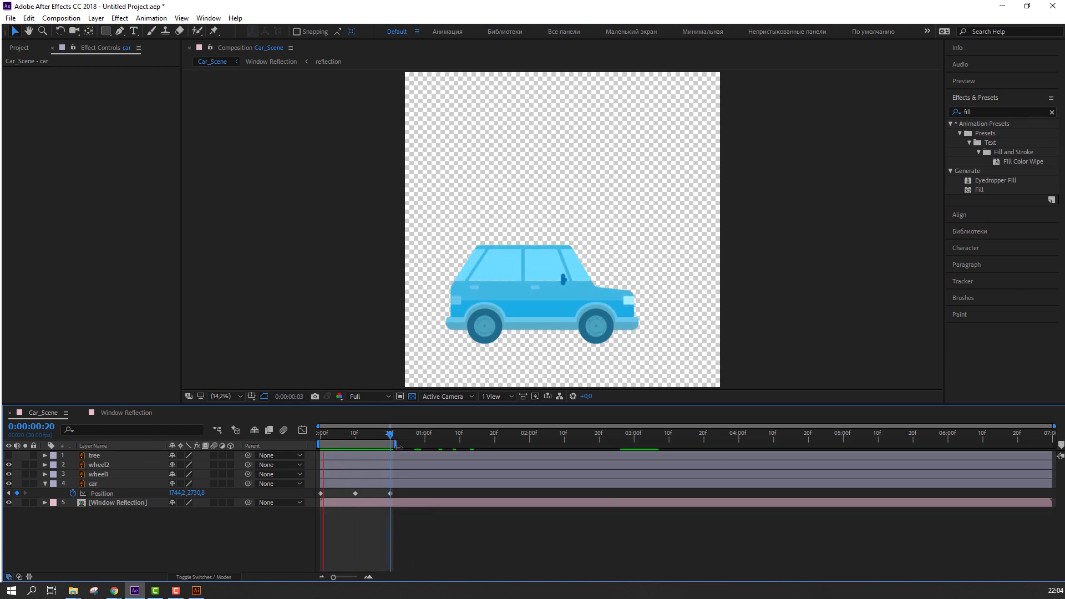
- Parent the Window Reflection layer to the car layer, preview the linked movement and fit the composition in the viewer
left_click(98, 503)
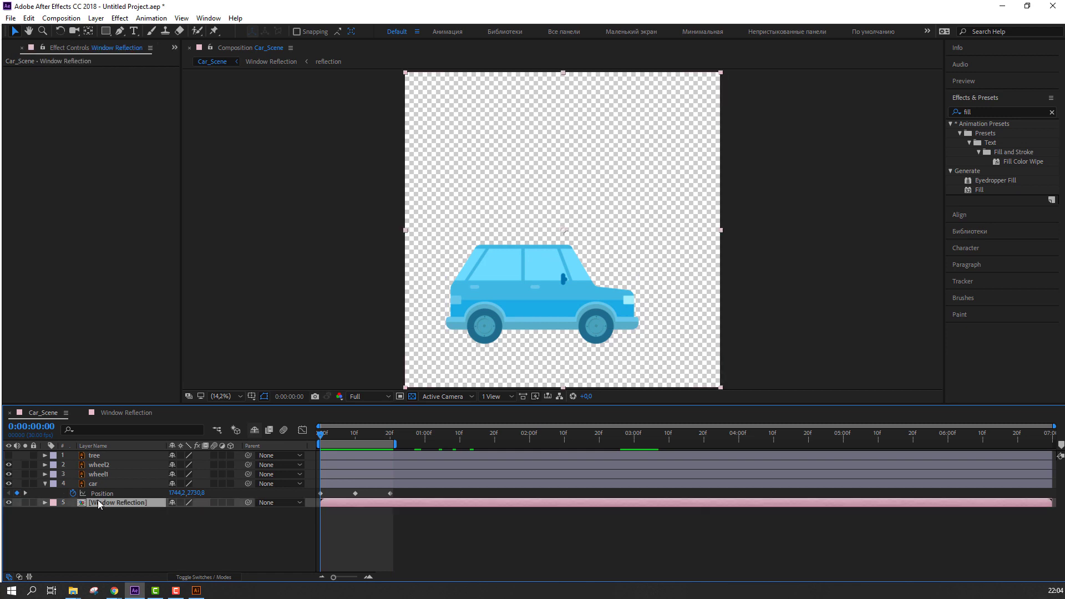
left_click_drag(249, 504, 98, 485)
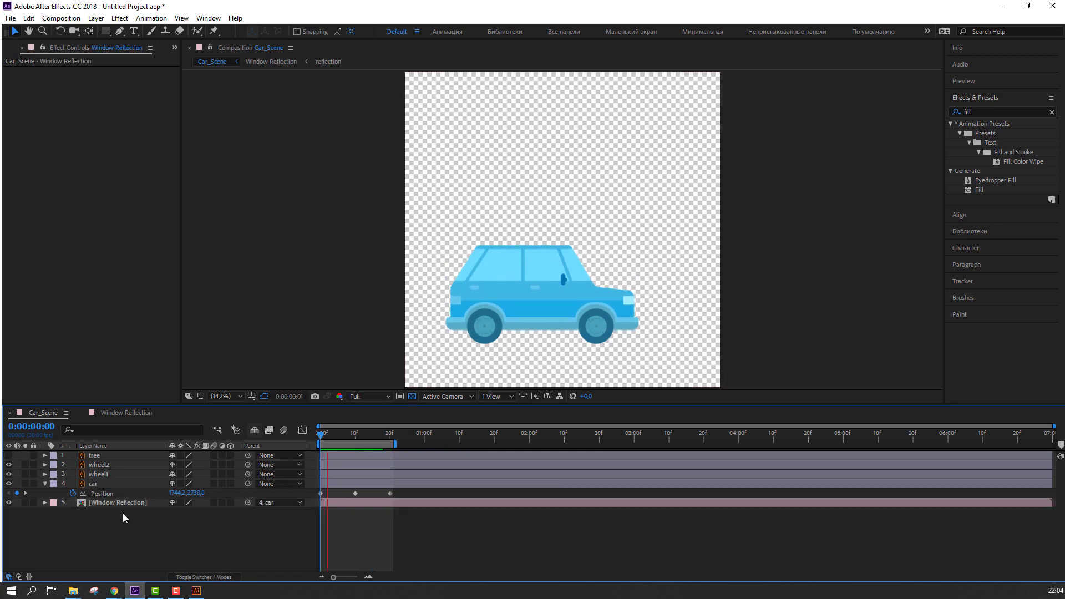
scroll(539, 365, "up", 1)
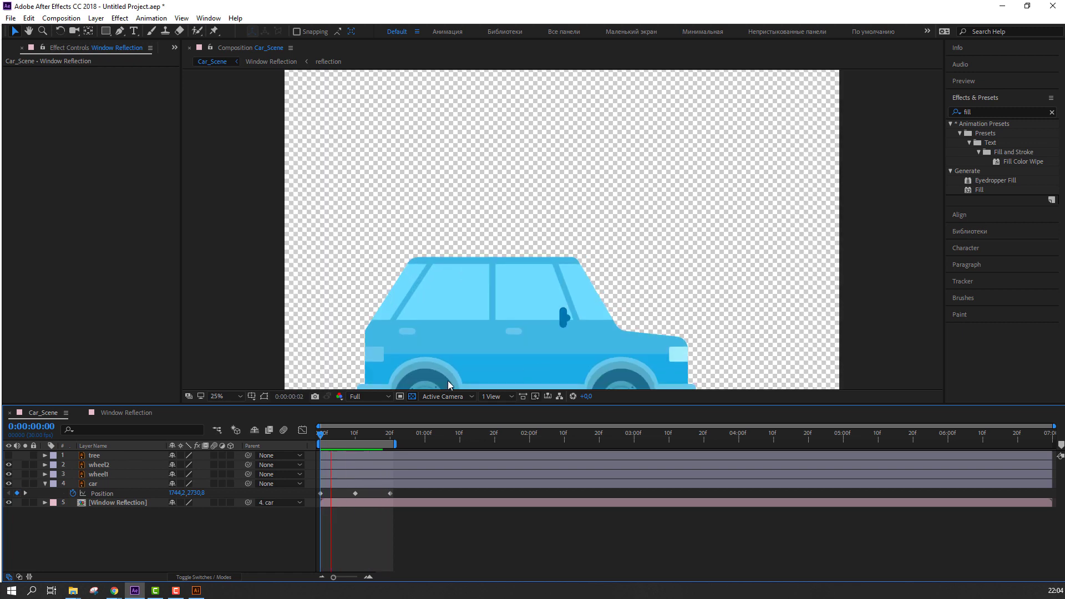
left_click(230, 399)
left_click(264, 214)
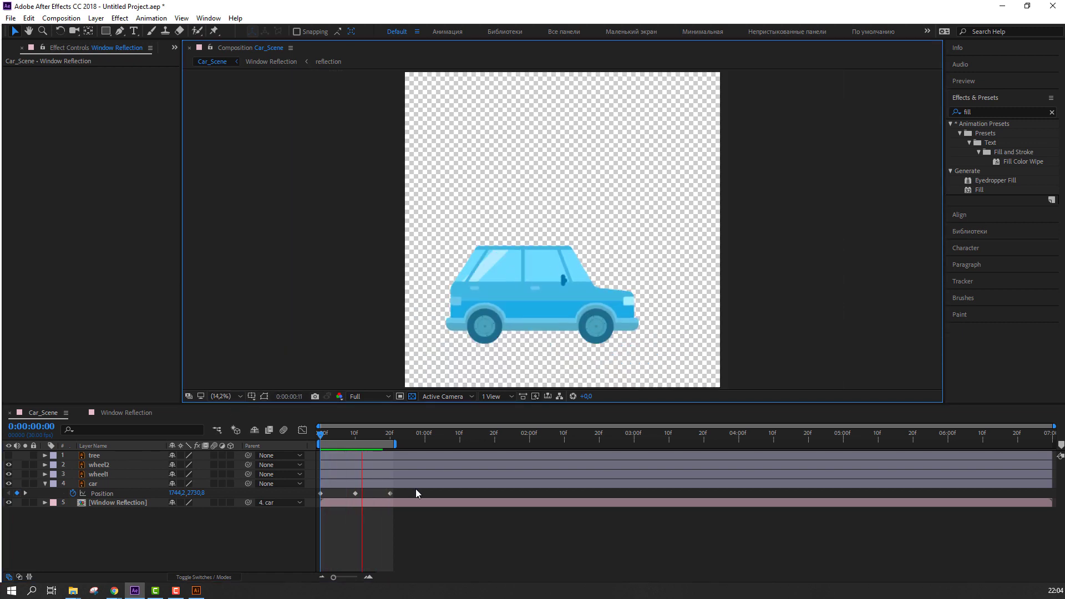
- Apply Easy Ease to all three Position keyframes of the car layer
left_click_drag(408, 492, 318, 501)
right_click(320, 495)
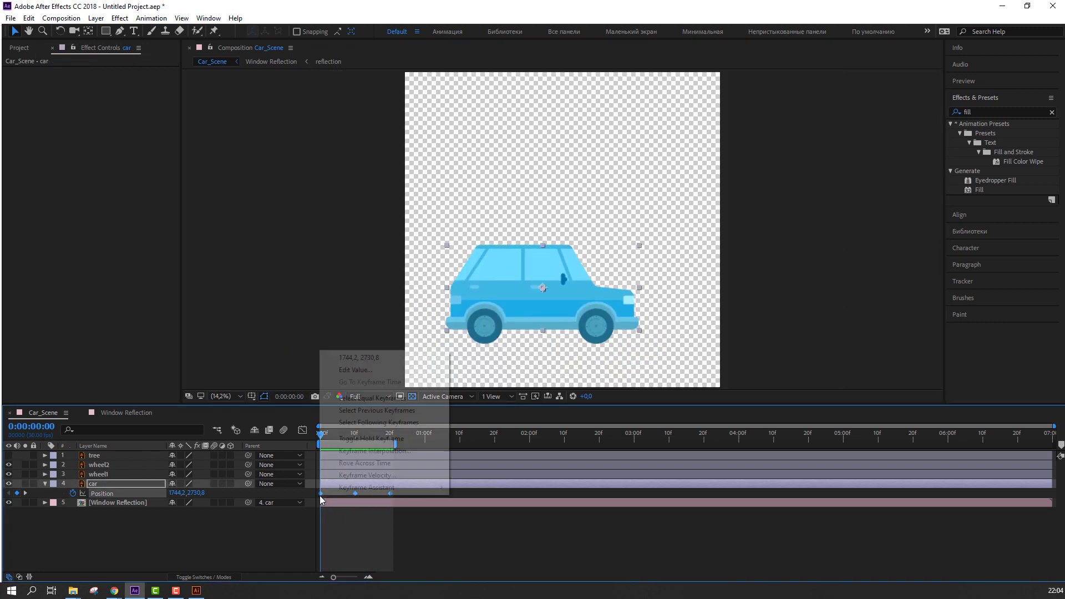
mouse_move(381, 552)
left_click(475, 411)
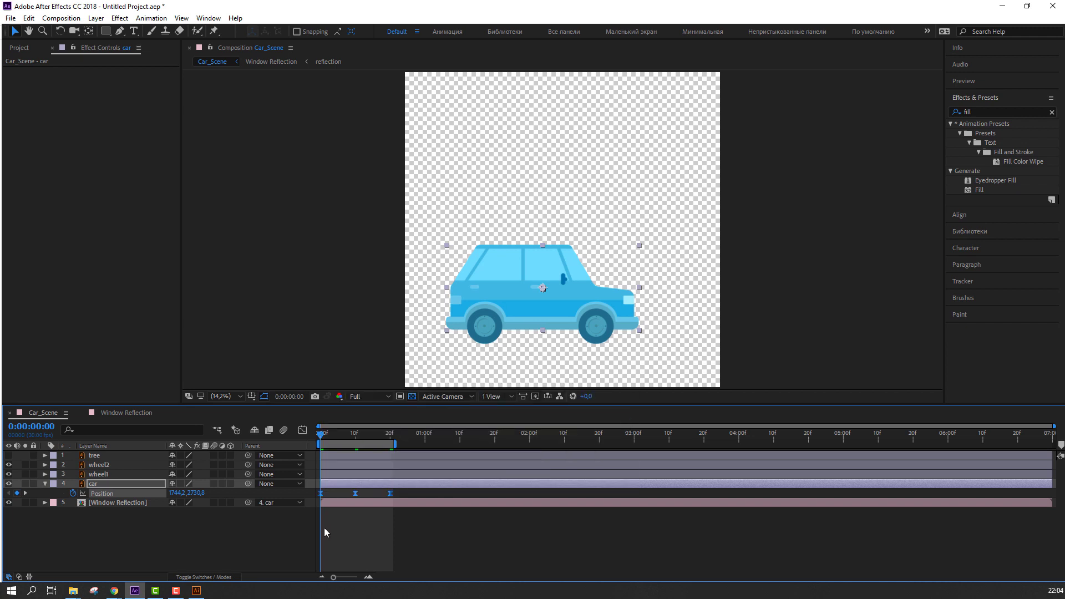
- Add the expression loopOutDuration(type = "cycle", duration = 0) to the car's Position, extend the work area to the composition's end and preview
left_click(74, 492, "alt")
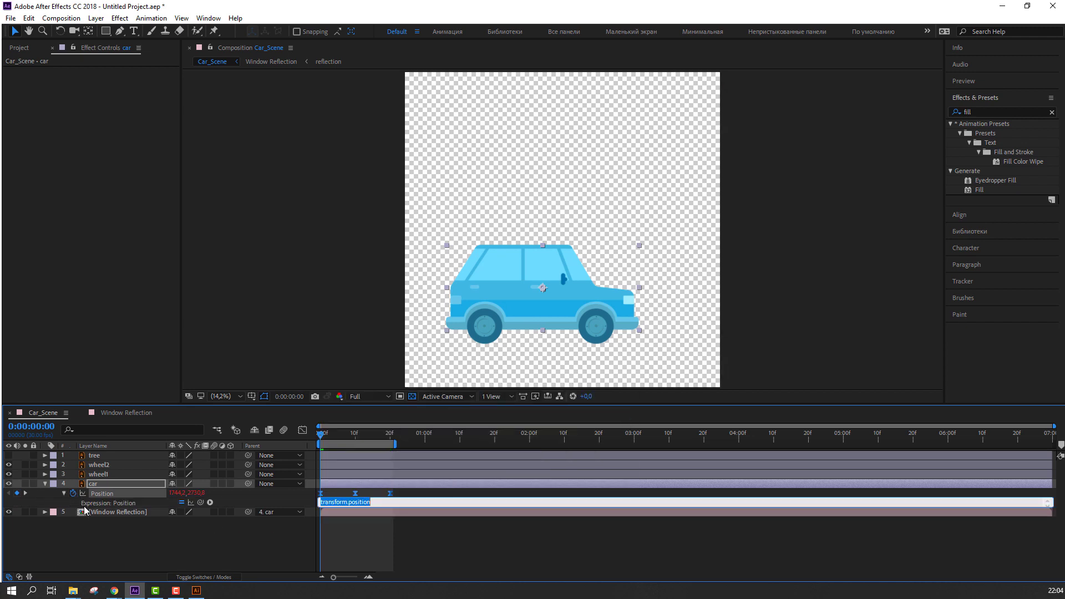
left_click(210, 502)
mouse_move(257, 458)
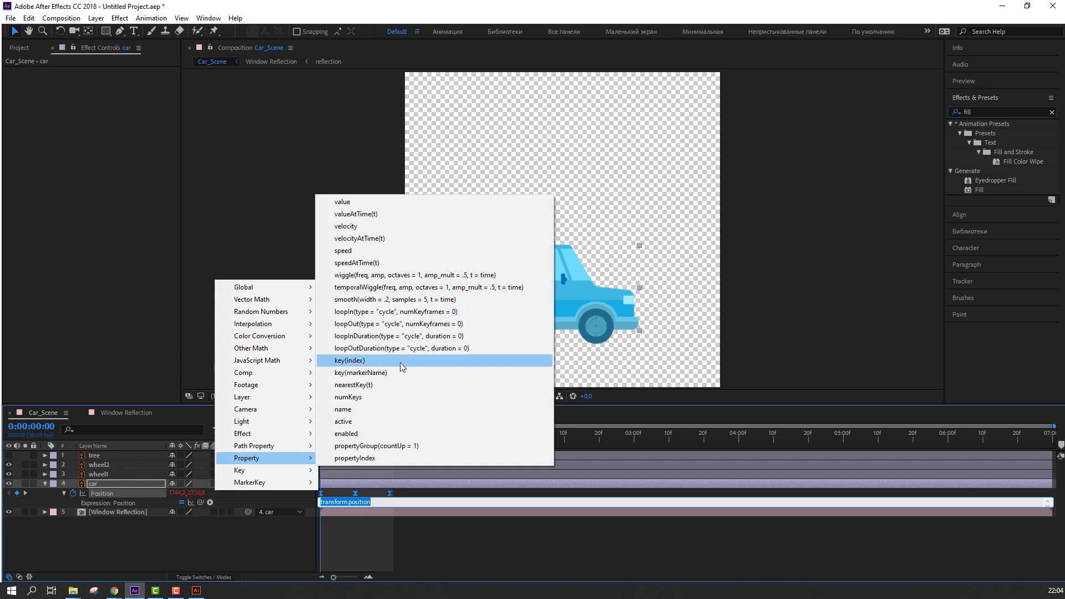
left_click(366, 359)
left_click(465, 530)
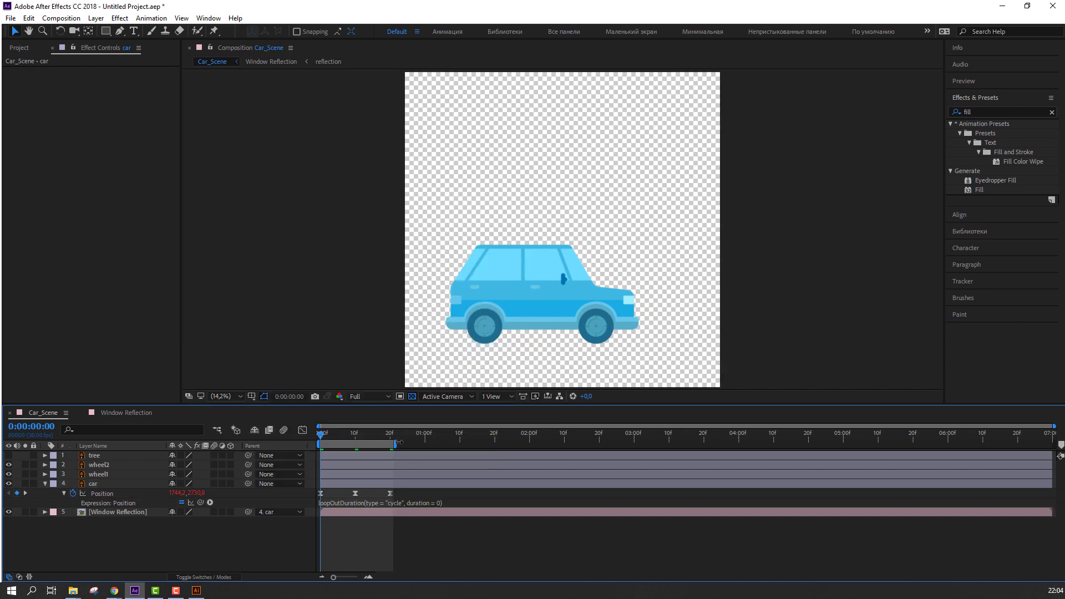
left_click_drag(395, 442, 1053, 442)
key("space")
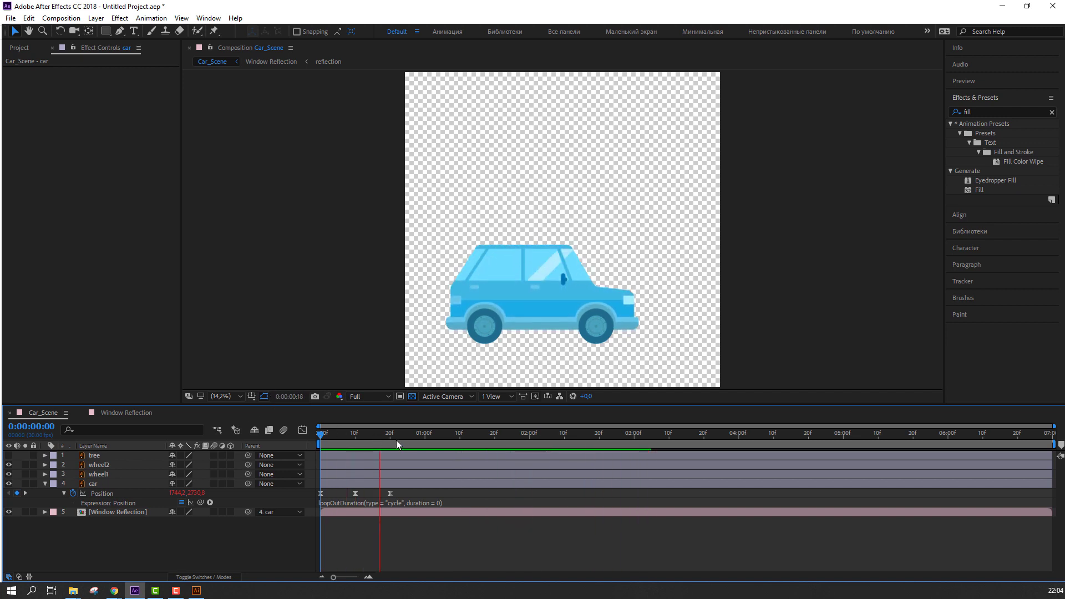
- Return to the start of the timeline and purge all memory and disk cache
left_click_drag(393, 436, 318, 435)
left_click(29, 18)
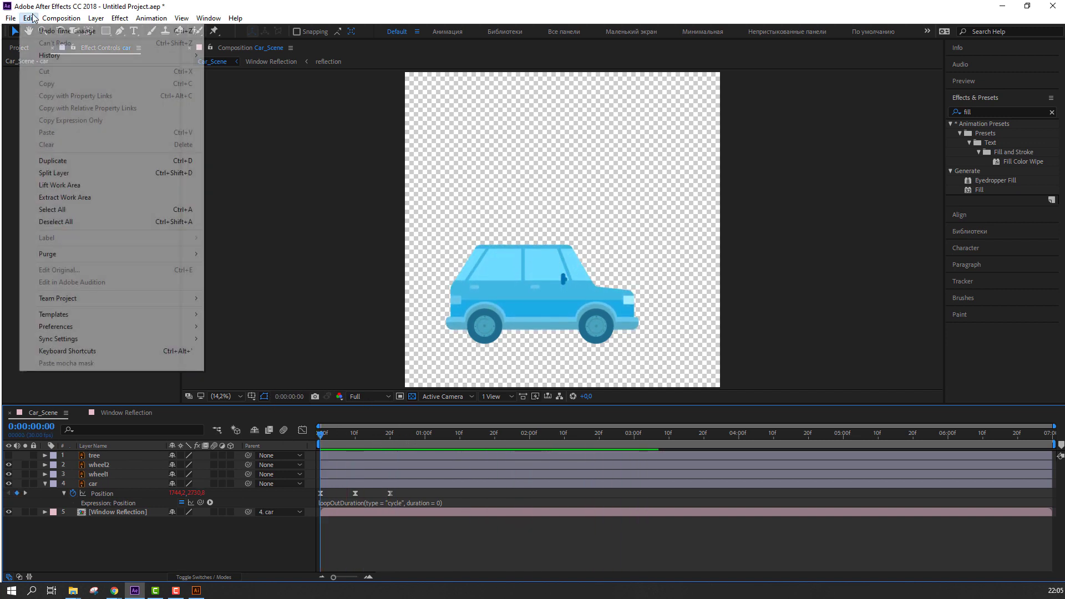
mouse_move(116, 253)
left_click(243, 257)
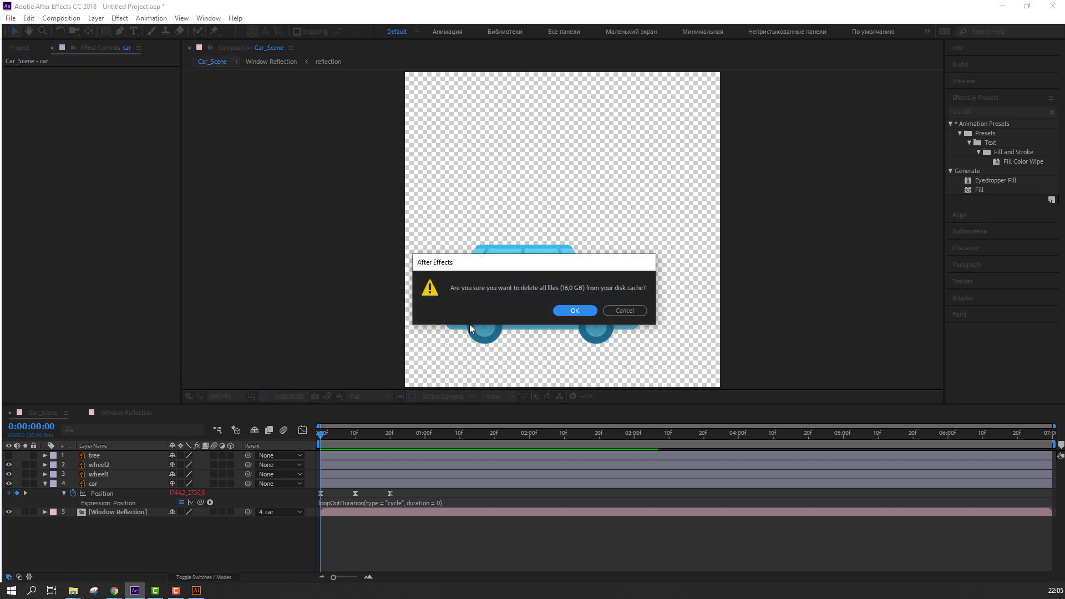
left_click(563, 312)
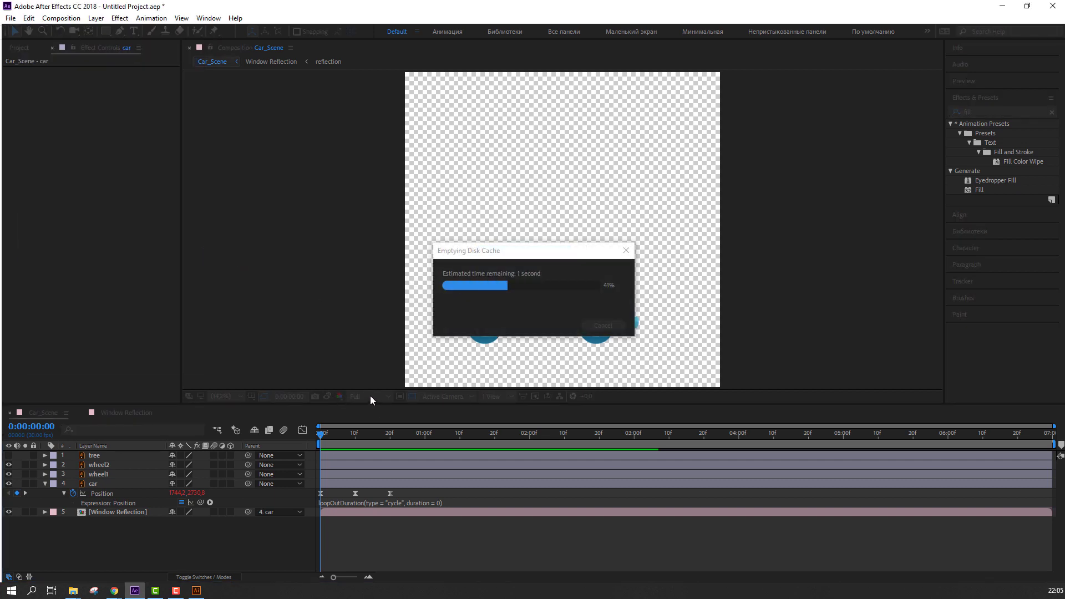
- Set the viewer resolution to Quarter and preview the looping car bounce over the full timeline
left_click(368, 395)
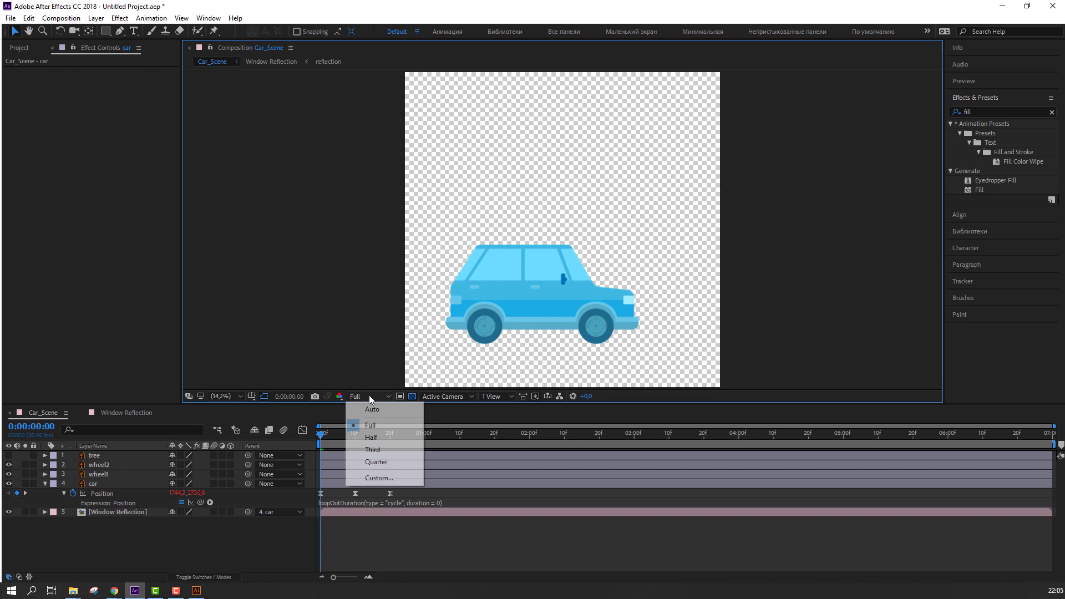
left_click(368, 463)
left_click(384, 558)
key("space")
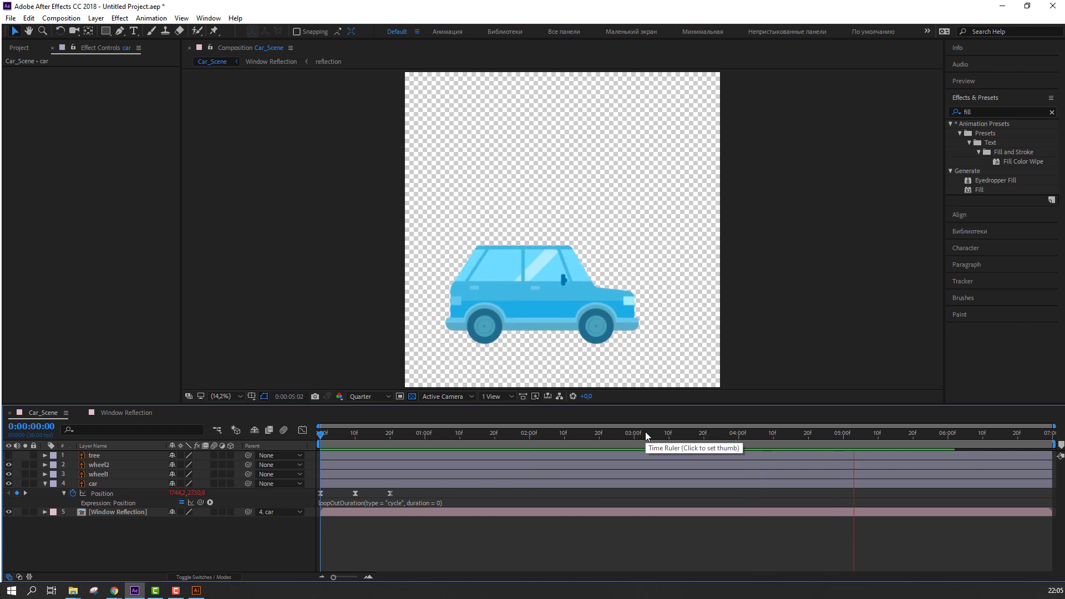
left_click_drag(646, 436, 331, 435)
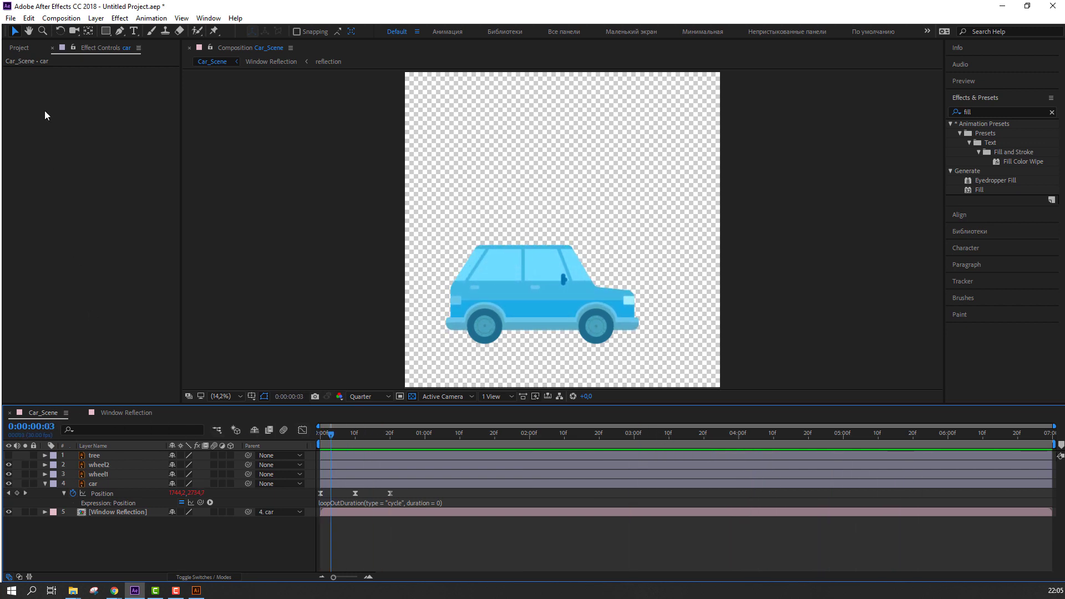
- Create a new composition named MAIN, 1920 × 1080 px, with a duration of 0:00:07:00
left_click(30, 48)
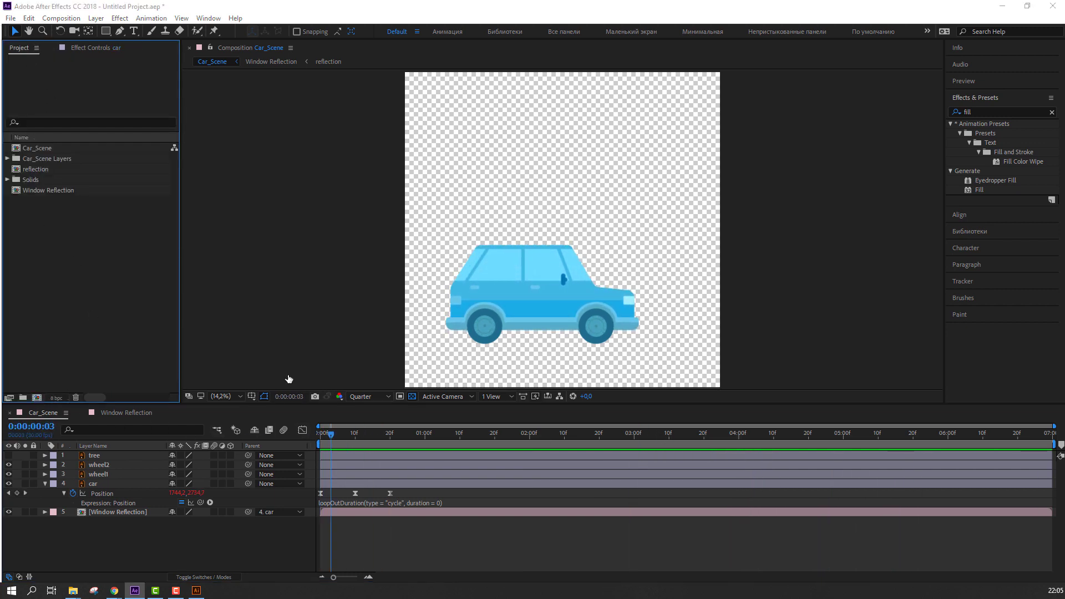
key("ctrl+n")
type("MAIN")
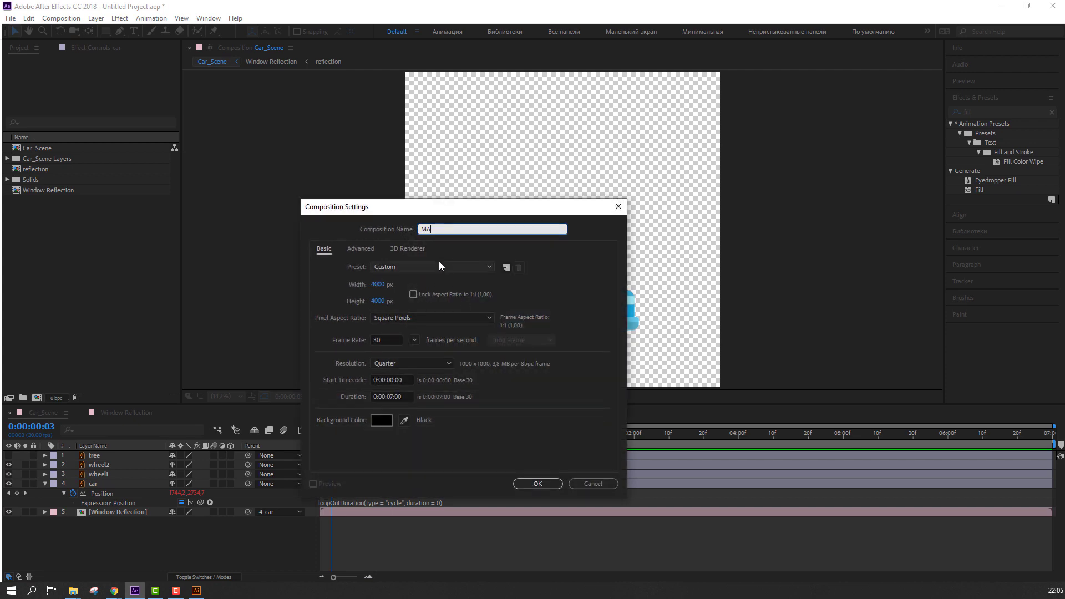
left_click(373, 284)
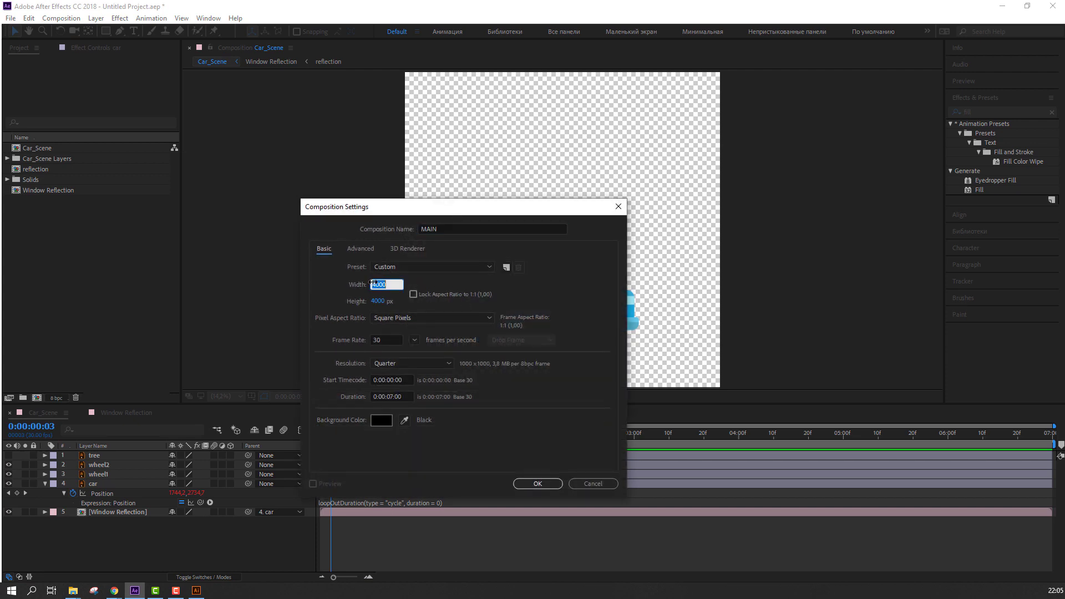
type("1920")
left_click(381, 301)
type("80")
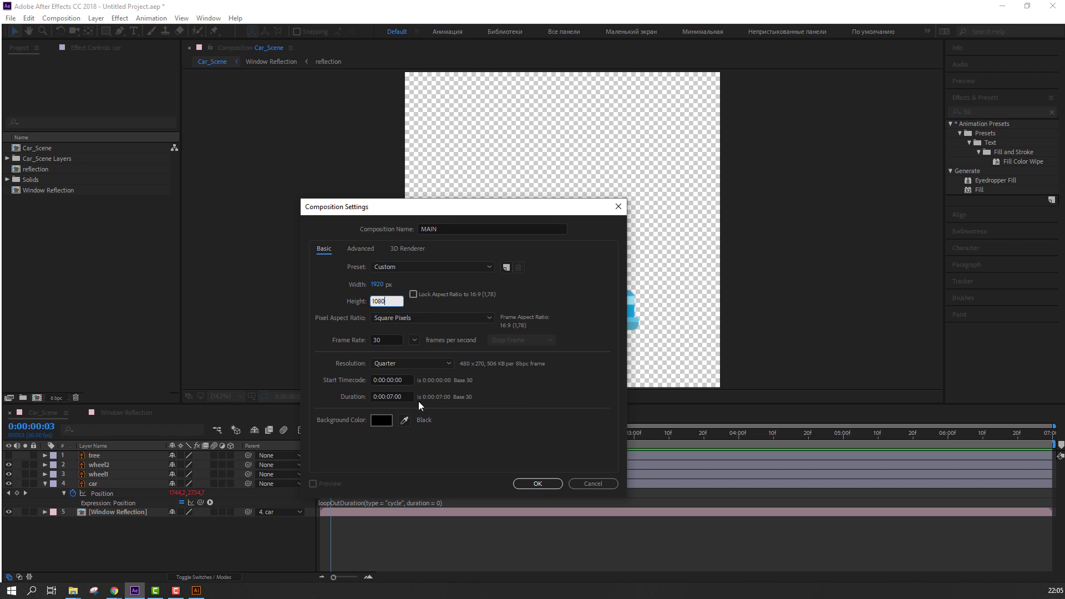
left_click(394, 398)
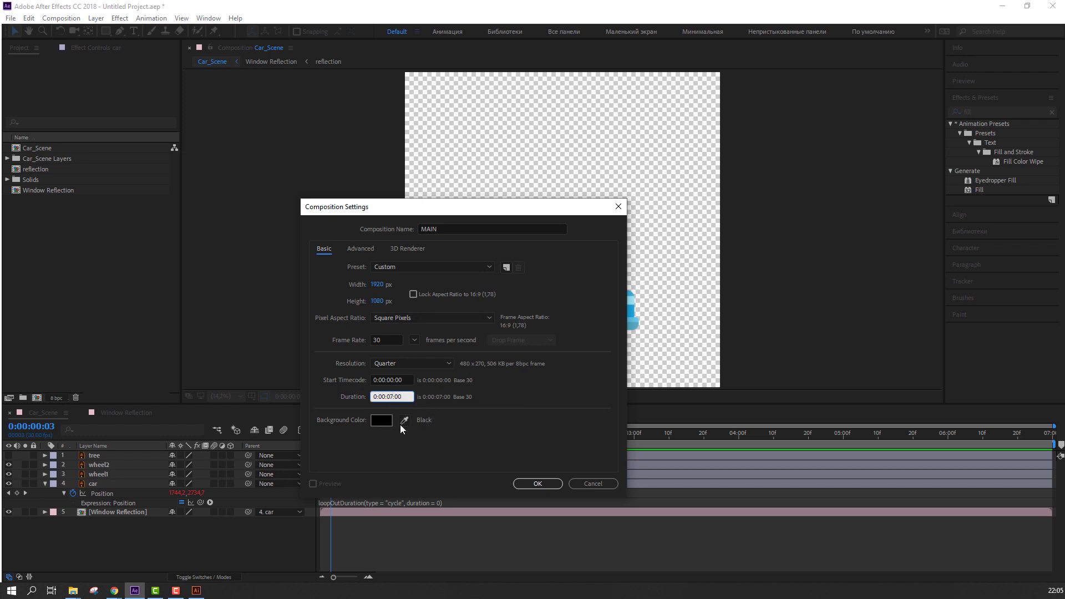
left_click(535, 484)
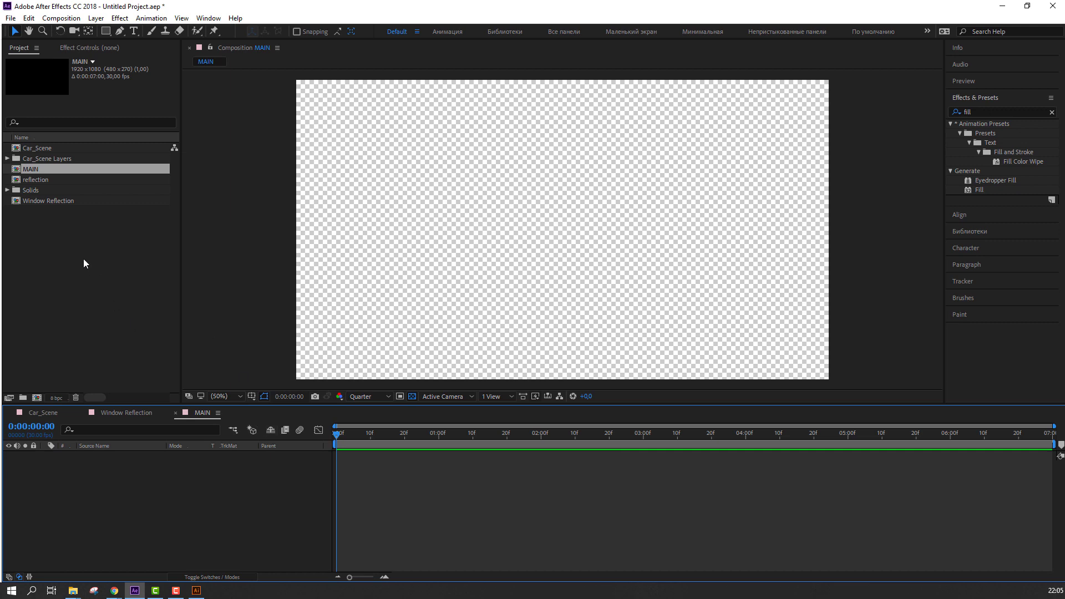
- Add the Car_Scene composition to the MAIN timeline and set its Scale to 31%
left_click(71, 245)
left_click_drag(42, 145, 135, 463)
key("s")
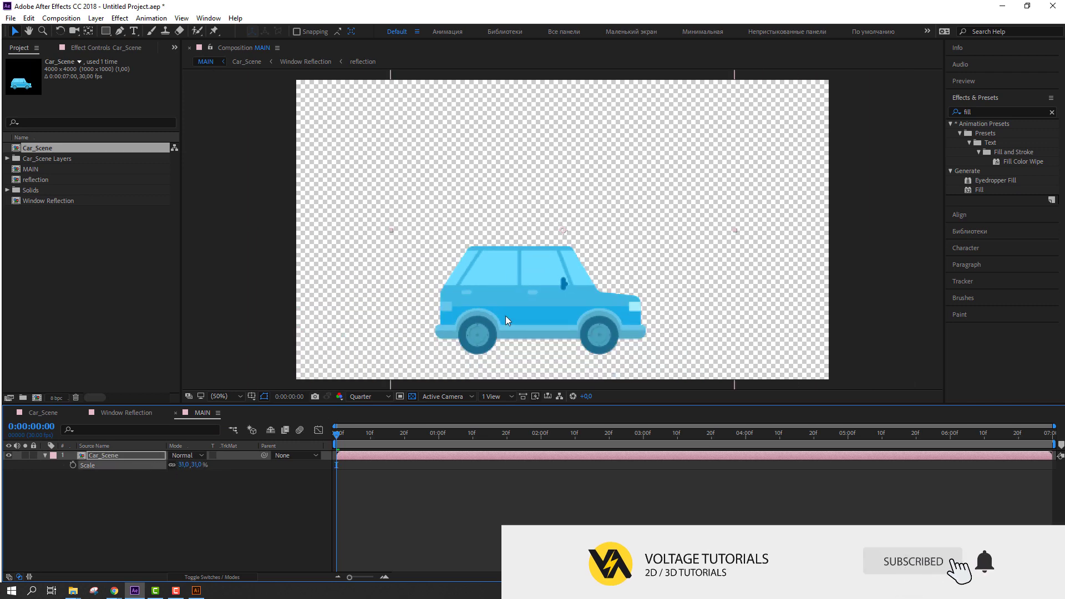
- Move the Car_Scene layer slightly up and to the right within the MAIN frame
mouse_move(517, 314)
left_mouse_down()
mouse_move(523, 291)
mouse_move(530, 300)
left_mouse_up()
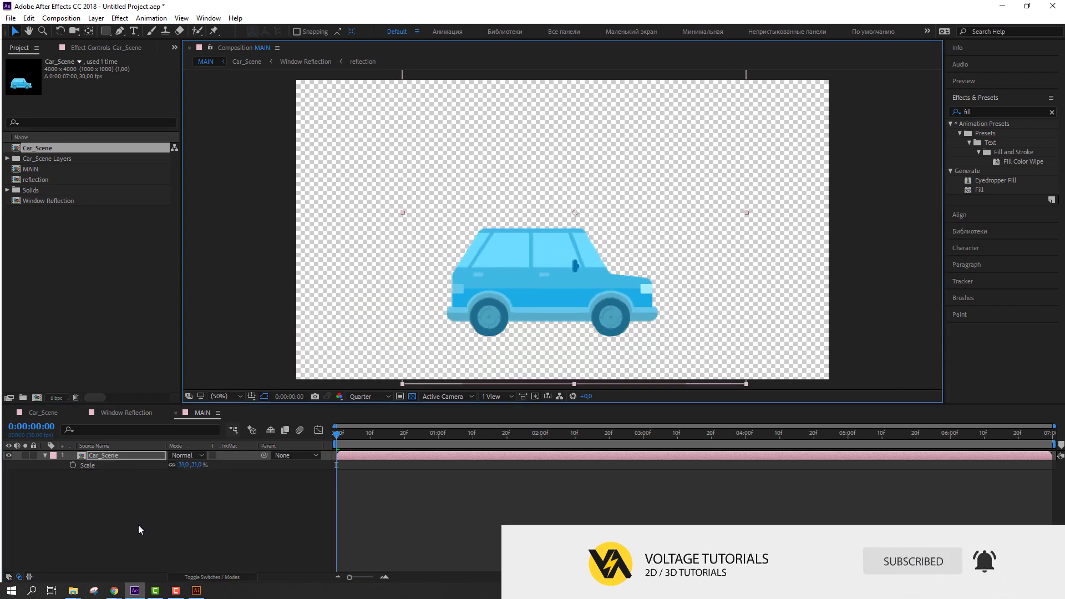
left_click(45, 455)
- Copy the tree layer from the Car_Scene composition into the MAIN composition and make it visible
left_click(37, 414)
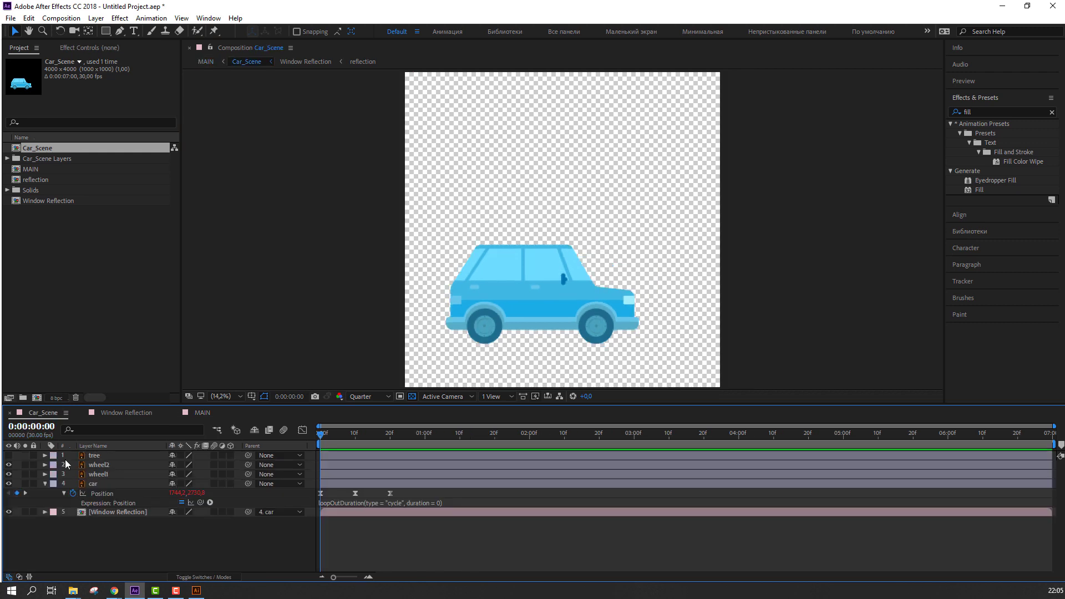
left_click(88, 457)
left_click(197, 413)
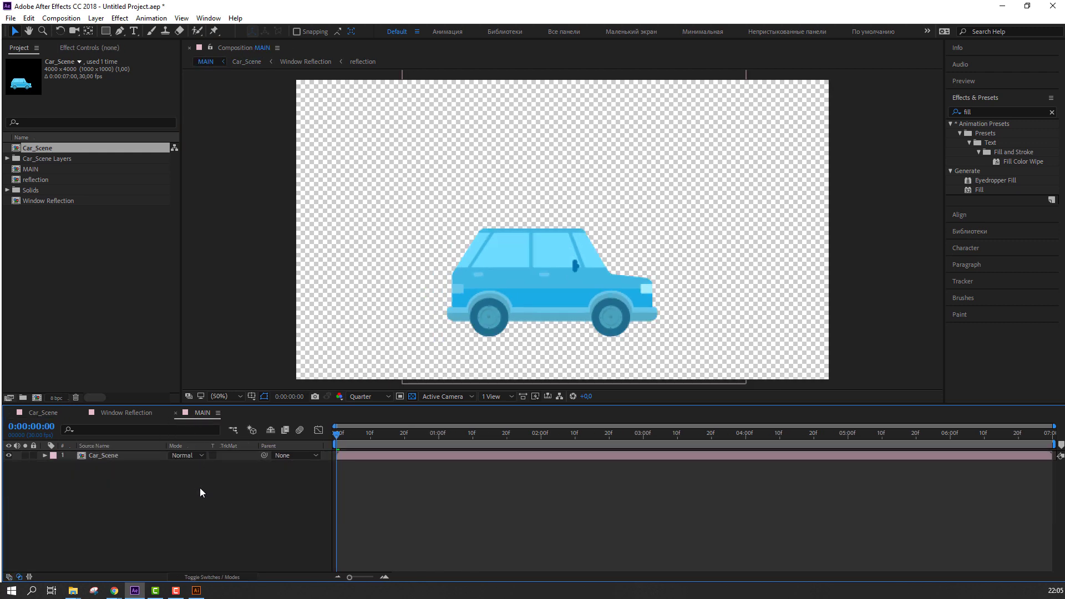
key("ctrl+v")
left_click(9, 455)
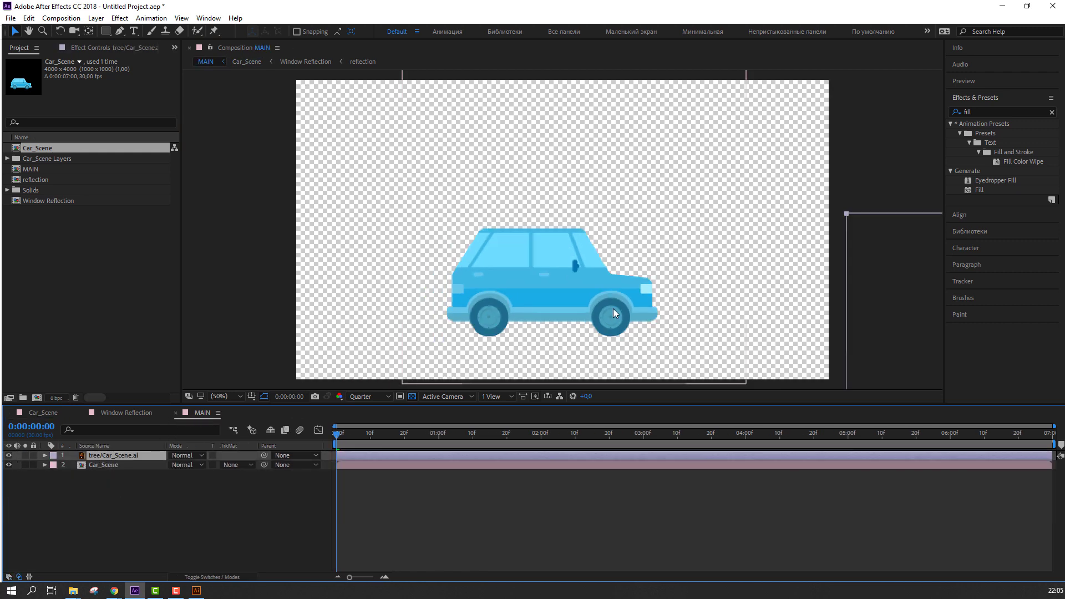
- Scale the tree down so it stands somewhat taller than the car and place it just behind the car's rear
scroll(614, 309, "down", 2)
left_click_drag(797, 336, 559, 236)
key("s")
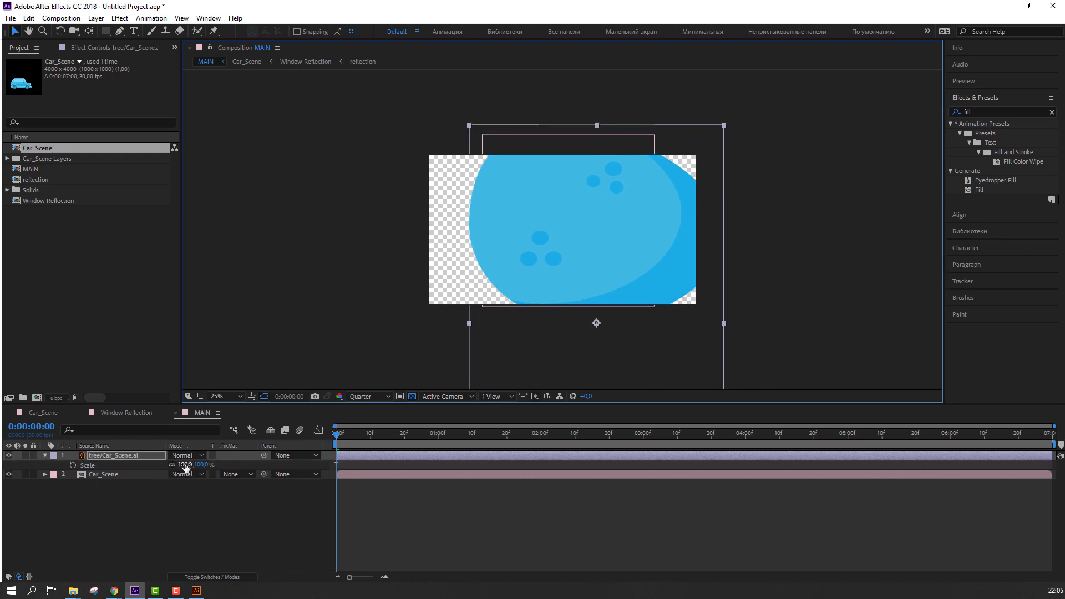
left_click_drag(185, 465, 143, 465)
left_click_drag(543, 347, 426, 256)
left_click(45, 456)
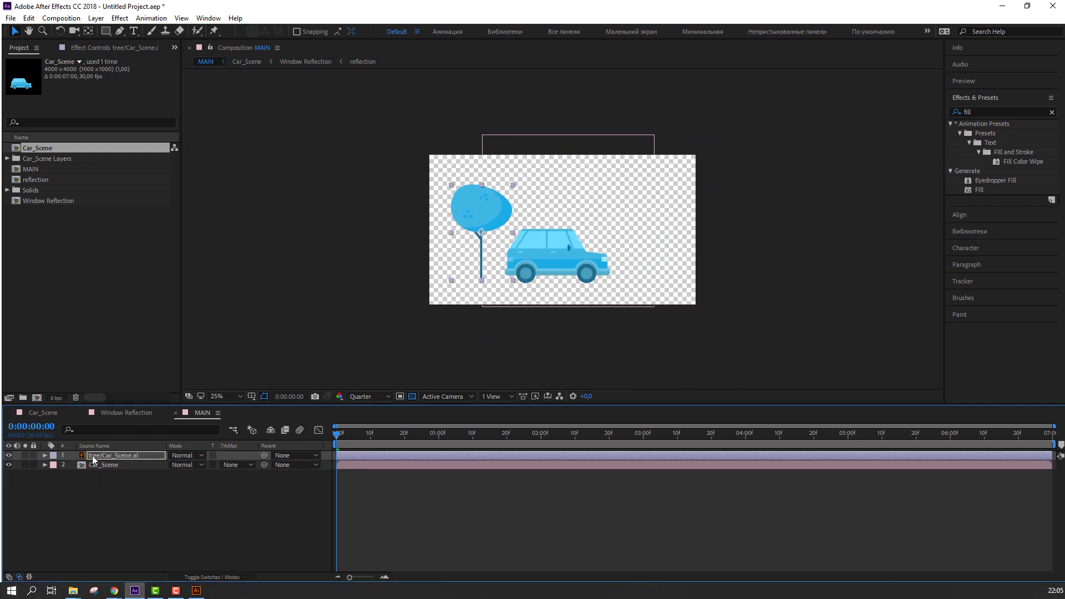
- Move the tree layer below Car_Scene in the layer order so it sits behind the car
left_click_drag(91, 457, 97, 478)
left_click(99, 492)
scroll(504, 263, "up", 2)
left_click(433, 242)
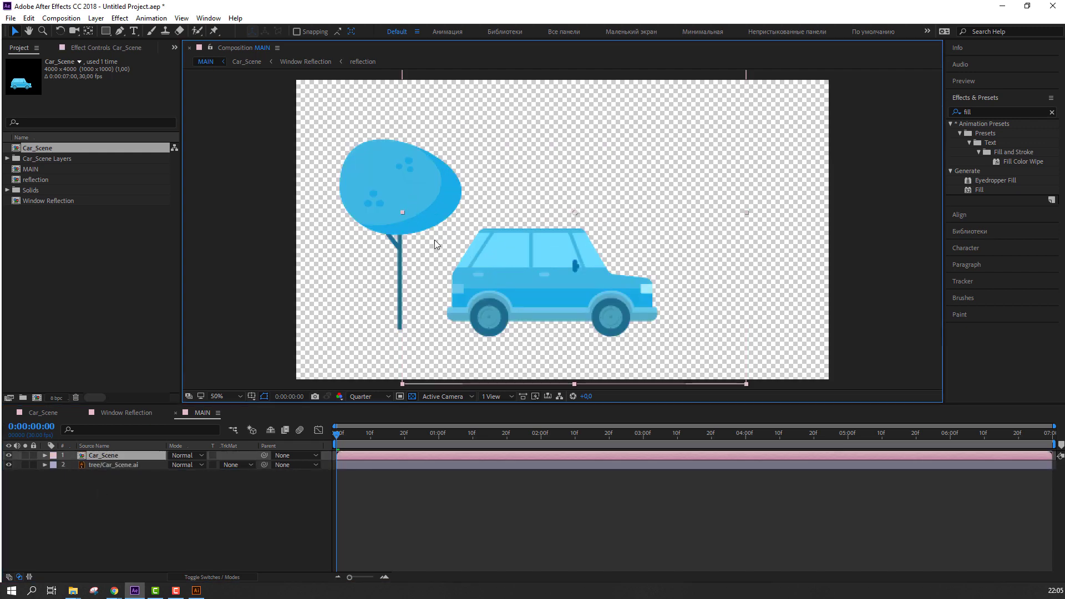
scroll(437, 253, "down", 2)
- Duplicate the tree six times and space the copies in a row extending past both sides of the frame
left_click(99, 462)
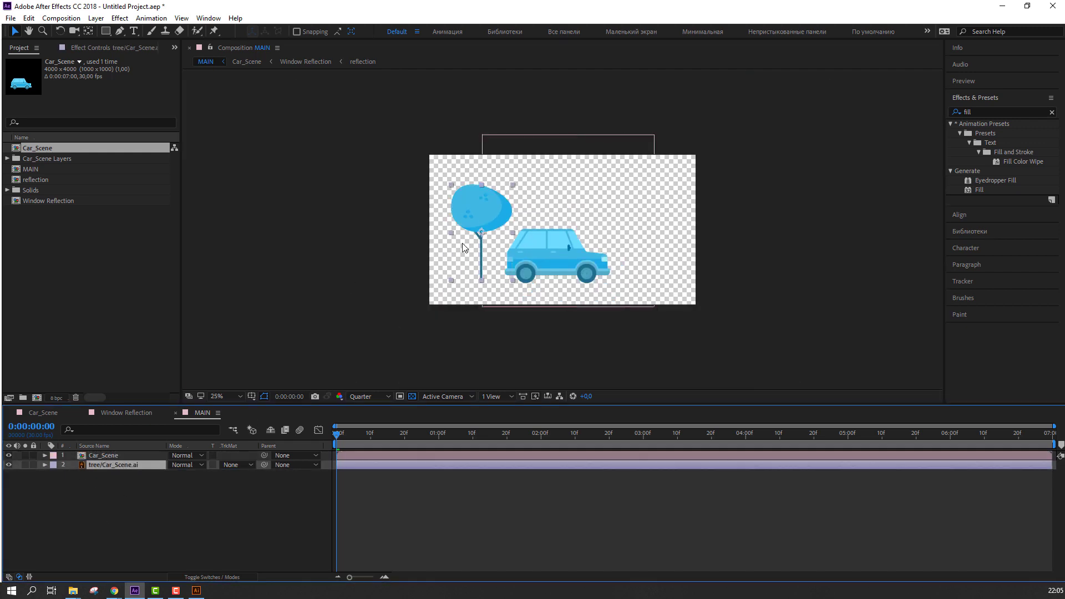
left_click_drag(461, 243, 607, 276)
key("ctrl+d")
key("ctrl+d")
key("ctrl+d")
key("ctrl+d")
left_click_drag(610, 219, 822, 226)
key("ctrl+d")
key("ctrl+d")
scroll(832, 280, "down", 2)
left_click_drag(783, 300, 742, 309)
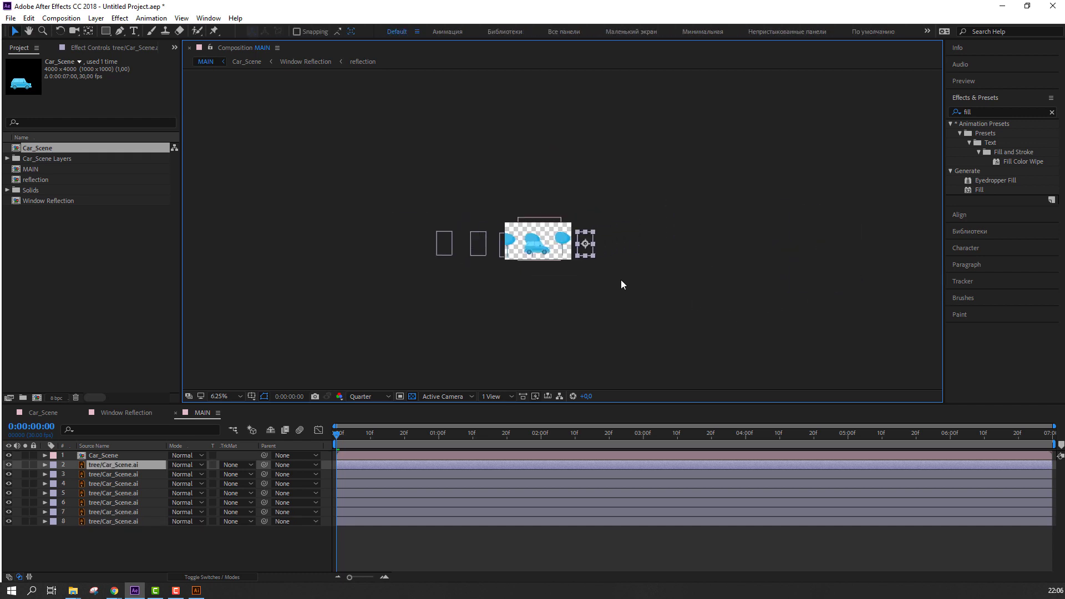
- Add six more tree duplicates and continue the row with them to the right, far beyond the frame
scroll(621, 279, "up", 1)
key("ctrl+d")
left_click_drag(612, 273, 843, 287)
key("ctrl+d")
key("ctrl+d")
key("ctrl+d")
key("ctrl+d")
key("ctrl+d")
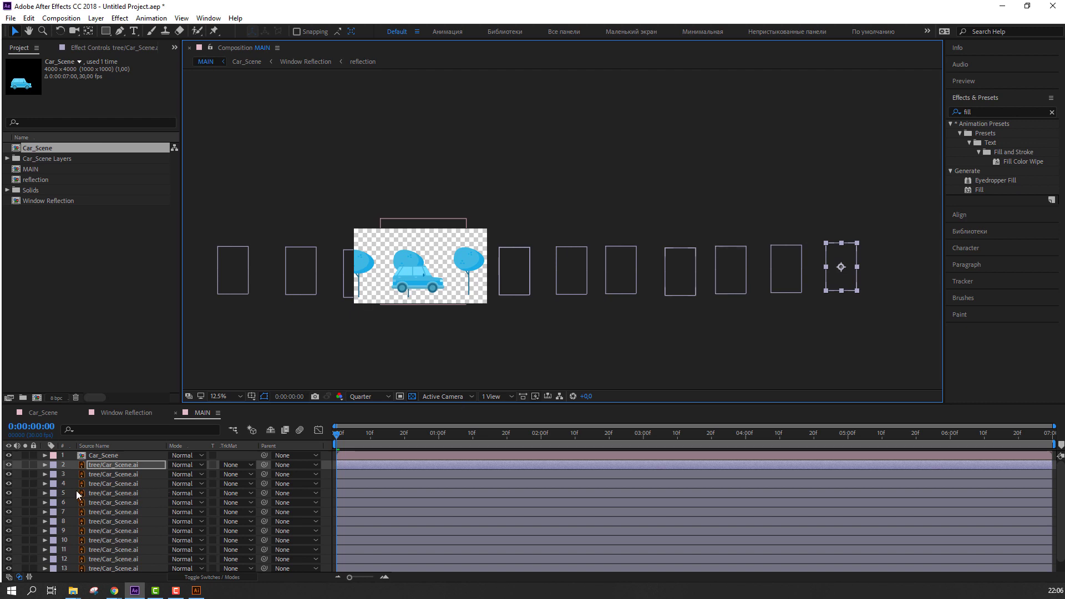
- Enlarge the timeline area, add a null object to MAIN and rename it Tree
left_click_drag(213, 401, 213, 323)
right_click(84, 541)
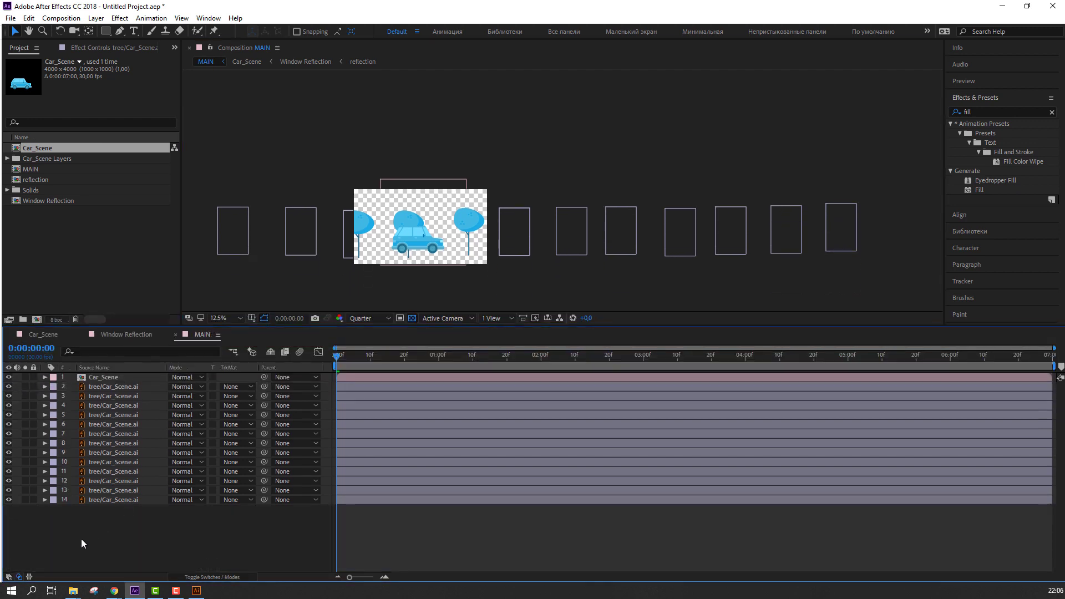
mouse_move(155, 419)
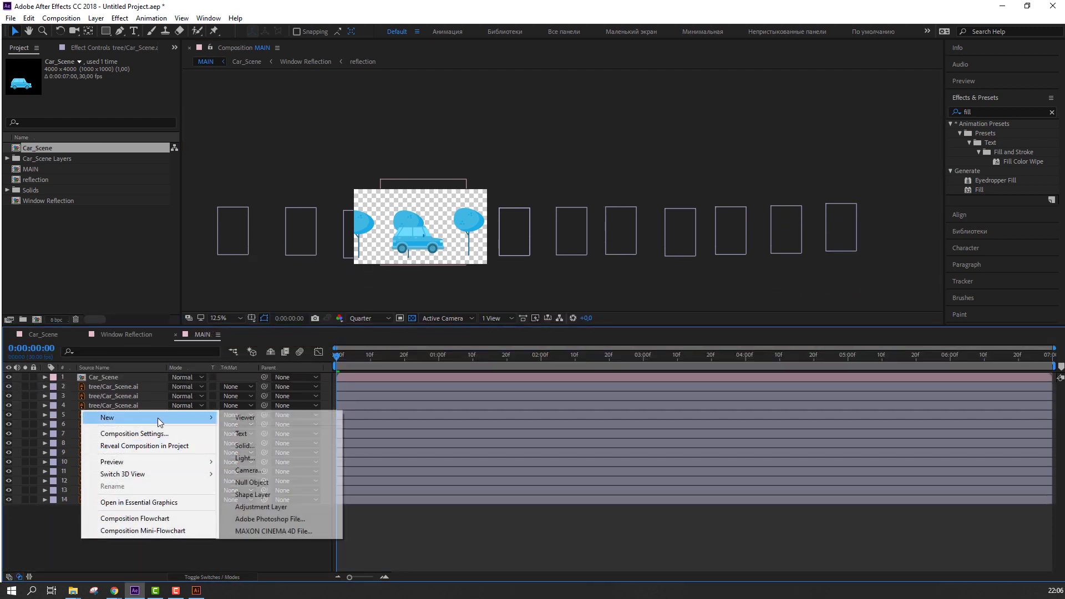
left_click(248, 482)
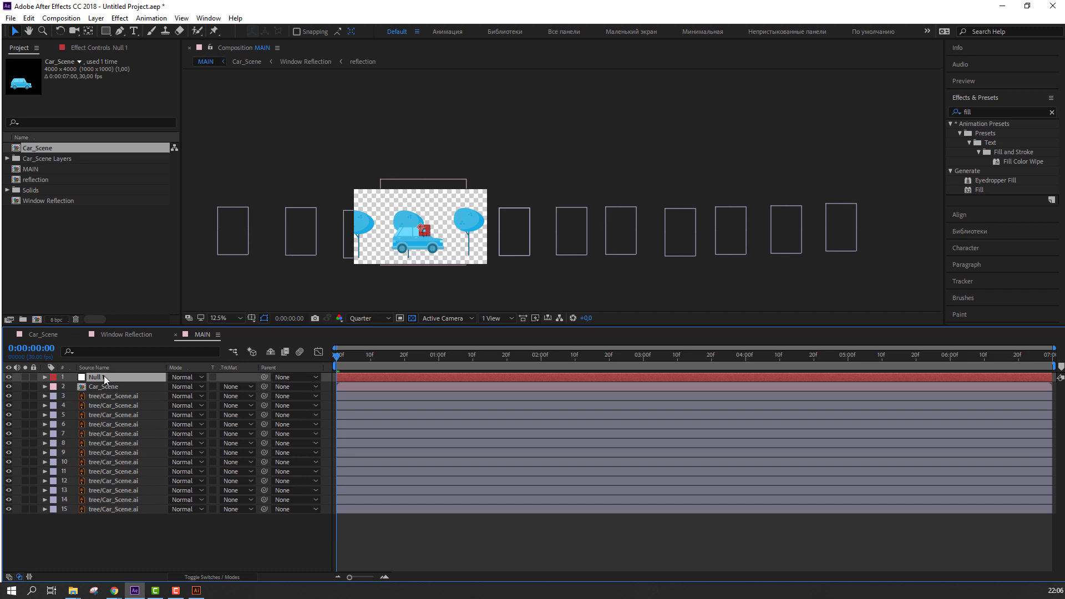
key("Return")
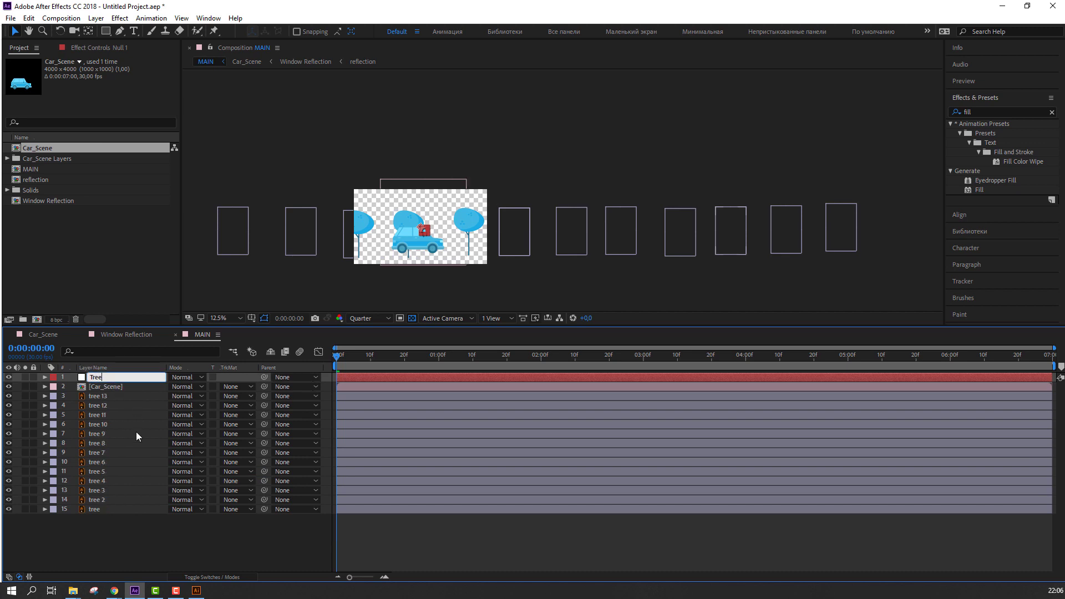
- Parent all thirteen tree layers to the Tree null
left_click_drag(100, 551, 108, 396)
left_click_drag(264, 397, 105, 378)
- Shift the row of trees by setting the Tree null's X position to 3060, and fit the composition in the viewer
left_click(106, 378)
key("p")
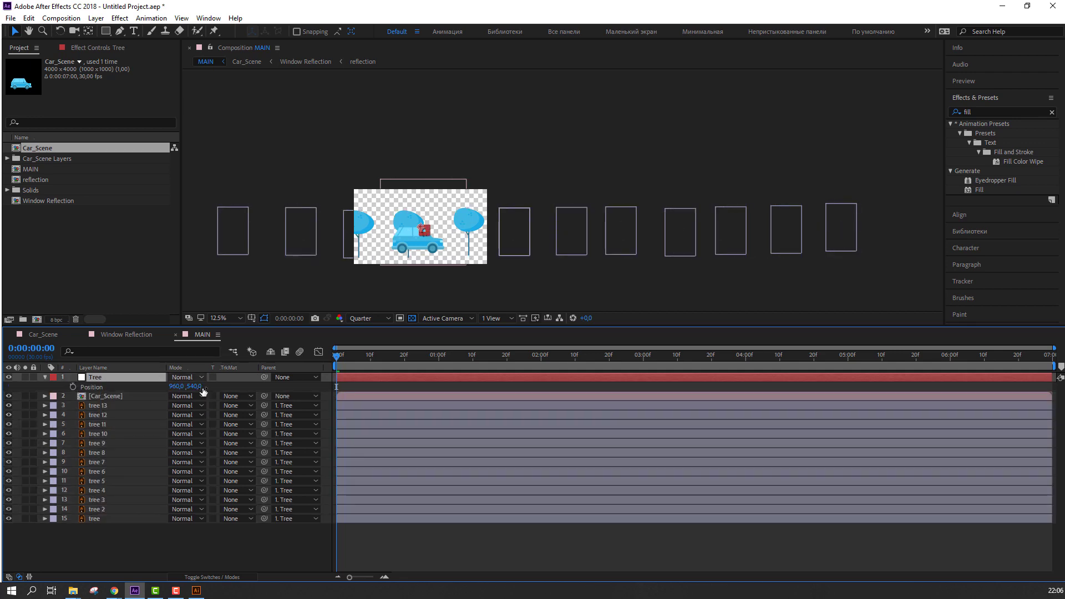
left_click_drag(177, 387, 665, 387)
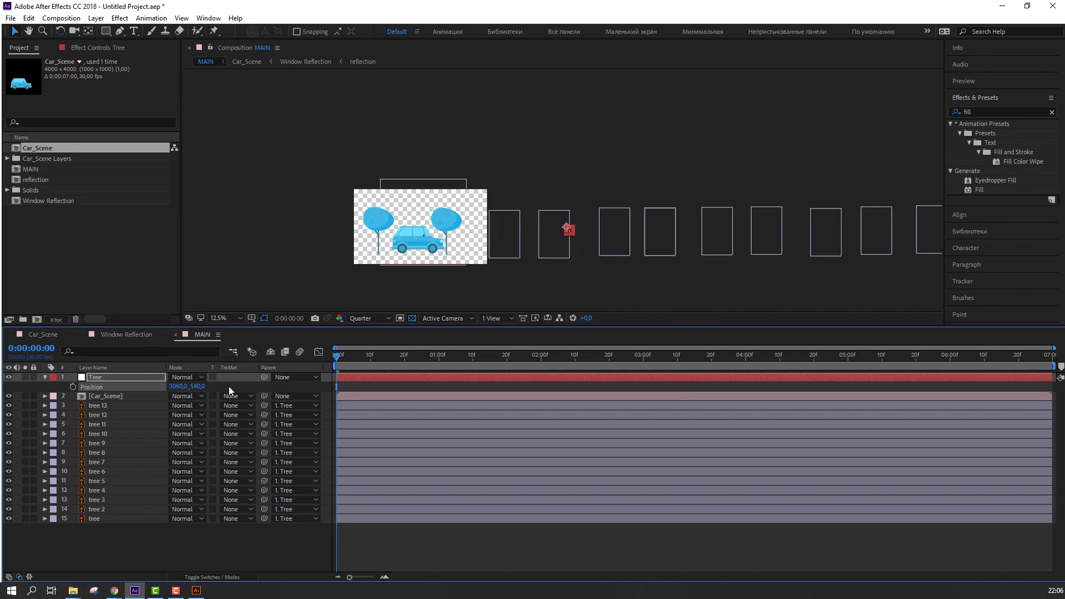
left_click(225, 318)
left_click(239, 343)
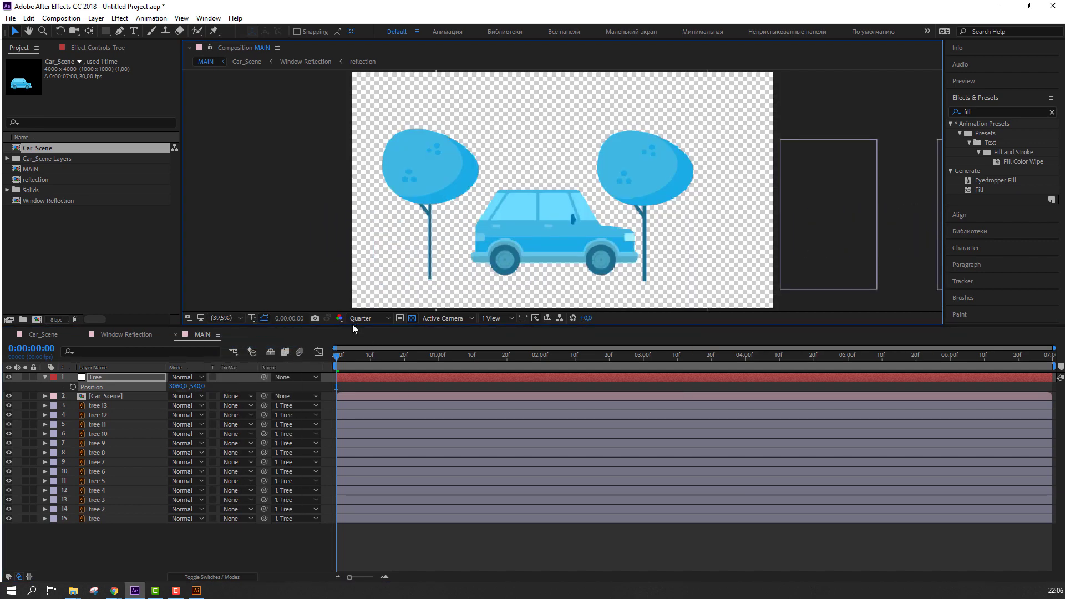
left_click(45, 377)
- Create a 1920 × 1080 px solid named BG and move it beneath all other layers
right_click(136, 552)
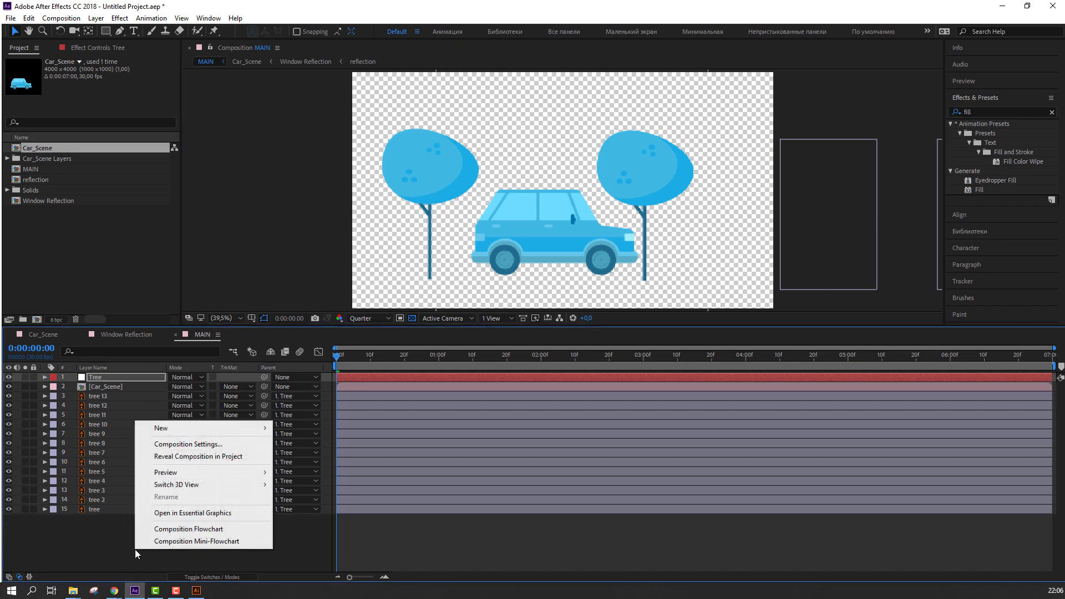
mouse_move(222, 428)
left_click(310, 456)
type("BG")
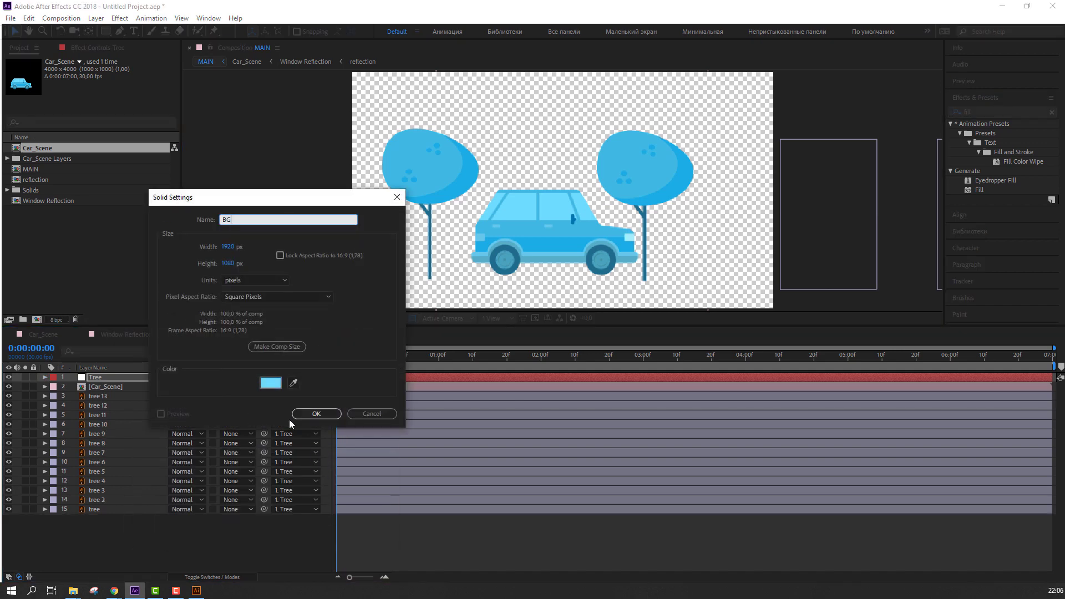
left_click(293, 416)
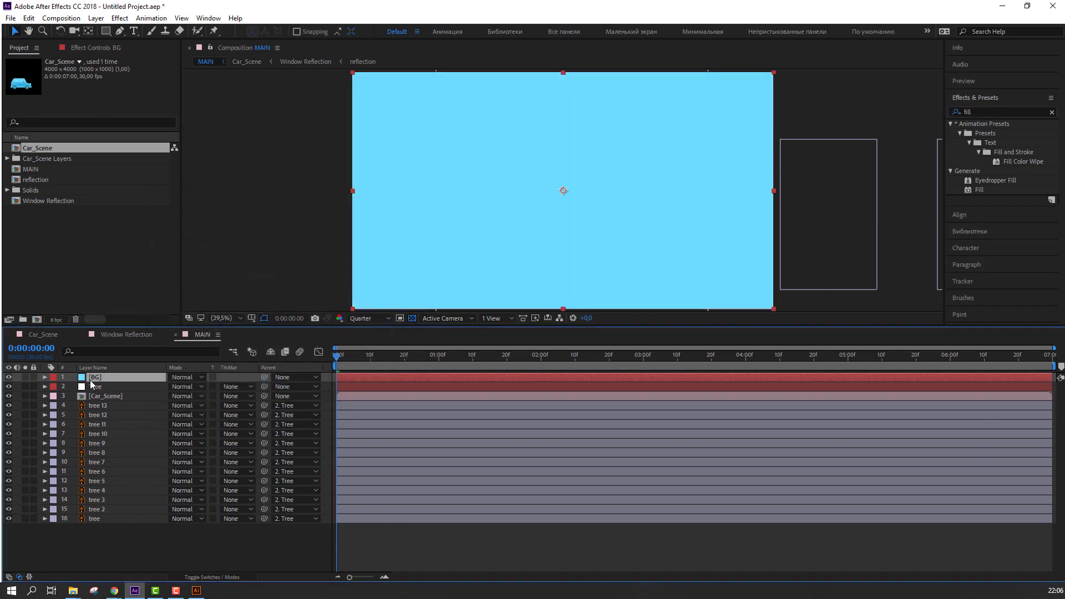
left_click_drag(91, 383, 94, 530)
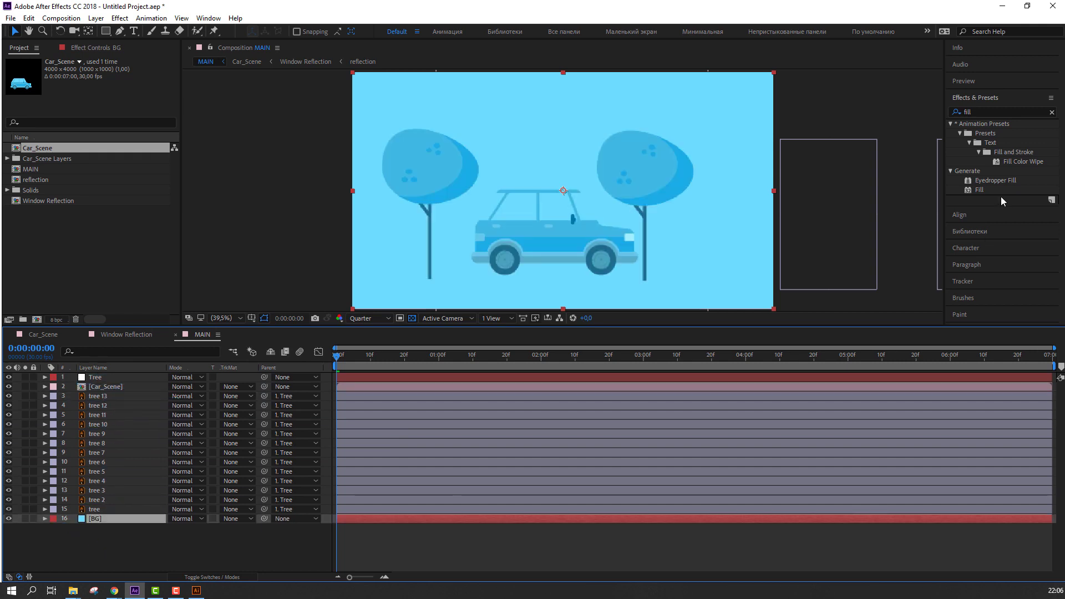
- Apply the Fill effect to the BG solid and set its color to a medium blue, about 4A83DA
left_click_drag(979, 190, 127, 525)
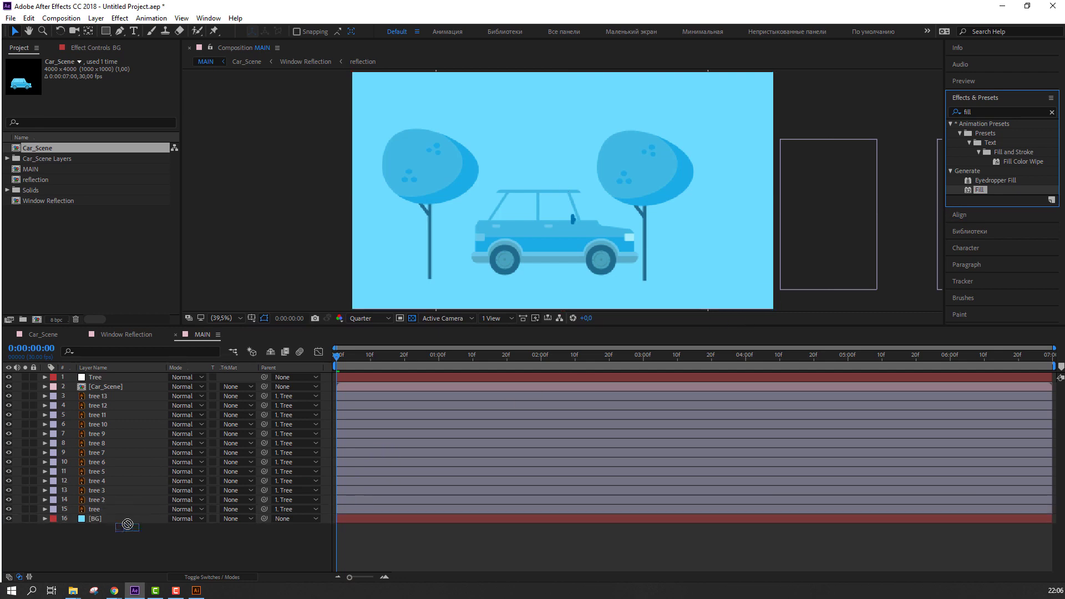
left_click_drag(975, 196, 111, 520)
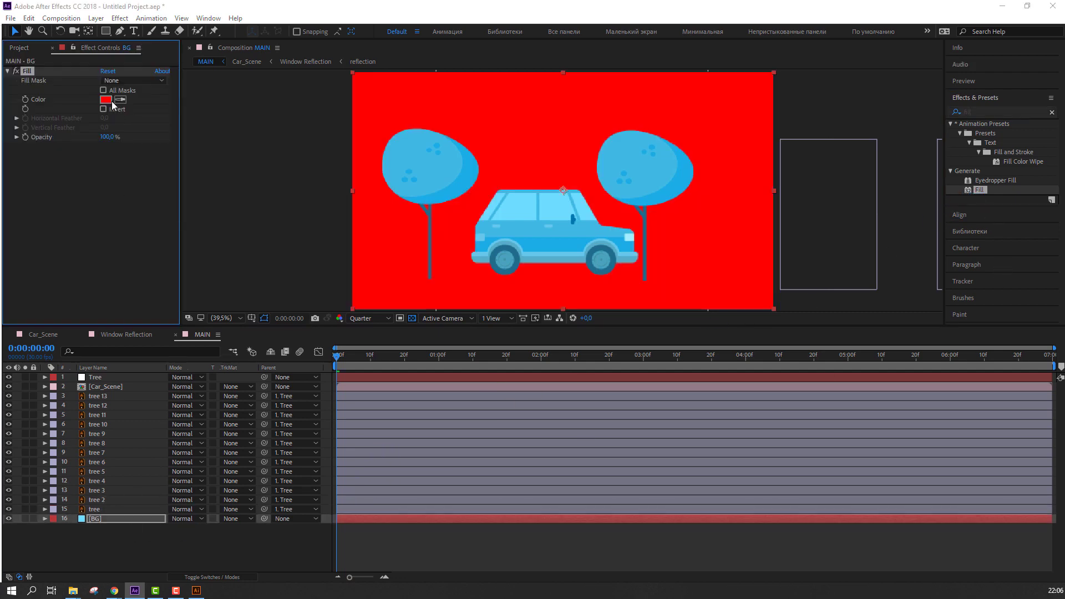
left_click(105, 100)
left_click(267, 380)
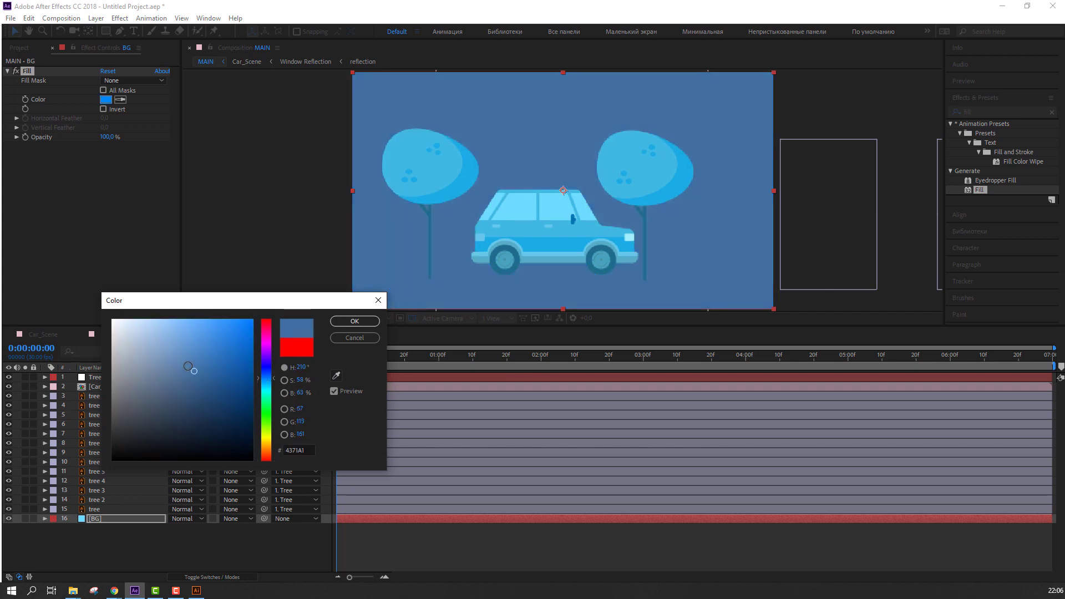
left_click_drag(188, 366, 202, 397)
left_click(337, 377)
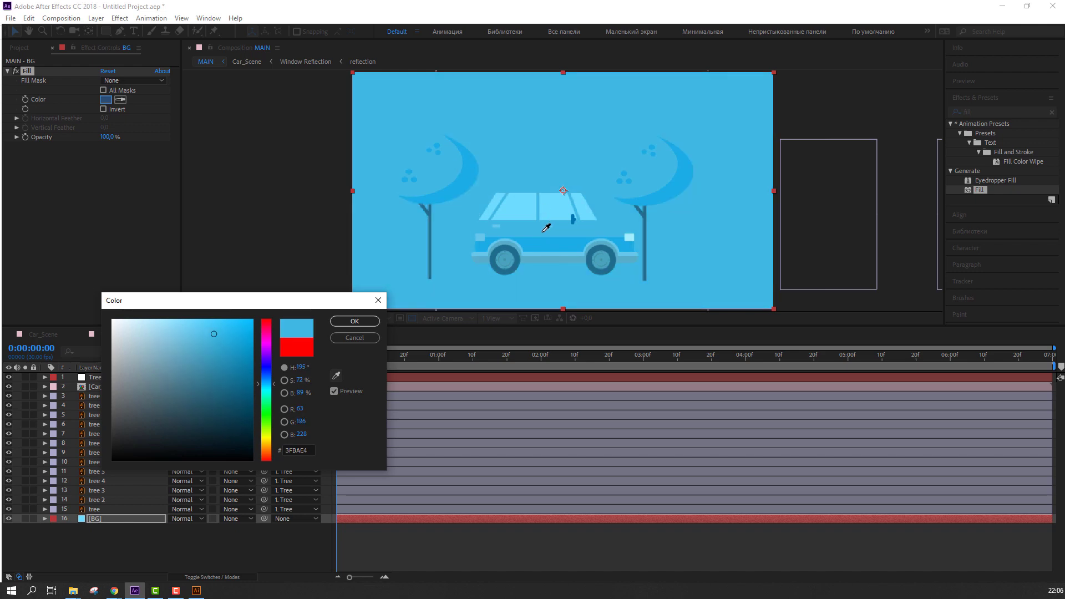
mouse_move(182, 365)
left_mouse_down()
mouse_move(210, 361)
mouse_move(228, 380)
mouse_move(230, 364)
mouse_move(255, 357)
mouse_move(272, 393)
mouse_move(110, 322)
mouse_move(96, 339)
mouse_move(106, 309)
left_mouse_up()
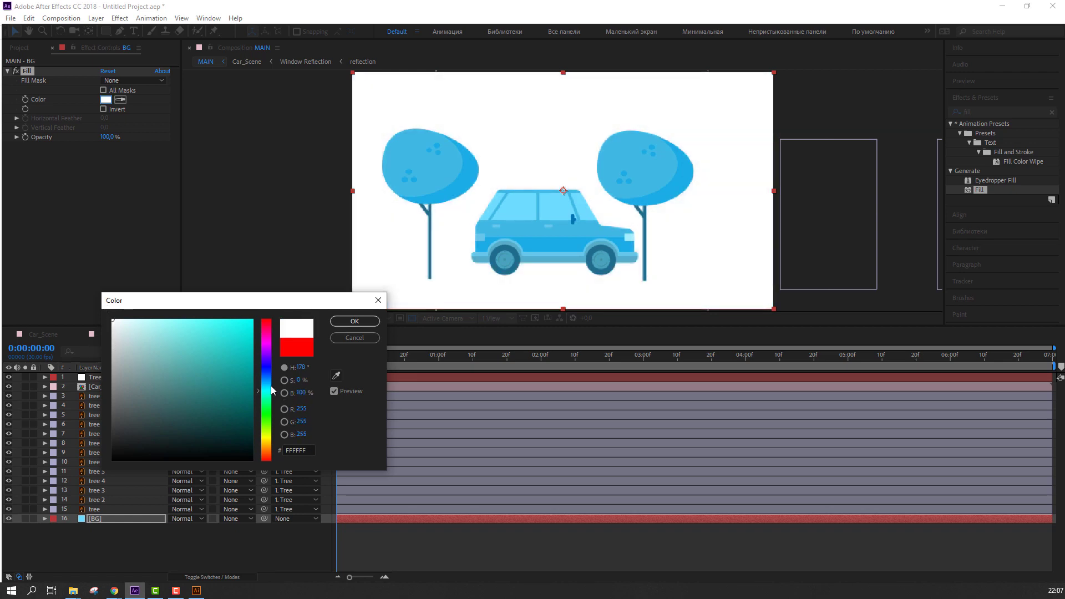
left_click_drag(272, 390, 272, 375)
mouse_move(201, 350)
left_mouse_down()
mouse_move(183, 335)
mouse_move(199, 350)
left_mouse_up()
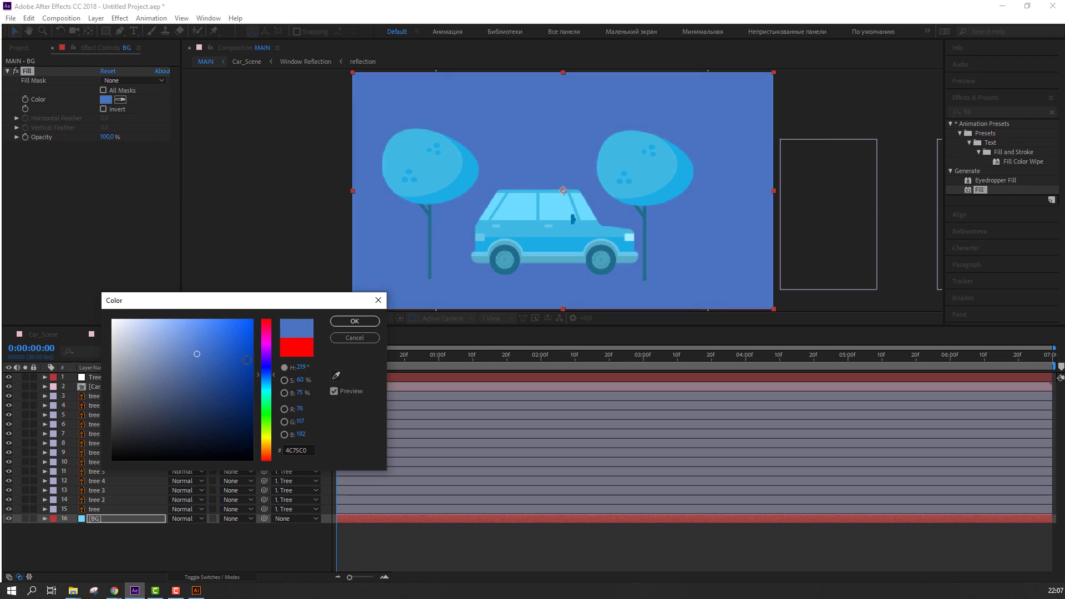
left_click_drag(222, 366, 207, 342)
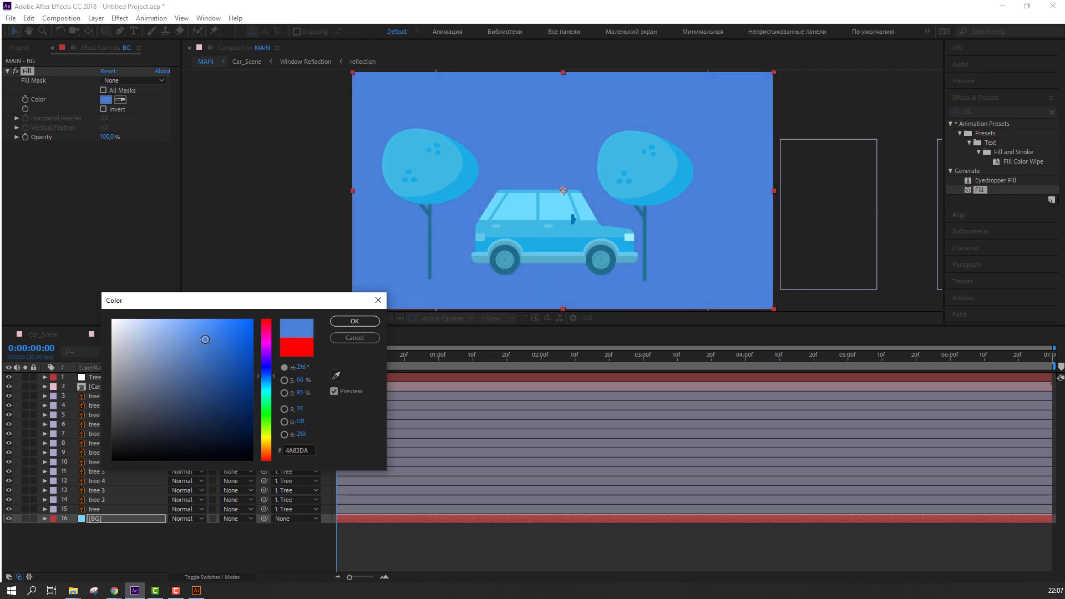
left_click(363, 321)
left_click(133, 554)
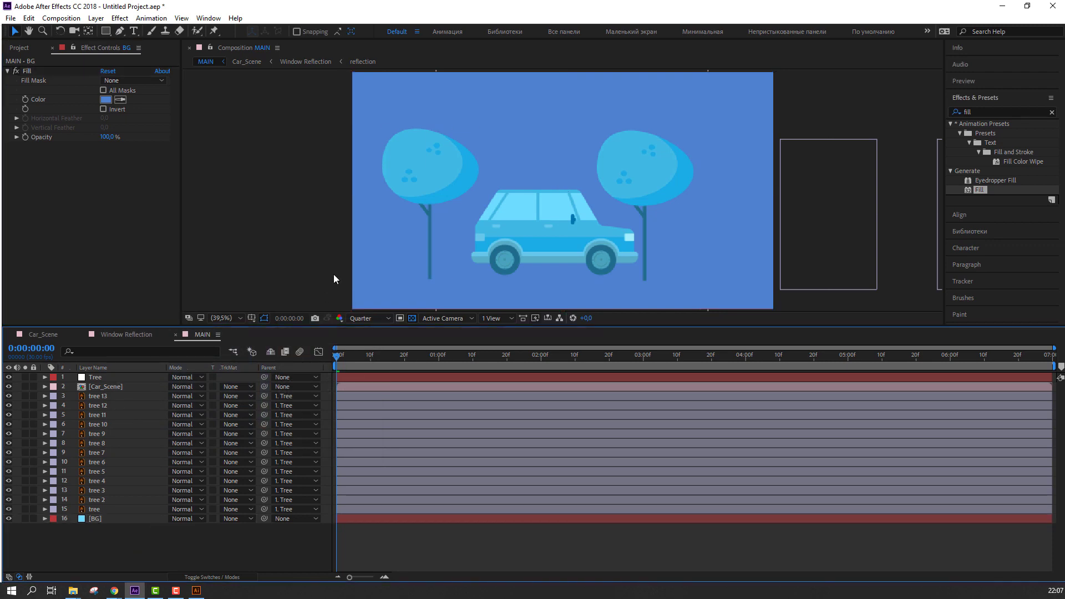
- Fit the MAIN composition in the viewer and make the viewer area slightly taller
scroll(337, 288, "down", 3)
scroll(337, 288, "up", 4)
scroll(337, 287, "down", 1)
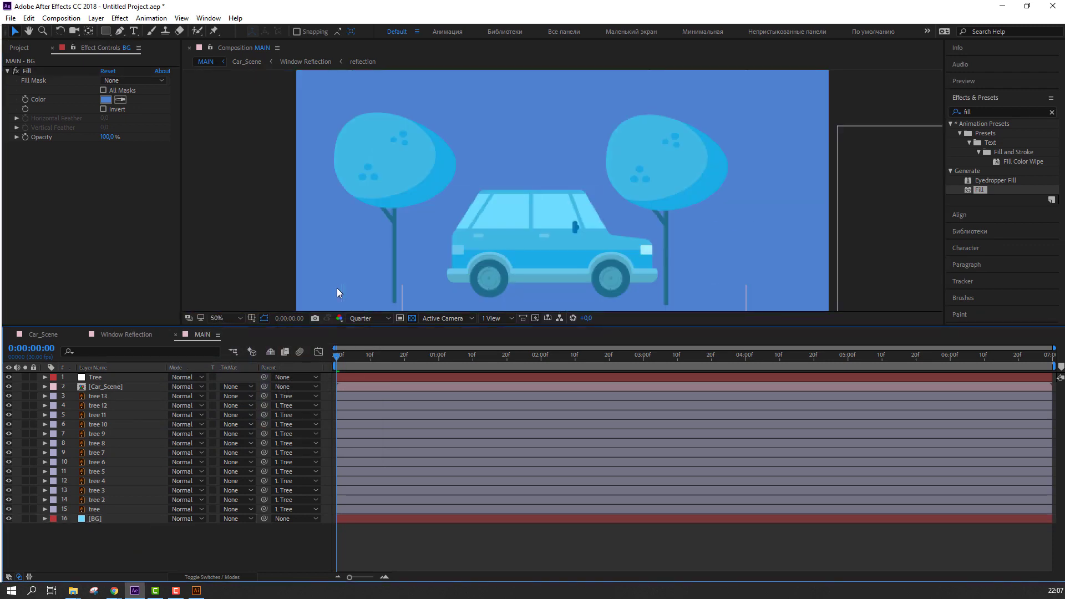
left_click(226, 319)
left_click(256, 345)
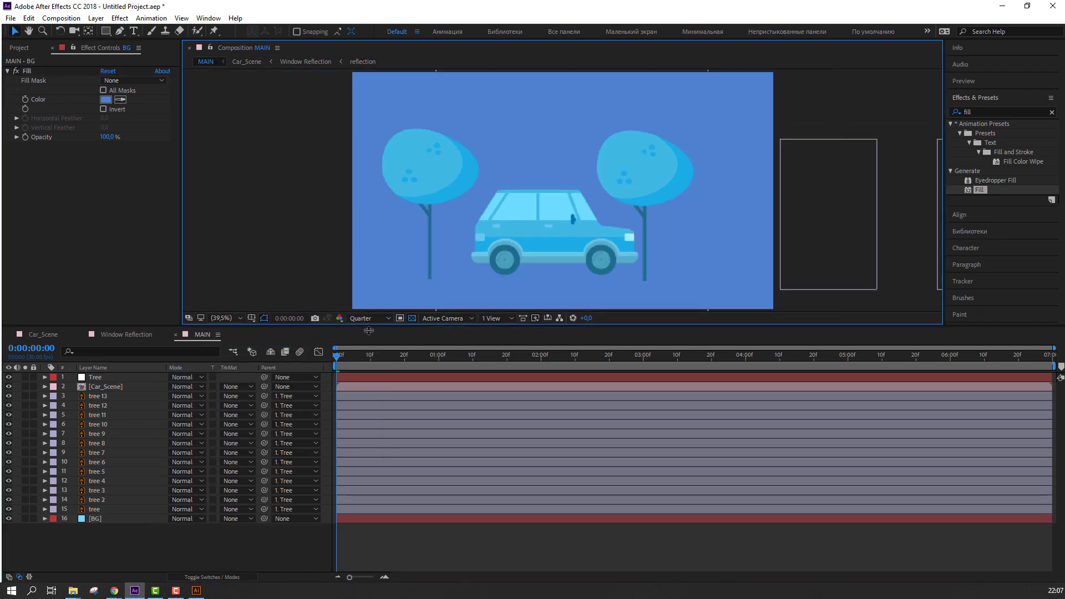
mouse_move(369, 330)
left_mouse_down()
mouse_move(369, 381)
mouse_move(369, 348)
left_mouse_up()
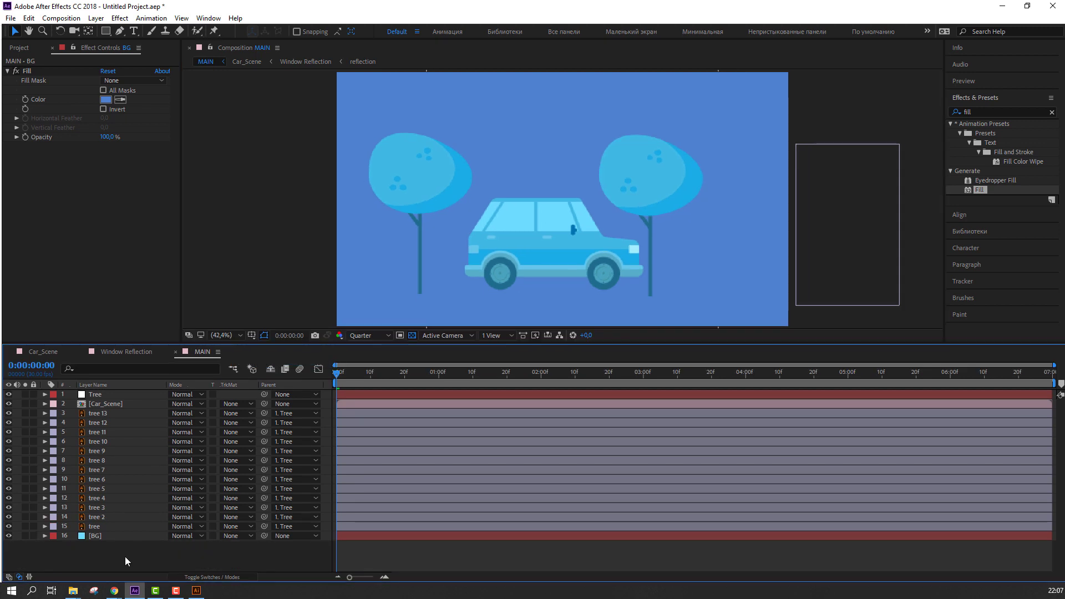
- Duplicate the BG solid and set the copy's Fill color to a lighter blue, 4F88DF
left_click(107, 538)
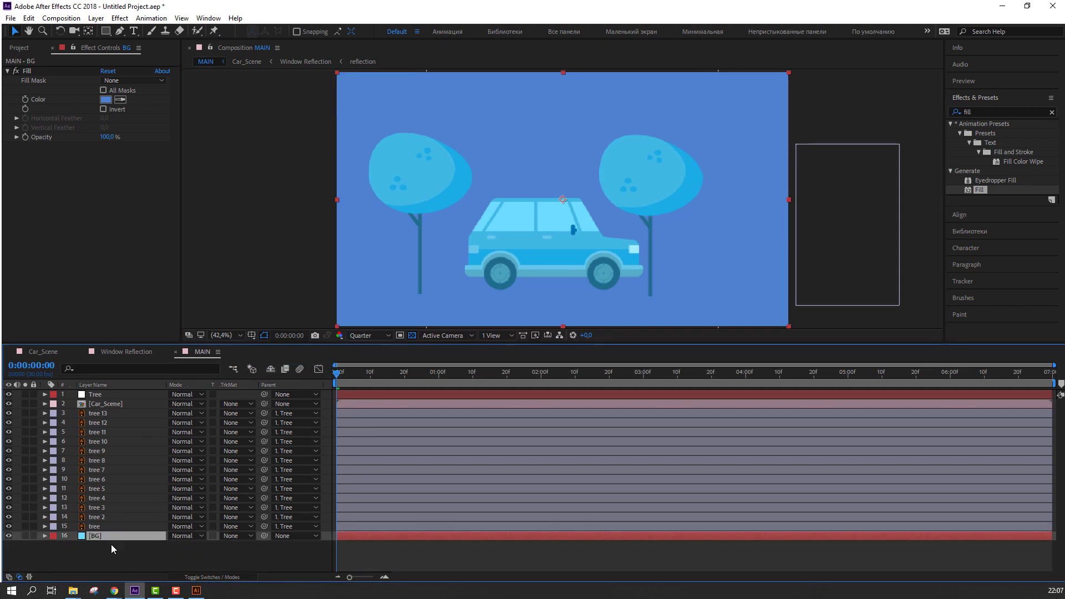
key("ctrl+d")
left_click(105, 99)
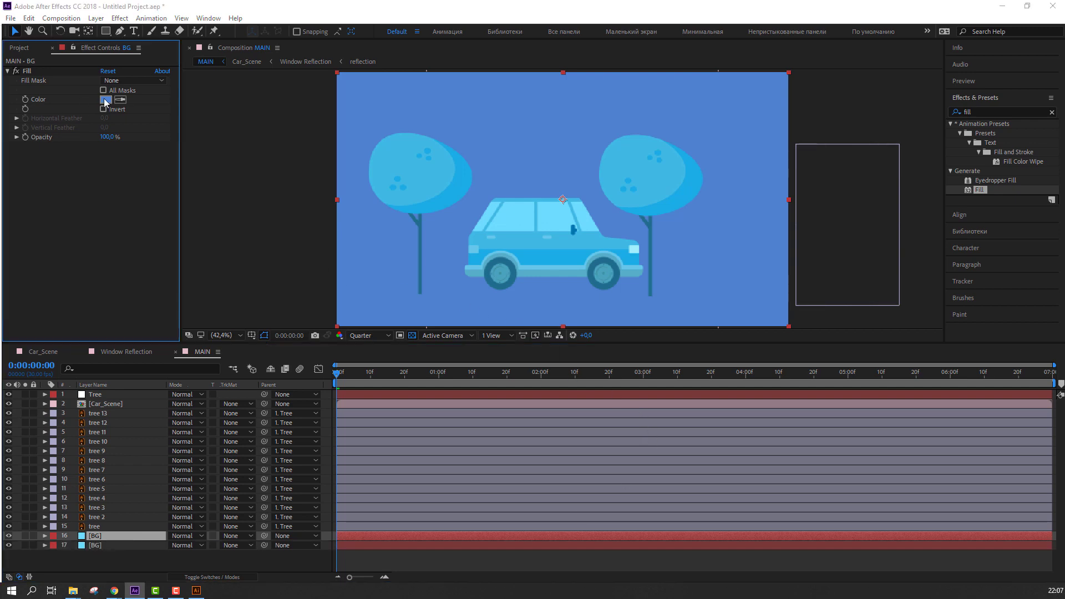
left_click(198, 360)
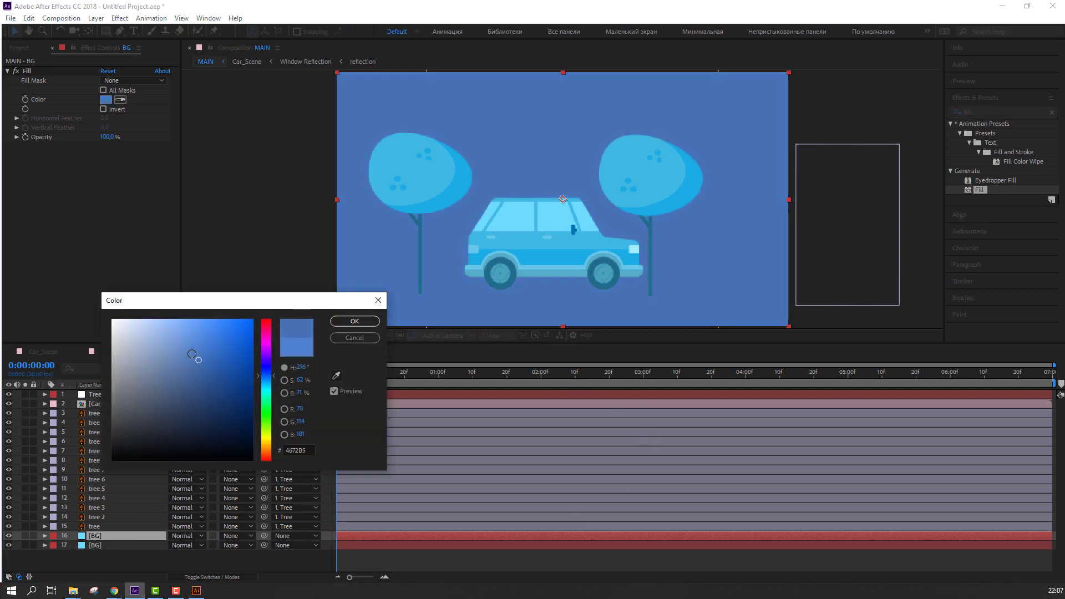
left_click(178, 342)
left_click(367, 321)
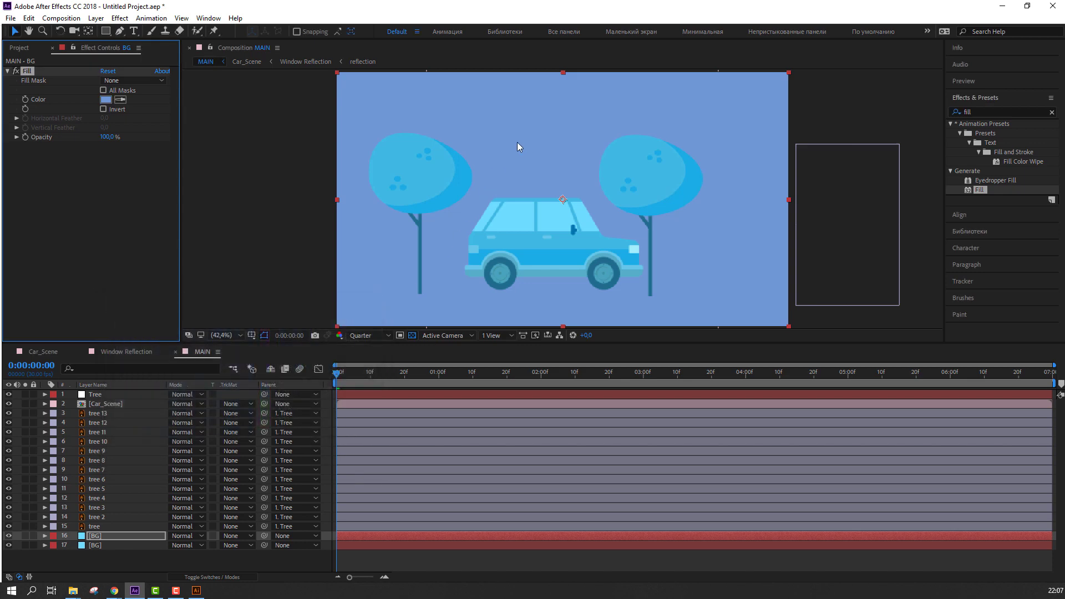
left_click(105, 100)
left_click(203, 337)
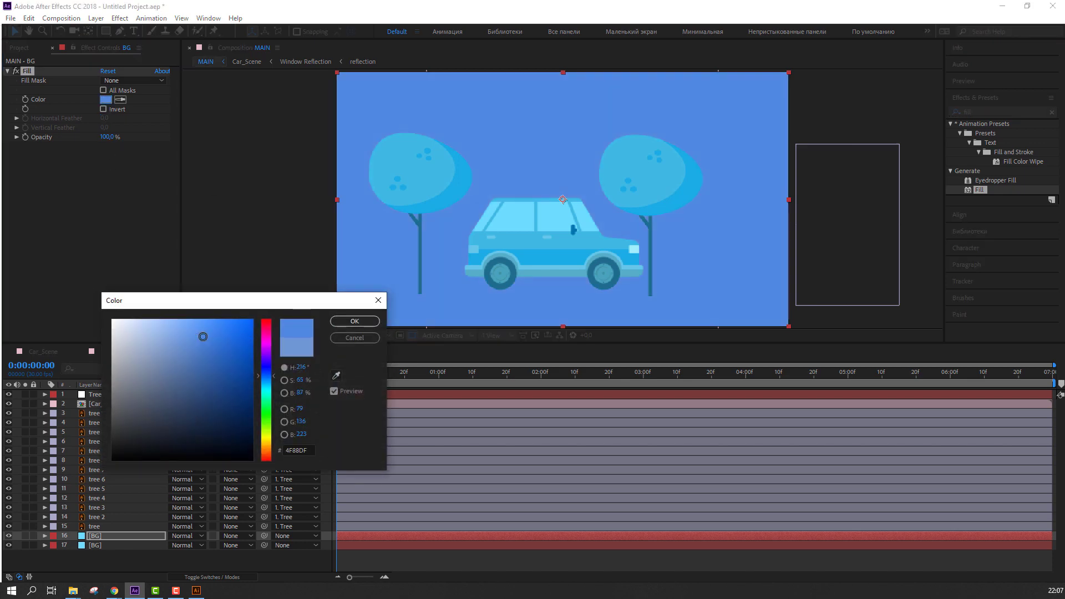
left_click(355, 321)
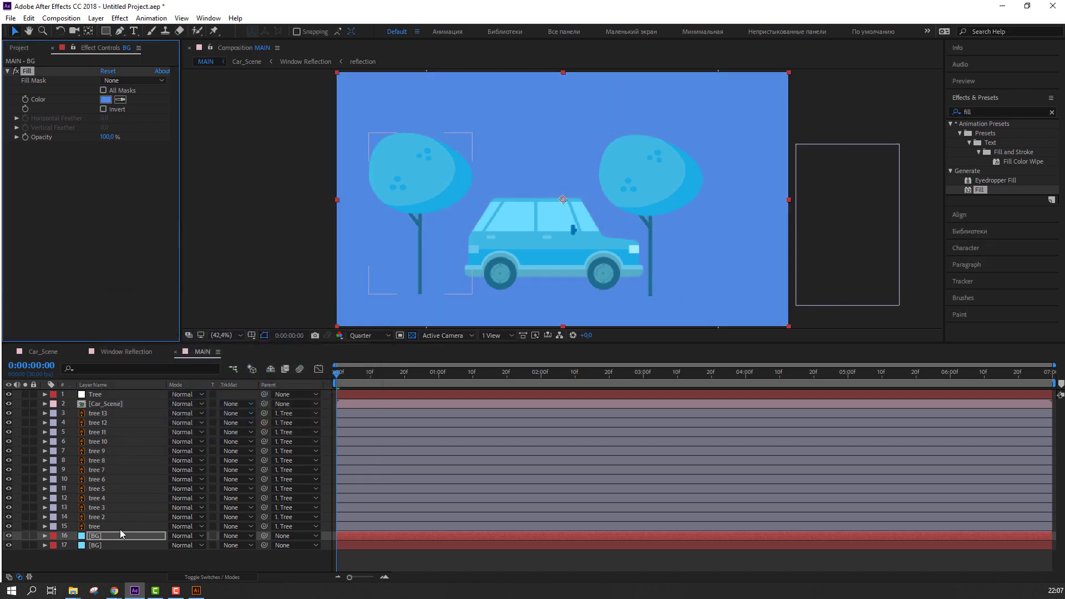
- Move the upper BG solid down to position 960, 1418 to form the ground strip, and collapse its properties
key("p")
left_click_drag(194, 546, 275, 541)
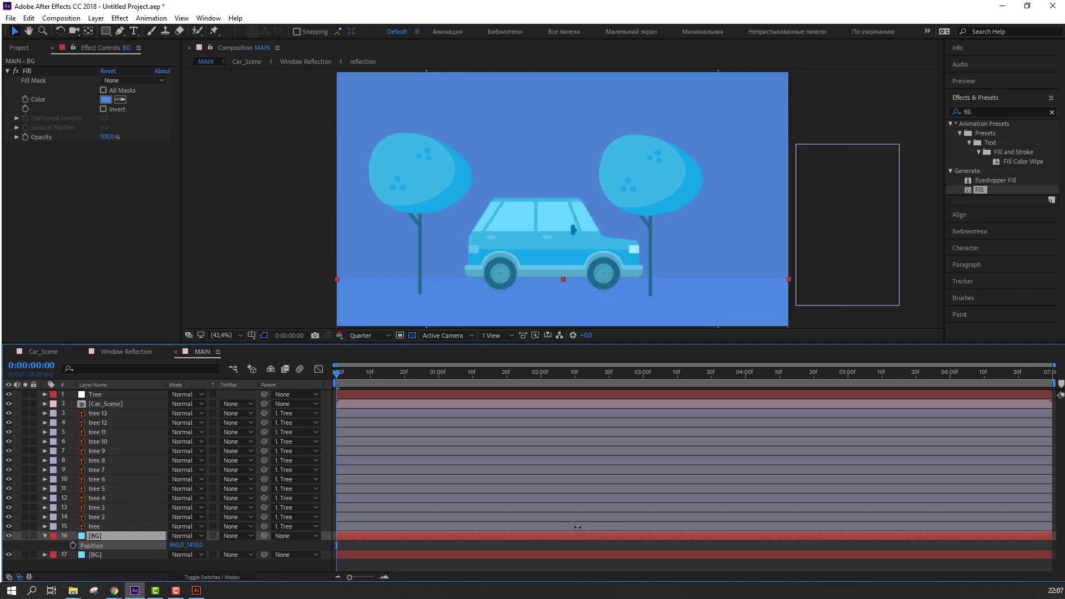
key("Return")
left_click(45, 537)
- Draw a flat ellipse as a shadow beneath the car and place its shape layer directly below Car_Scene
left_click_drag(111, 35, 130, 57)
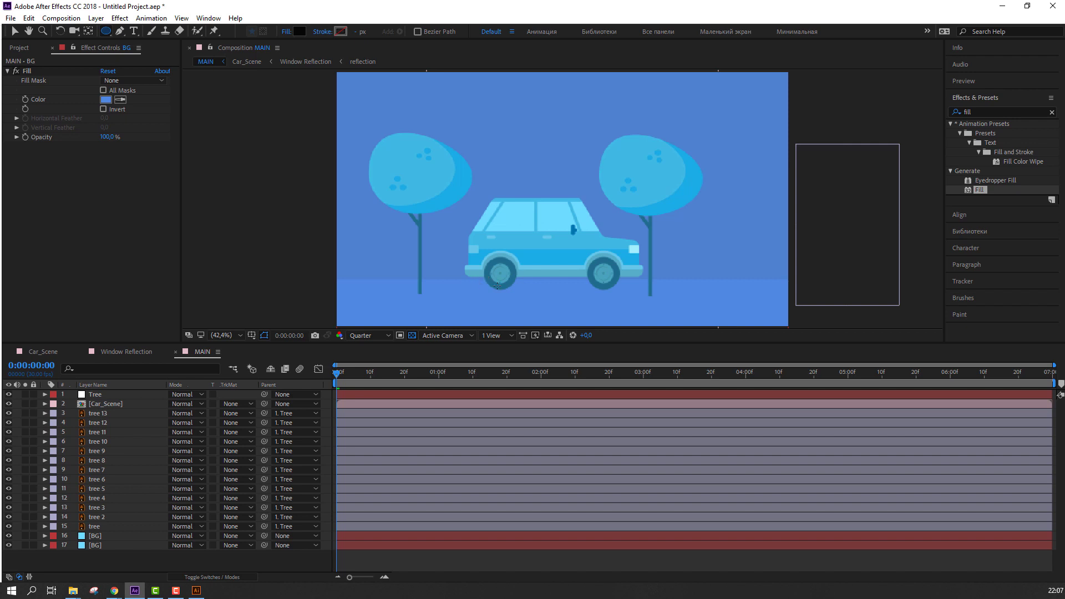
left_click_drag(478, 284, 629, 300)
left_click(15, 31)
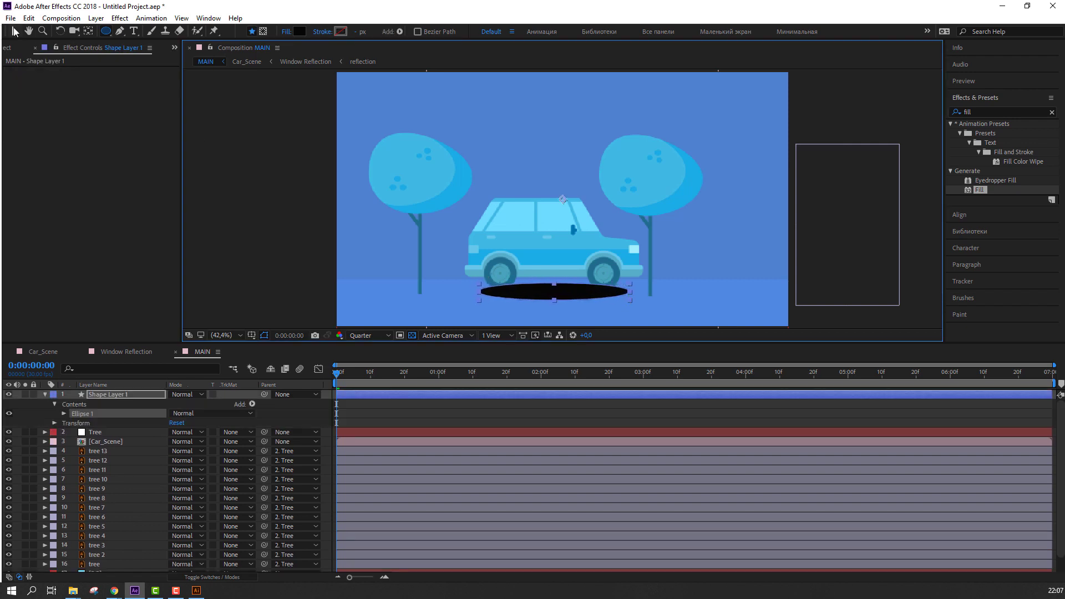
left_click(43, 394)
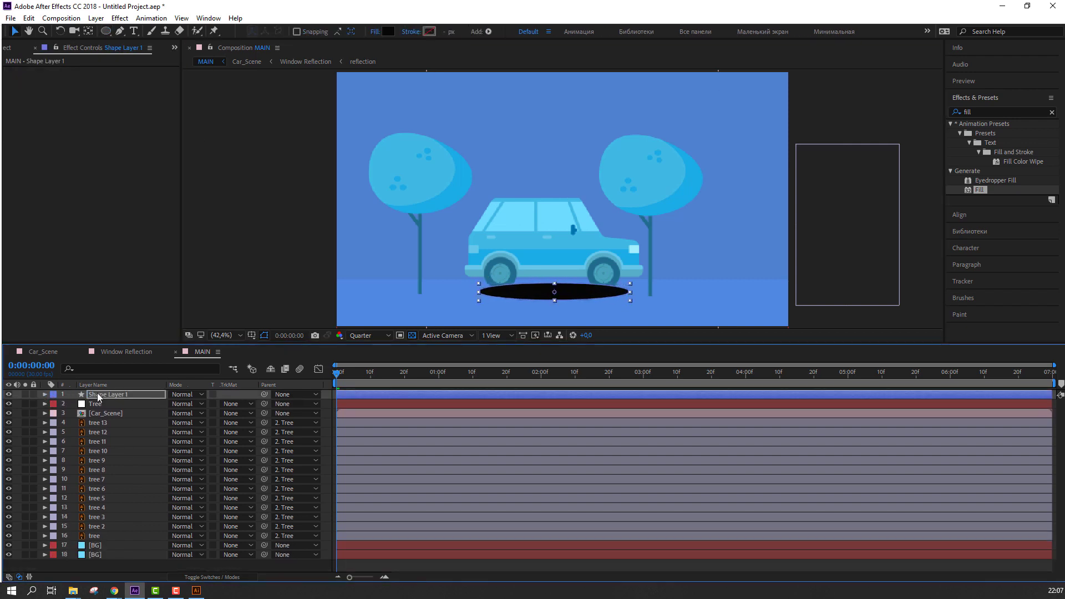
left_click(114, 395)
left_click_drag(114, 395, 109, 419)
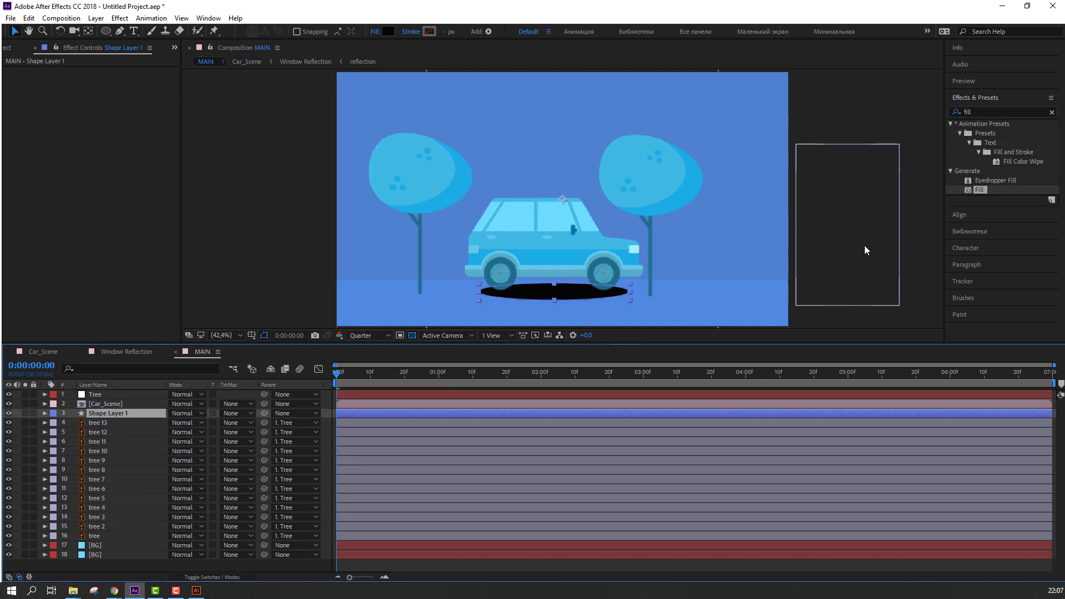
- Sample the ground's blue for the shadow ellipse's fill and darken it to about 3B6DB8
left_click(389, 31)
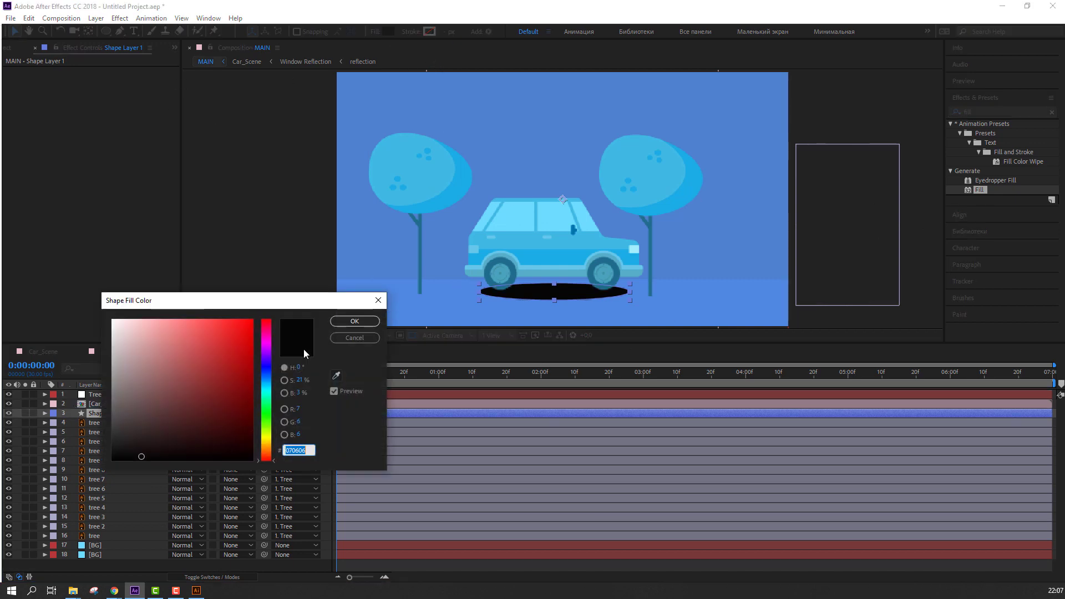
left_click(335, 376)
left_click(457, 302)
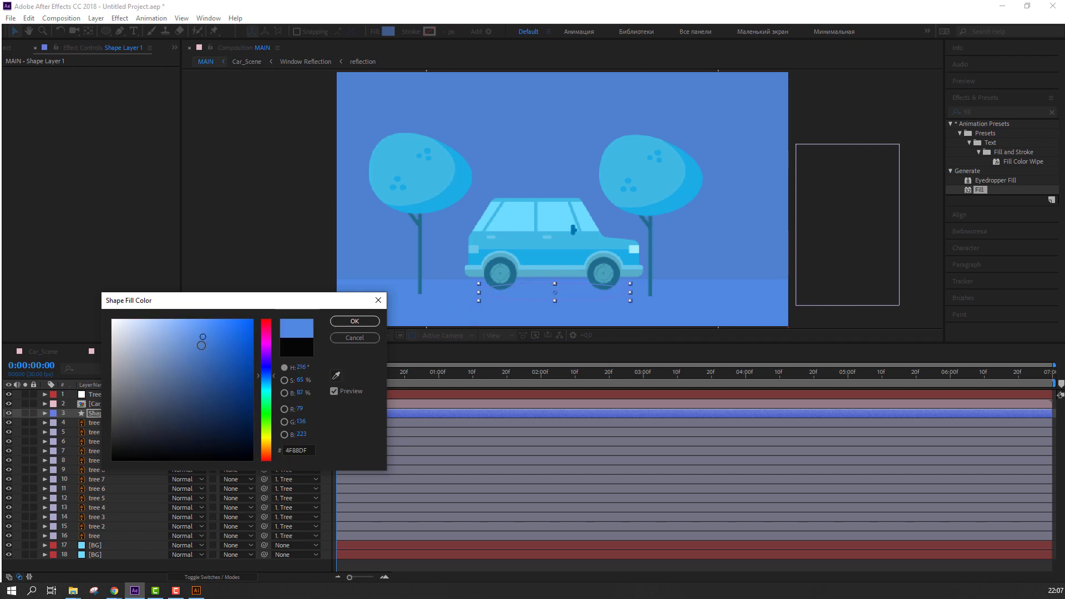
left_click_drag(201, 345, 208, 362)
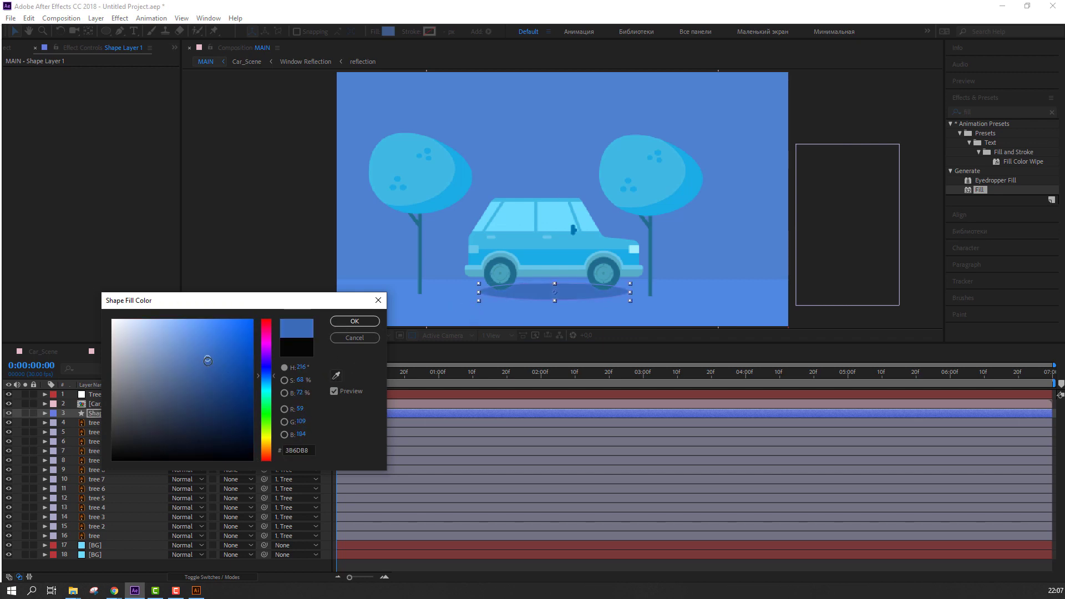
left_click(357, 321)
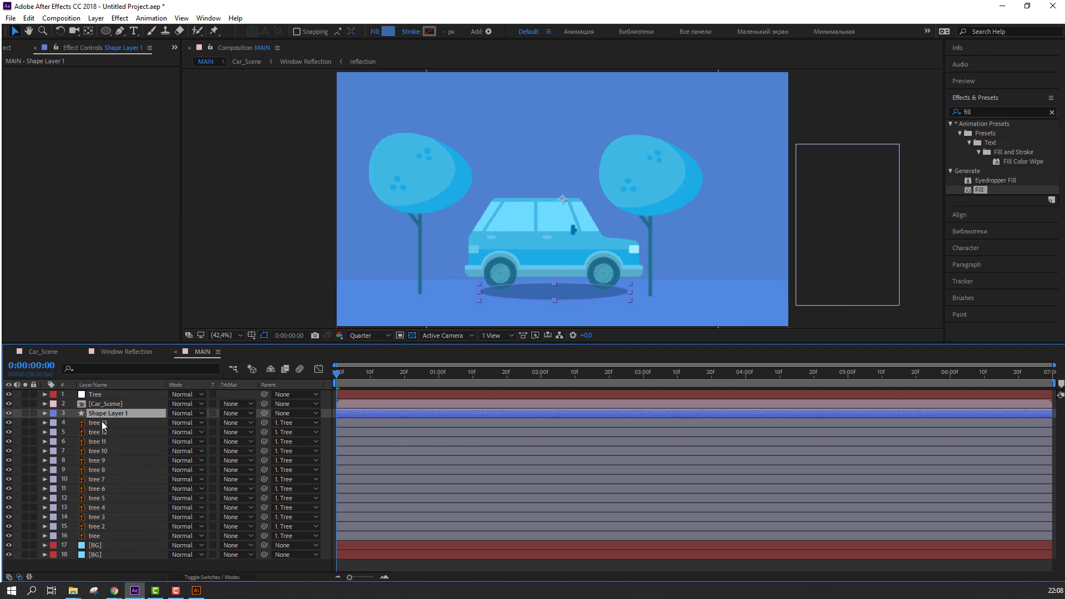
left_click(988, 112)
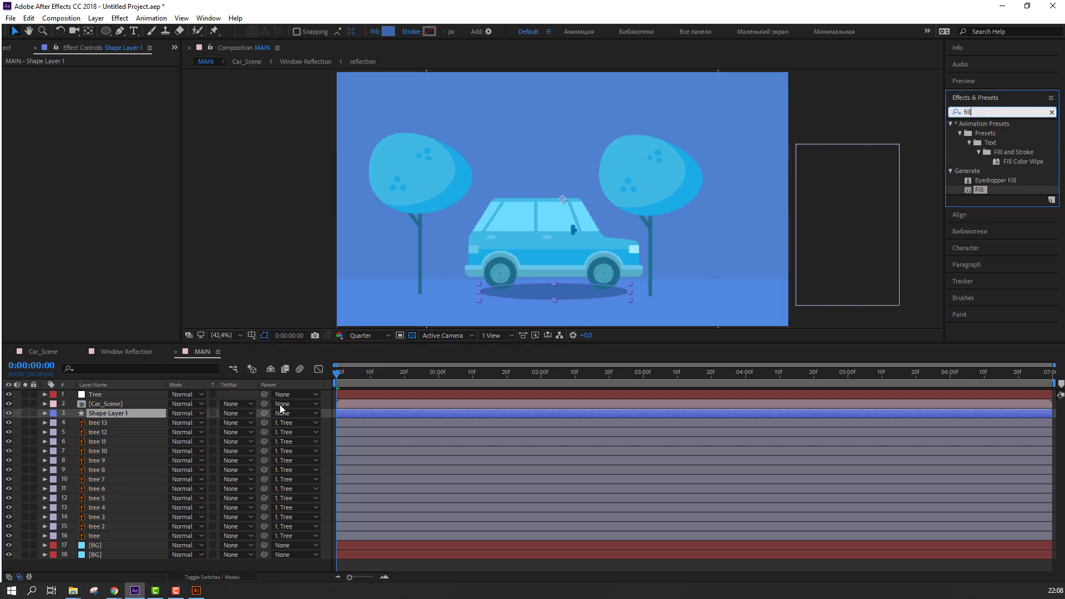
- Raise the shadow ellipse slightly under the wheels and parent Shape Layer 1 to Car_Scene
scroll(555, 299, "up", 3)
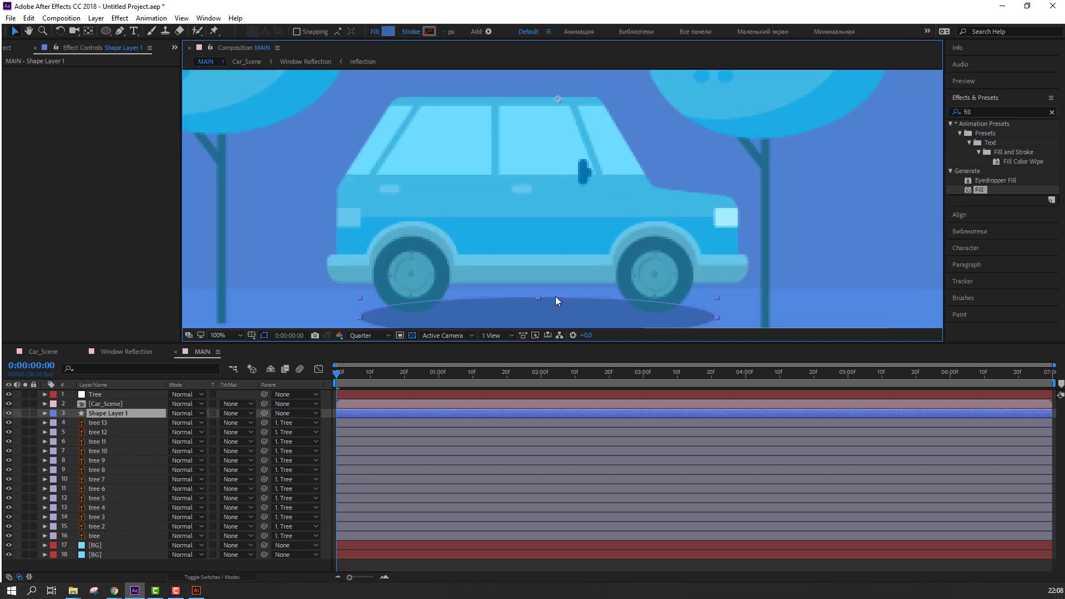
left_click_drag(537, 311, 540, 302)
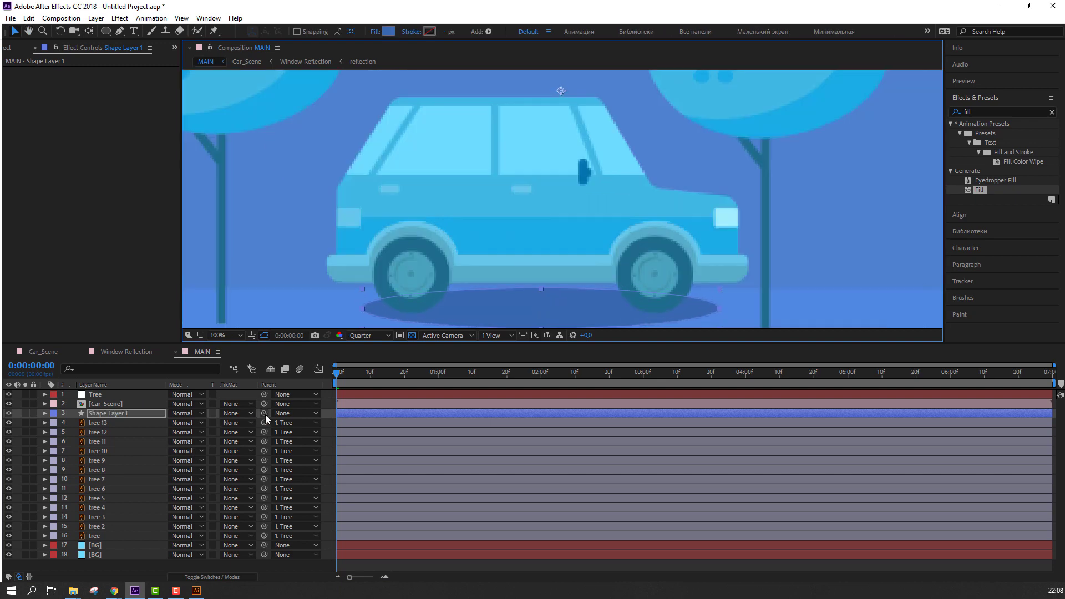
left_click_drag(266, 414, 100, 403)
left_click(100, 403)
- Preview the car scene with its shadow and fit the composition in the viewer
scroll(454, 274, "down", 3)
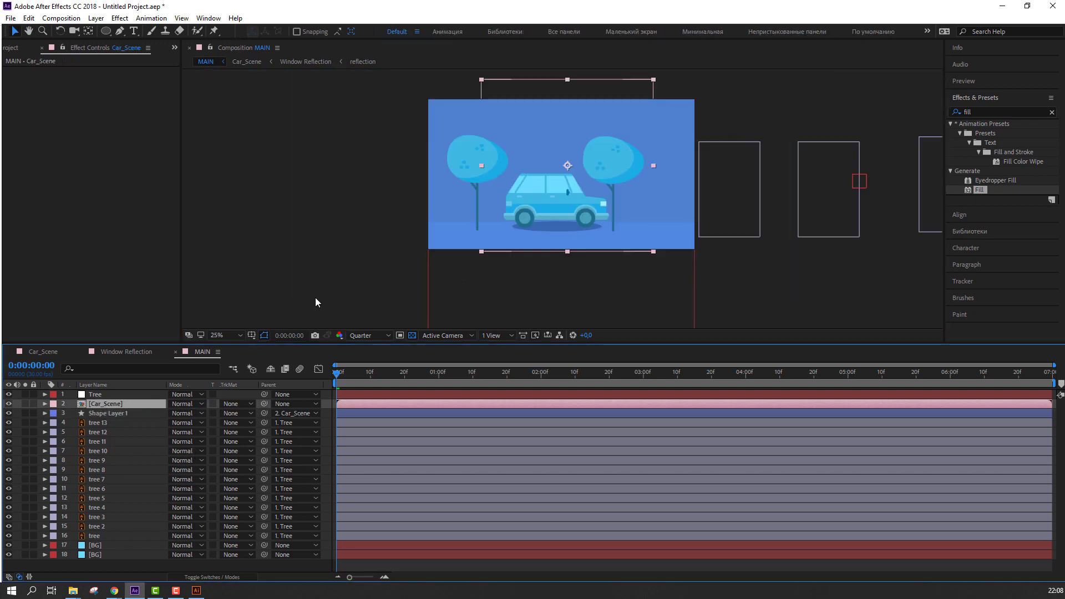
left_click(357, 290)
key("space")
left_click(225, 341)
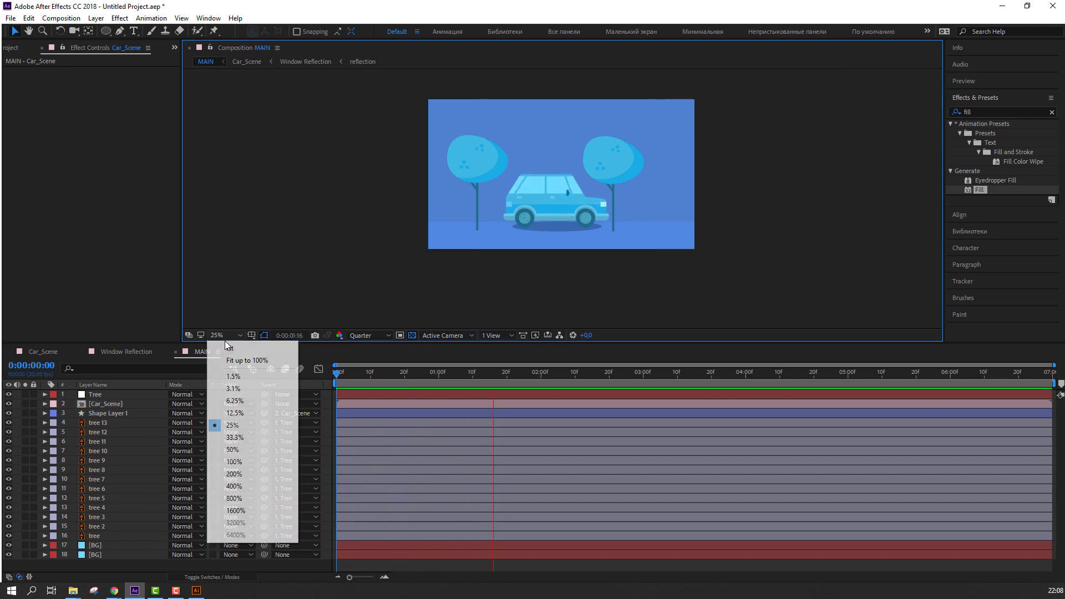
left_click(227, 347)
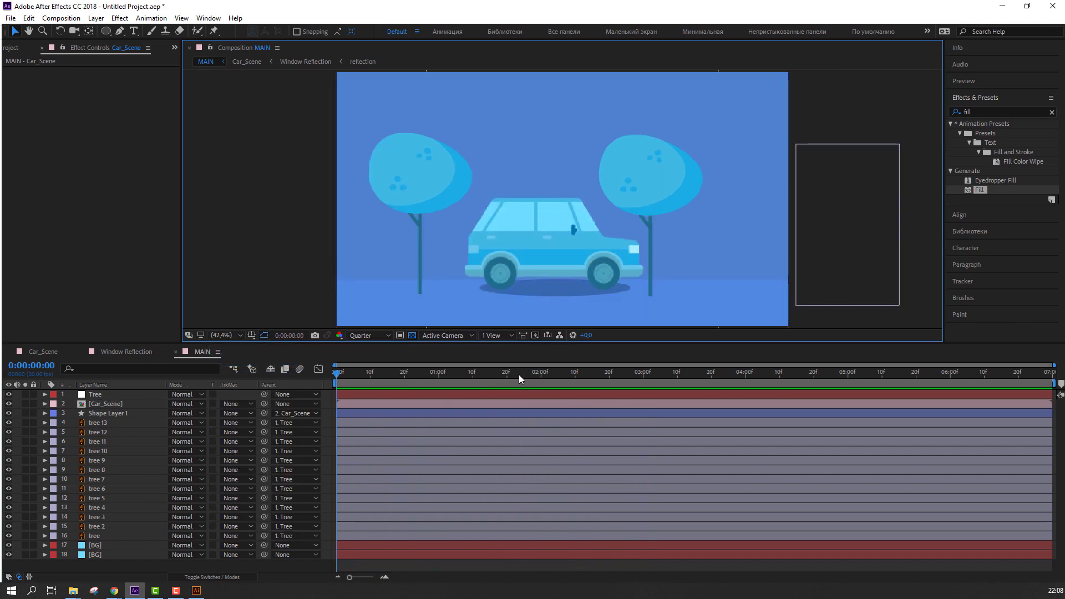
- Animate the Tree null's X position from 3060 at the first frame to 560 at 0:00:06:29, and preview the motion
left_click(119, 404)
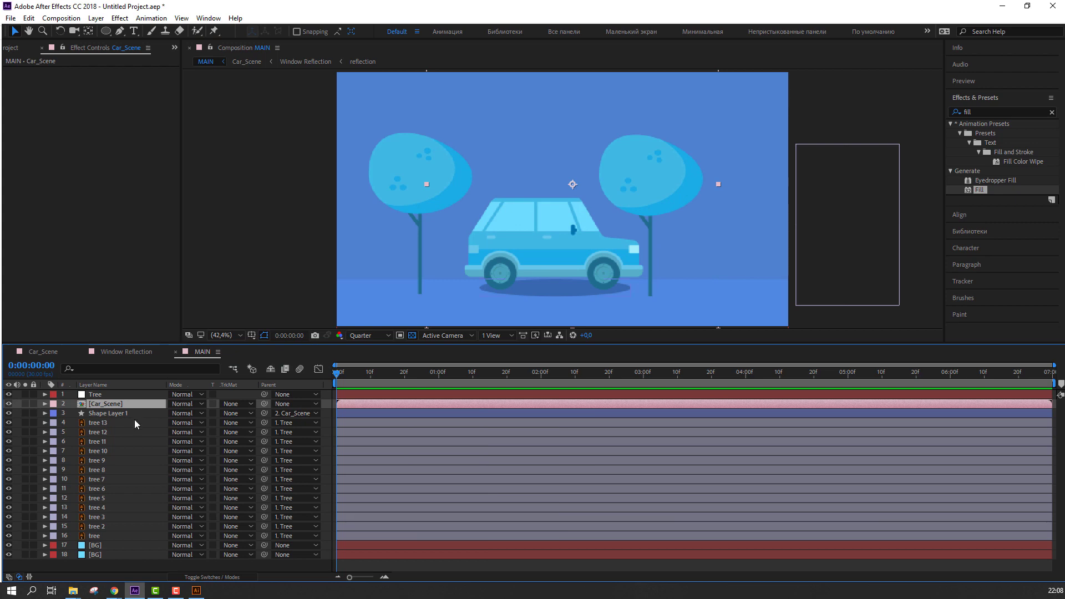
left_click(118, 394)
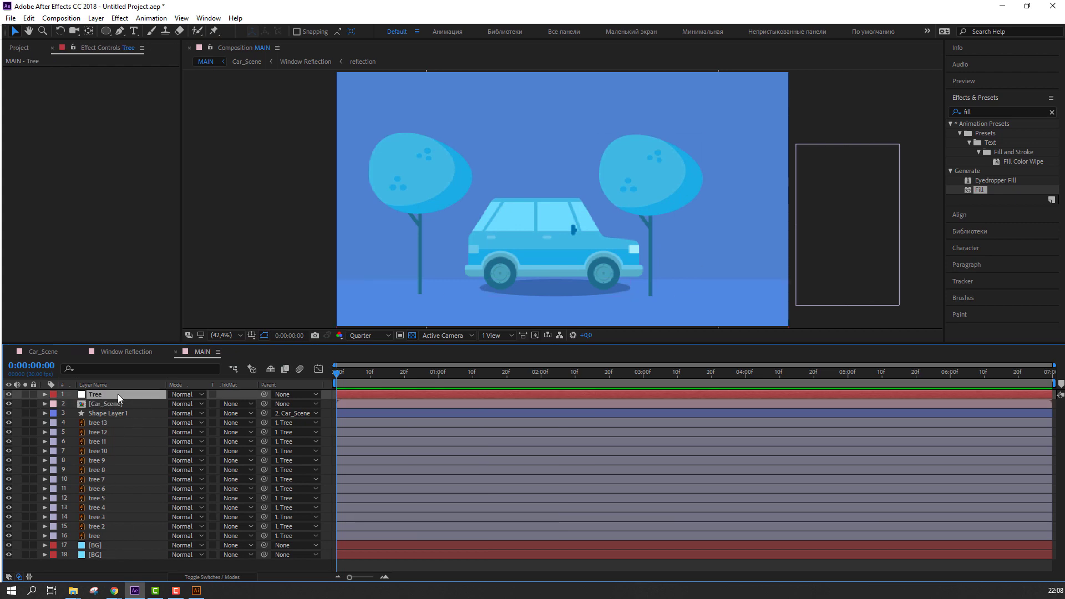
key("p")
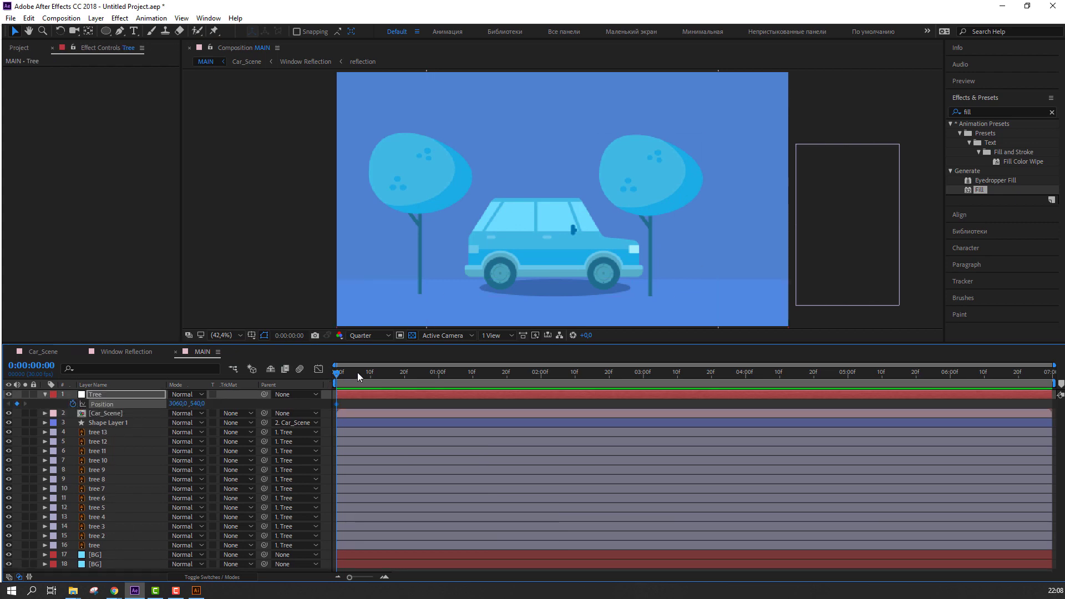
key("End")
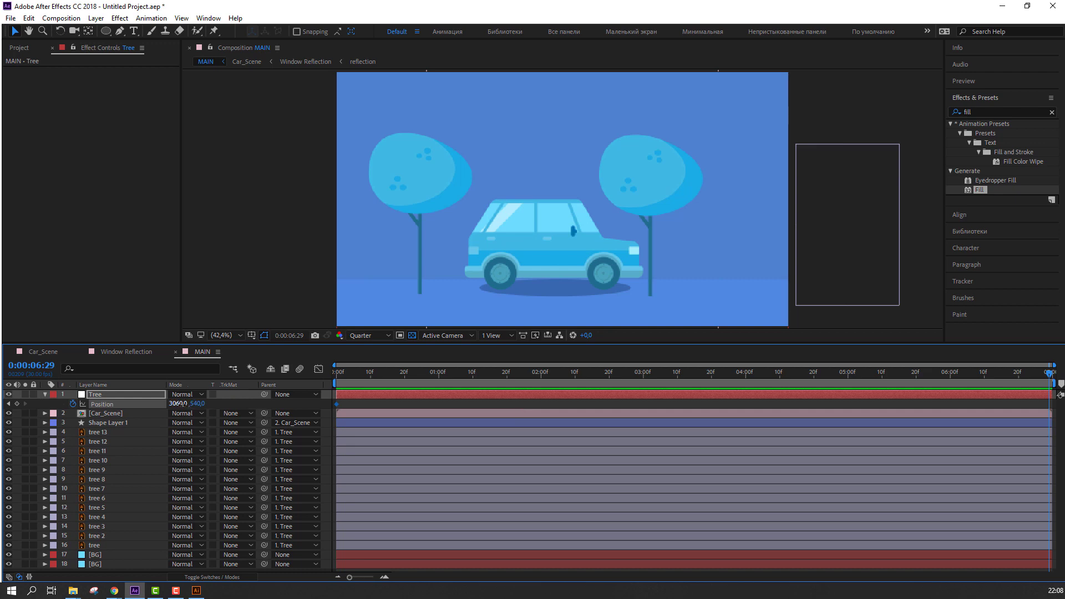
left_click_drag(183, 404, 45, 404)
key("space")
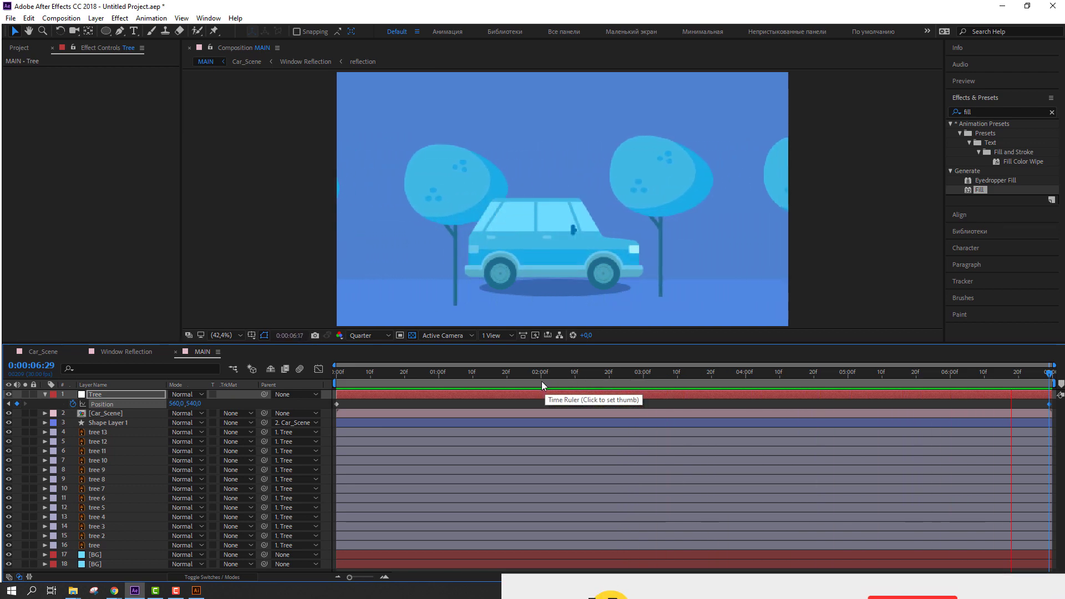
key("space")
- Return to the first frame and raise the tree behind the car so its trunk base meets the ground's upper edge
left_click_drag(531, 379, 319, 382)
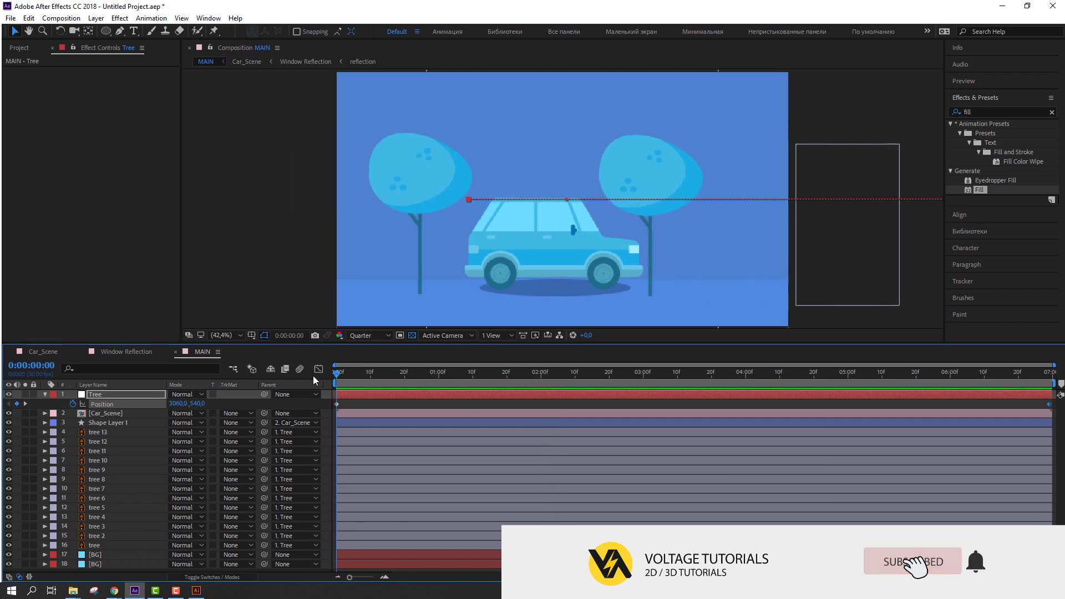
left_click(438, 215)
left_click(425, 196)
left_click_drag(426, 196, 425, 190)
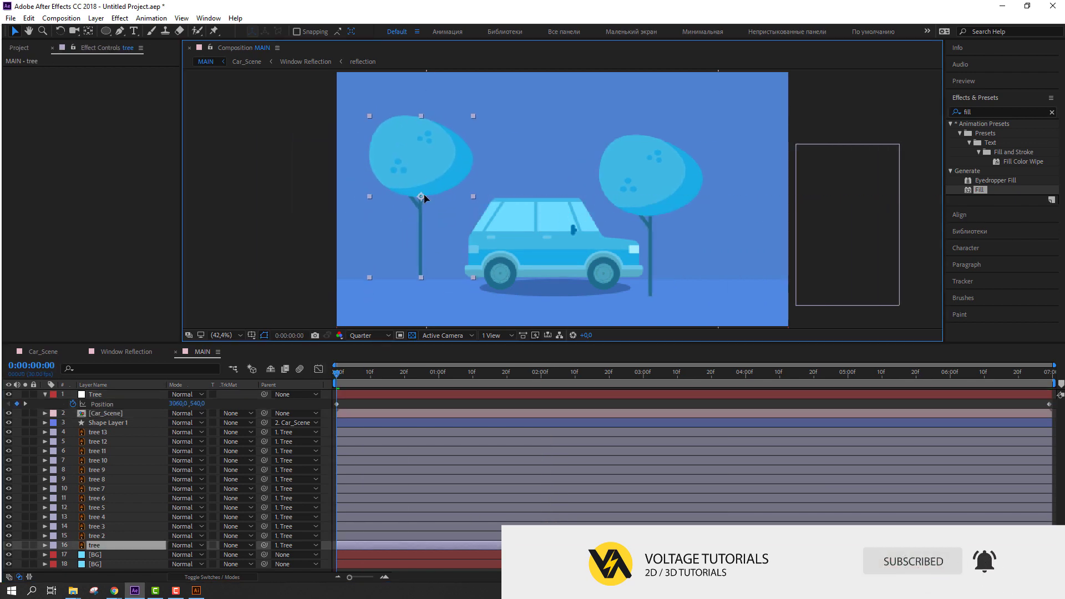
- Undo the accidental car move and raise the layers tree 2 to tree 13 together toward the ground's upper edge
left_click_drag(658, 198, 665, 176)
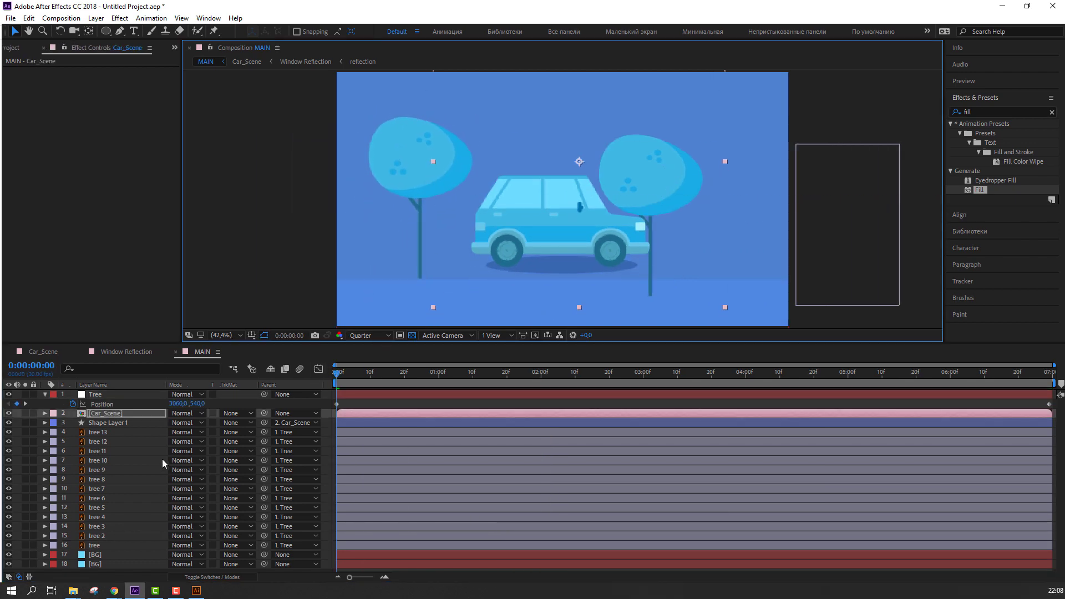
key("ctrl+z")
left_click(108, 435)
left_click(96, 545, "shift")
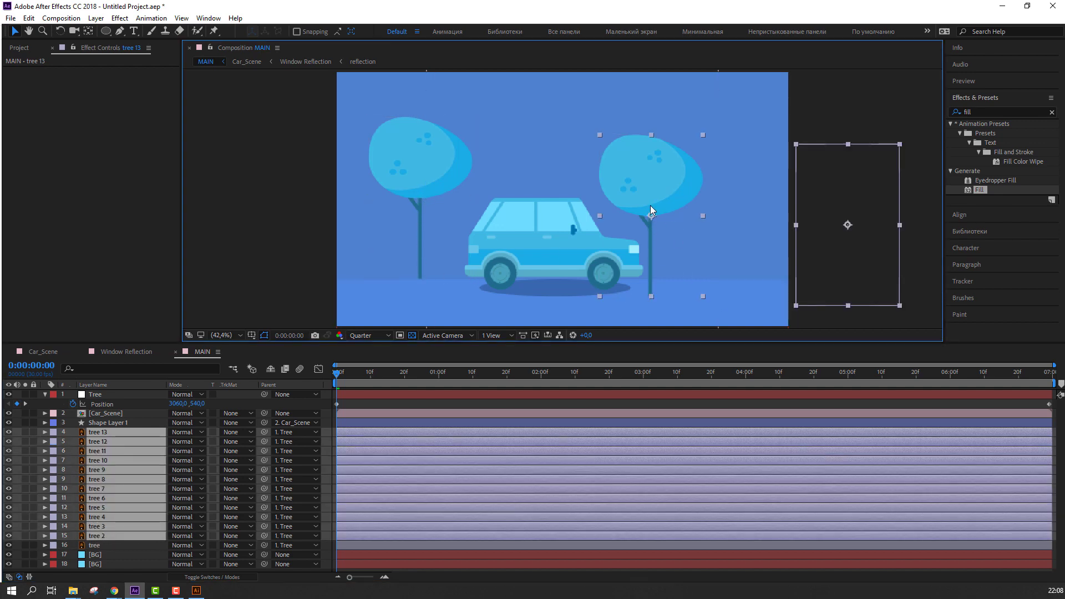
left_click_drag(652, 210, 659, 188)
- At 0:00:02:03, raise the tree 3 layer until its trunk base meets the ground's upper edge
left_click_drag(362, 379, 553, 387)
left_click(687, 178)
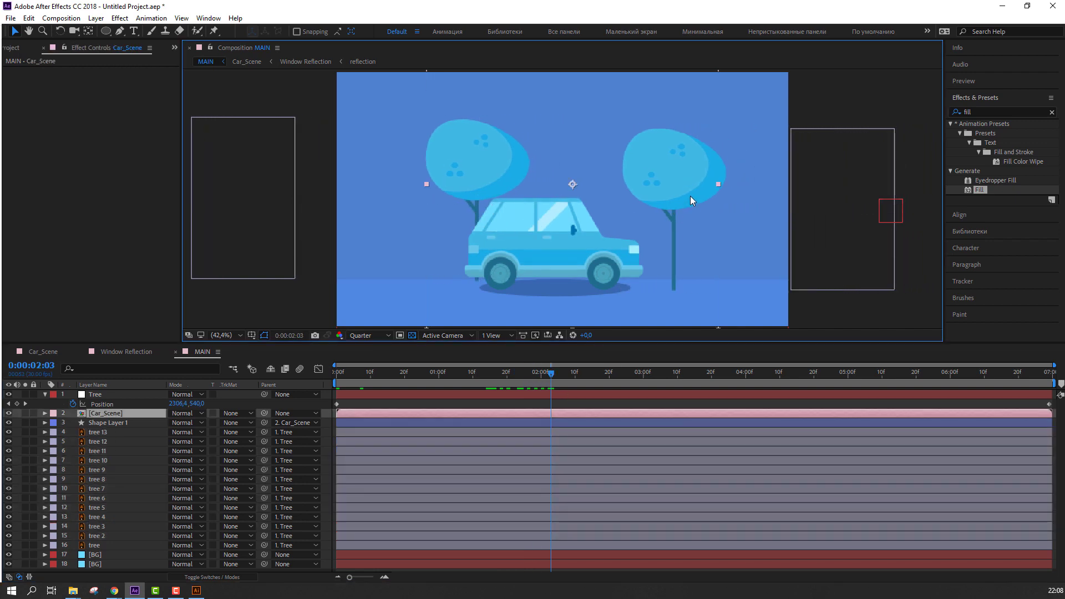
key("comma")
key("comma")
key("comma")
key("comma")
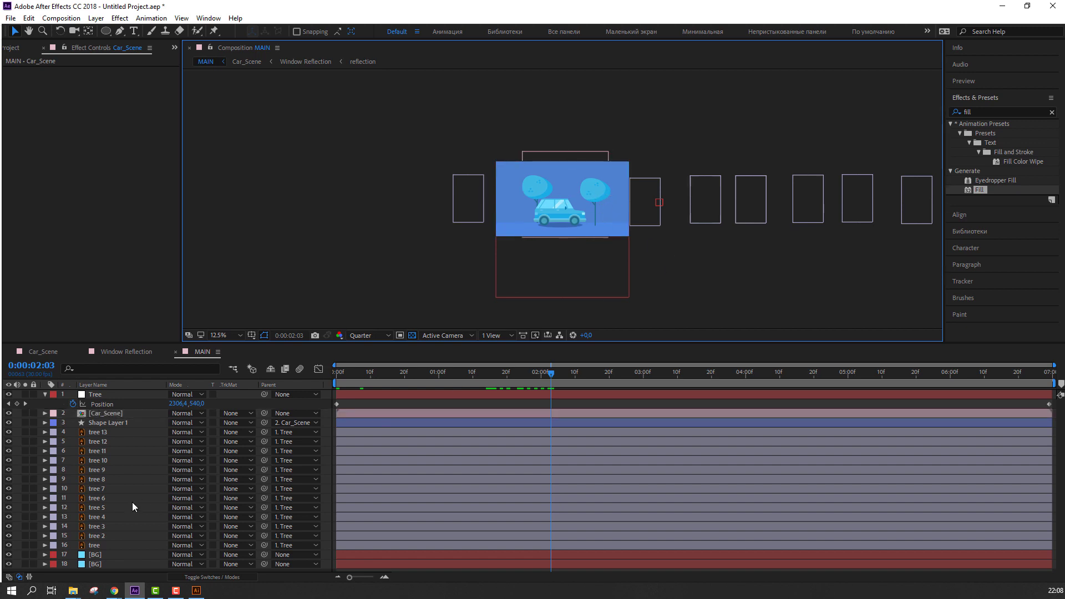
left_click(102, 543)
left_click(104, 535)
left_click(105, 528)
scroll(561, 241, "up", 1)
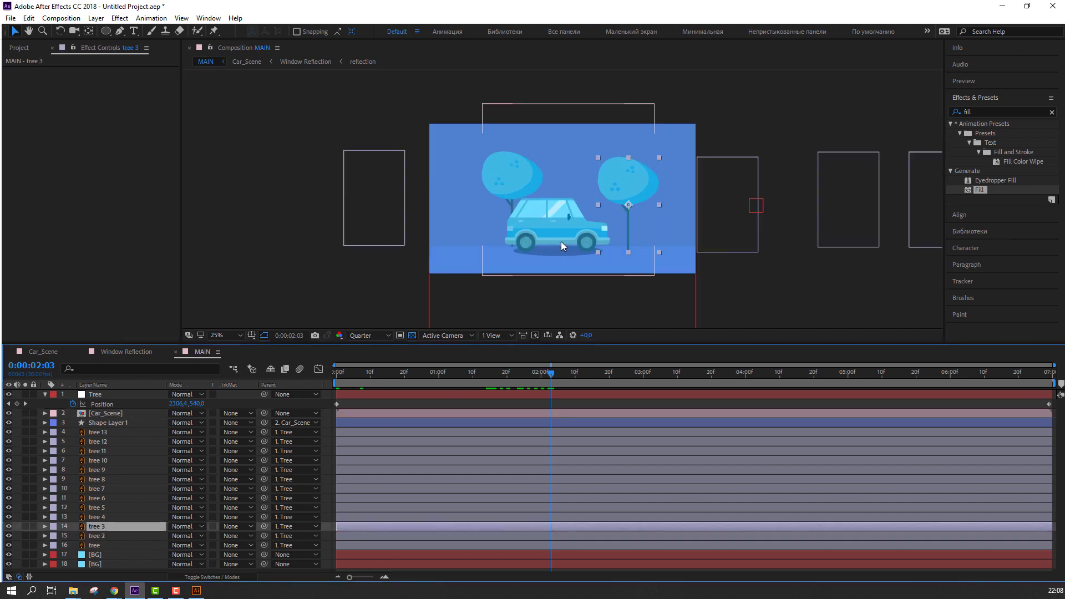
scroll(561, 242, "up", 4)
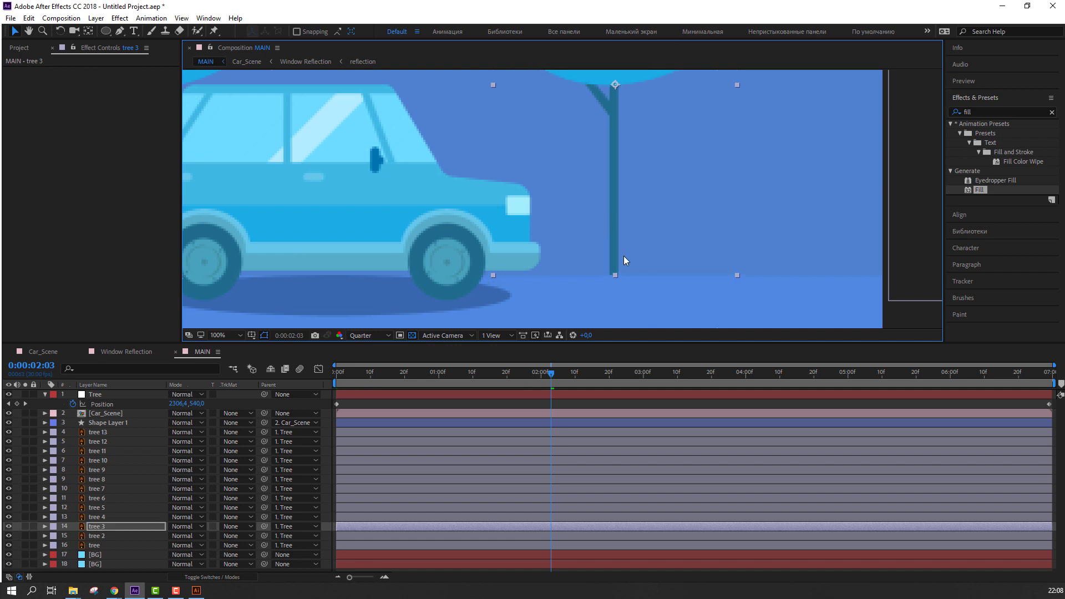
- At 0:00:03:15, align the tree 4 layer's trunk base with the ground's upper edge
scroll(623, 256, "down", 2)
left_click_drag(566, 375, 694, 382)
key("ctrl+Up")
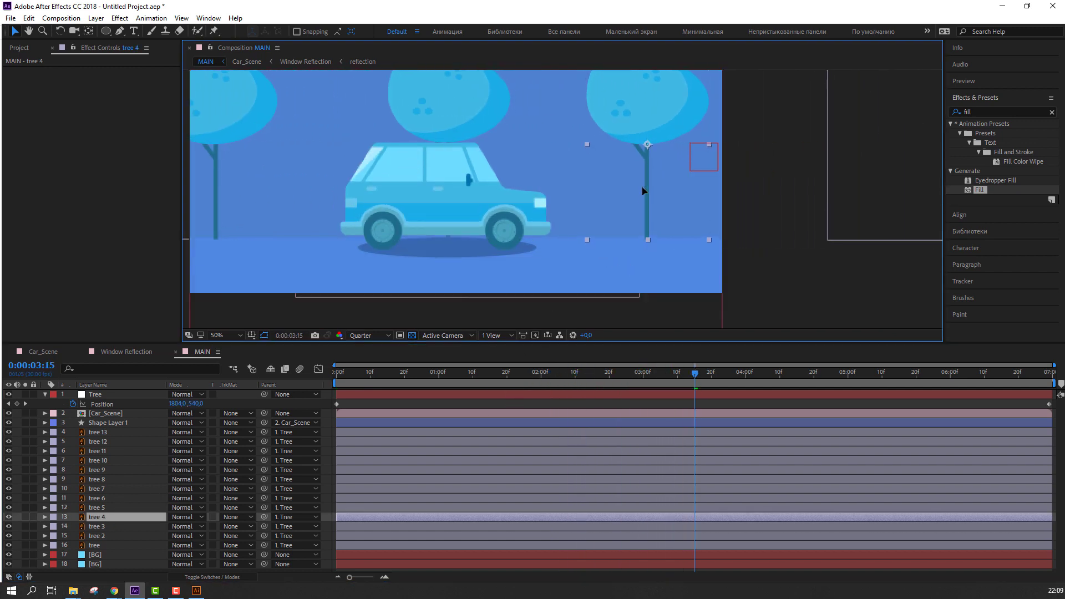
left_click(642, 188)
left_click_drag(786, 281, 596, 276)
- Go to 0:00:06:29, fit the composition in the viewer and preview the passing trees
left_click_drag(697, 380, 1048, 381)
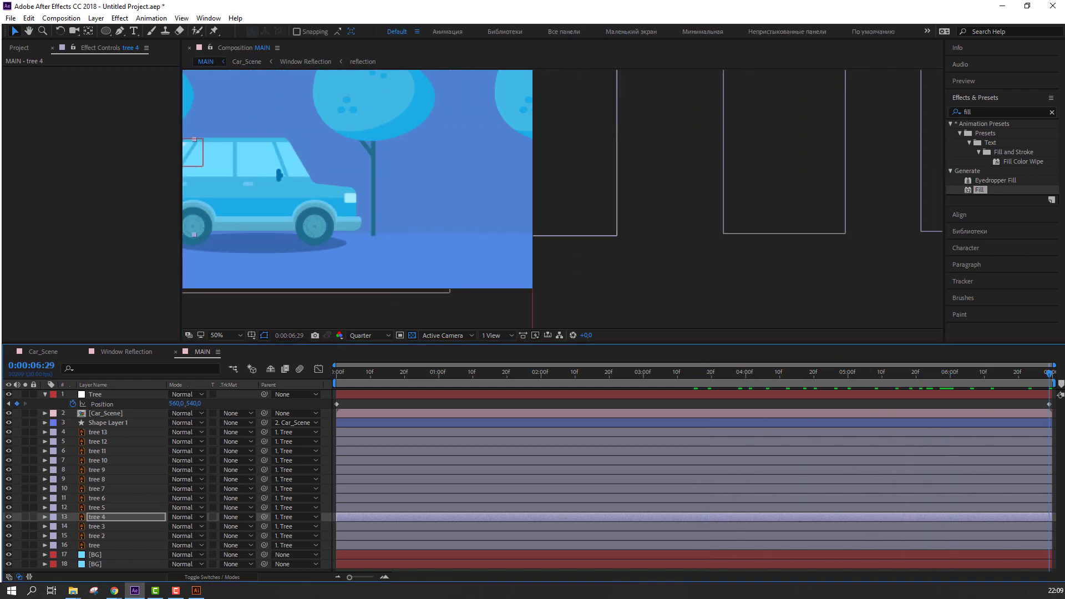
left_click(239, 335)
left_click(253, 361)
left_click(259, 312)
key("space")
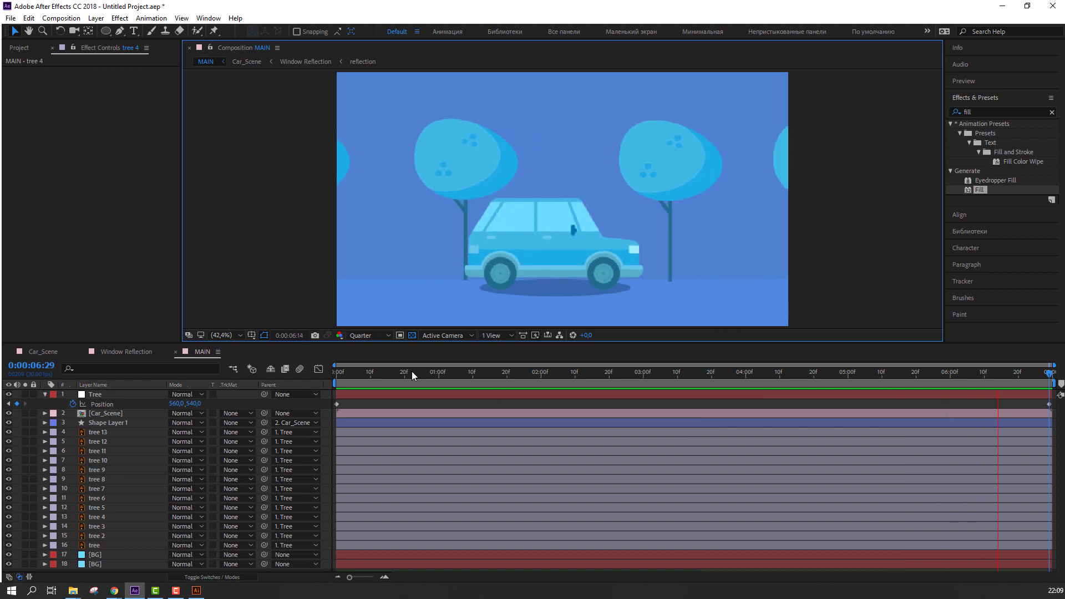
- Set the Tree null's X position at 0:00:06:29 to -1580 and preview the faster tree motion
left_click_drag(186, 407, 66, 406)
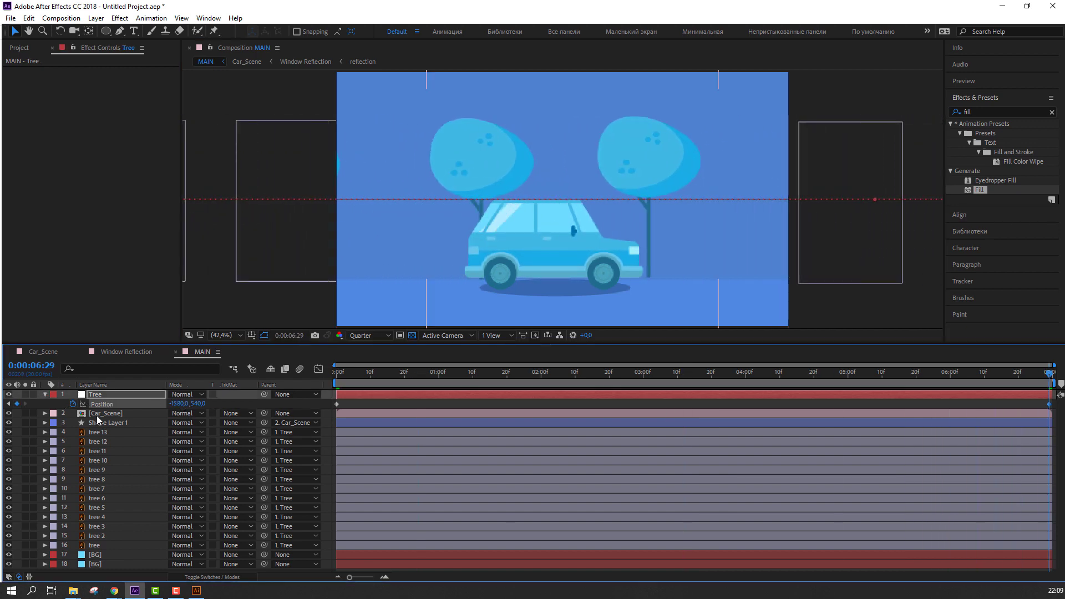
key("space")
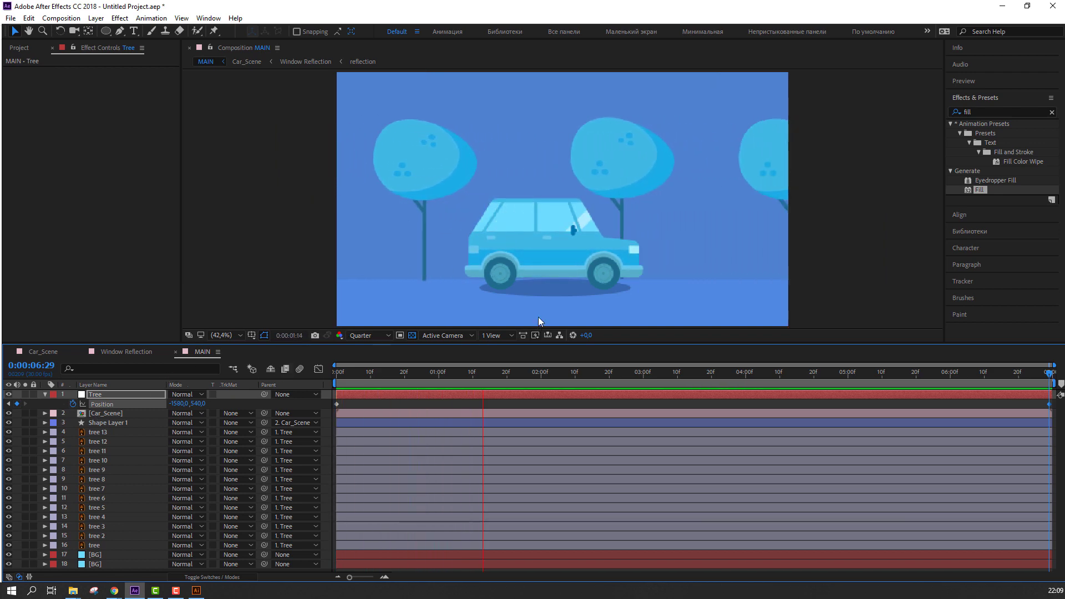
scroll(538, 317, "down", 3)
scroll(534, 317, "up", 4)
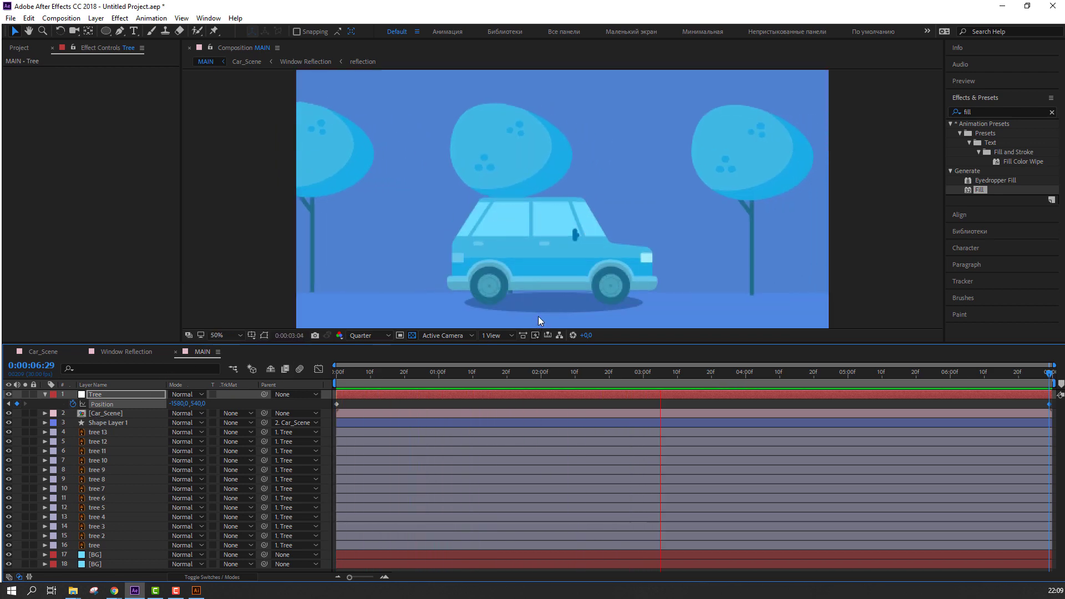
- Stop the preview and enable motion blur for the MAIN composition and all its layers
key("space")
left_click(224, 577)
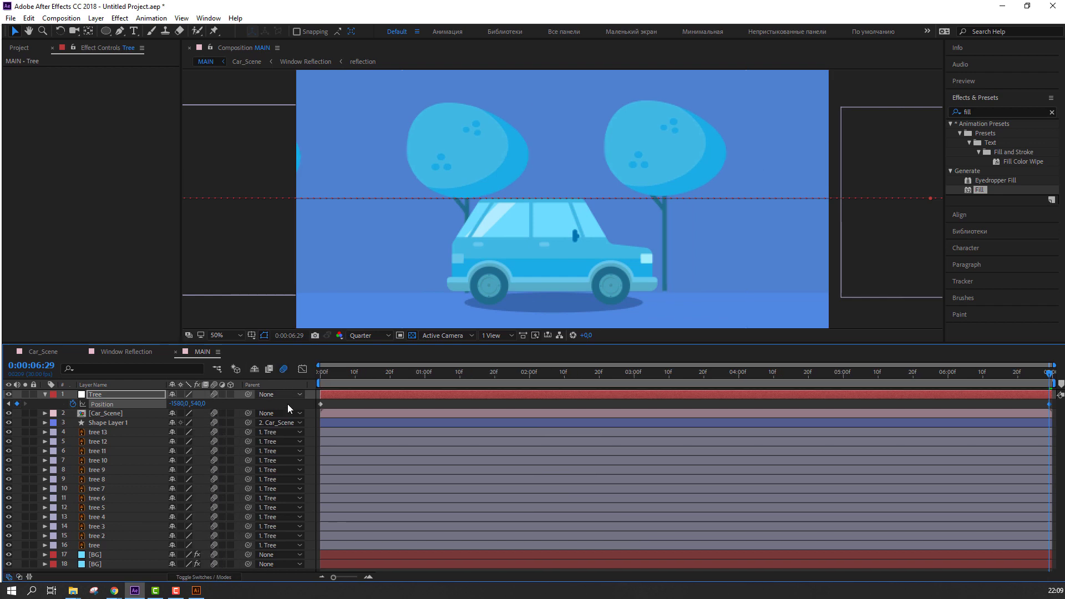
left_click(368, 405)
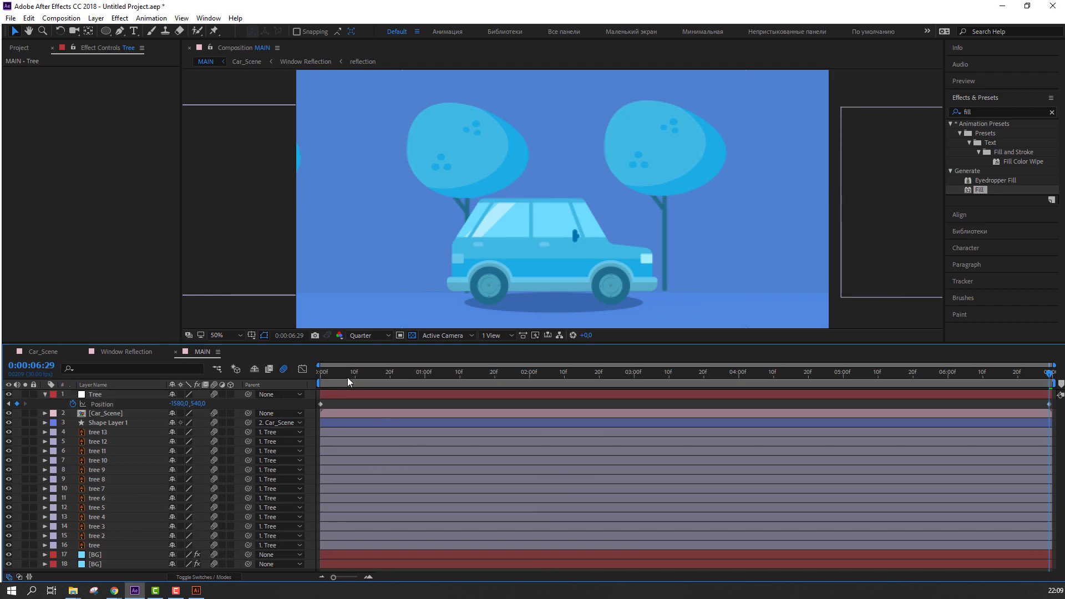
- Preview the finished car scene with motion blur from the first frame
left_click_drag(348, 377, 569, 390)
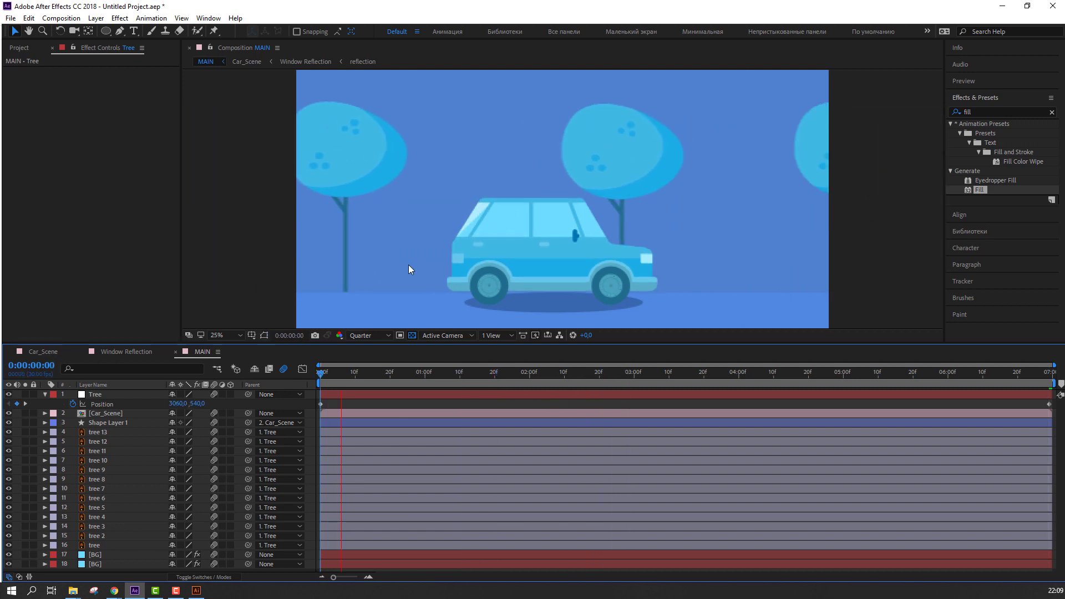
scroll(408, 264, "down", 1)
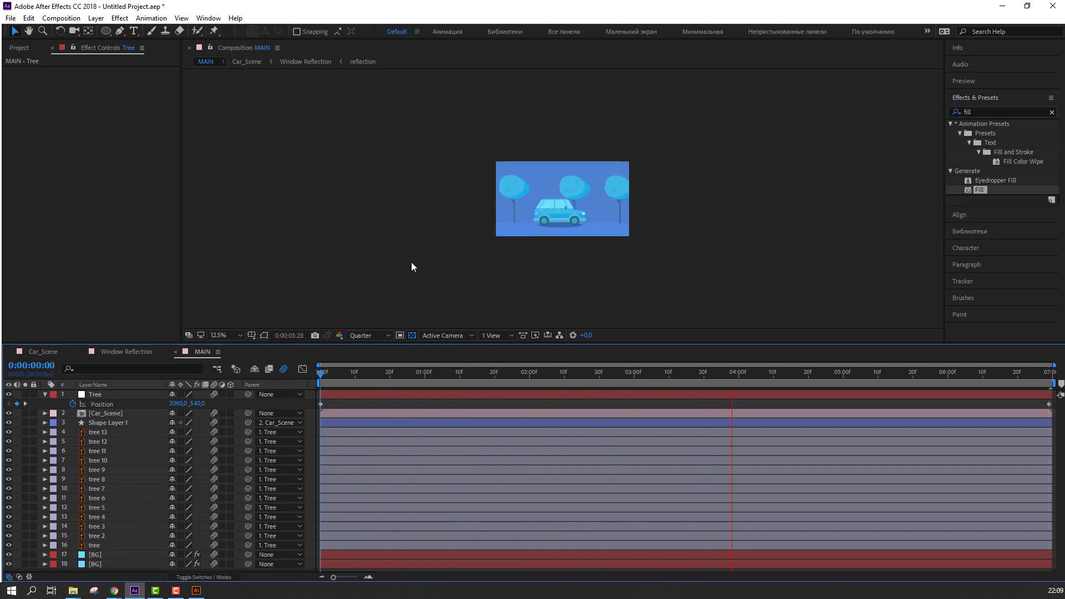
scroll(413, 267, "up", 2)
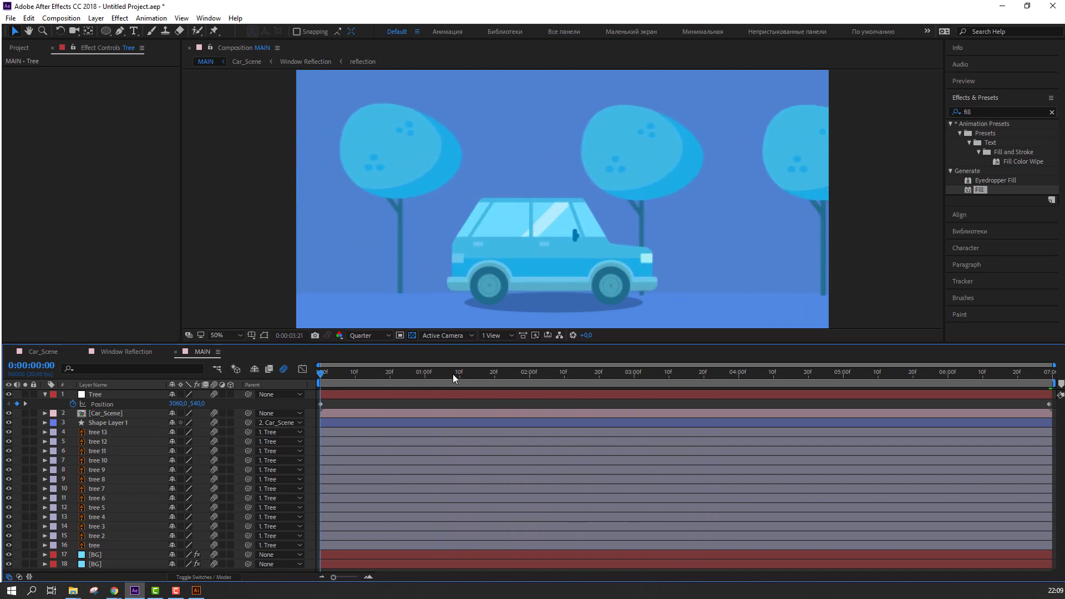
key("space")
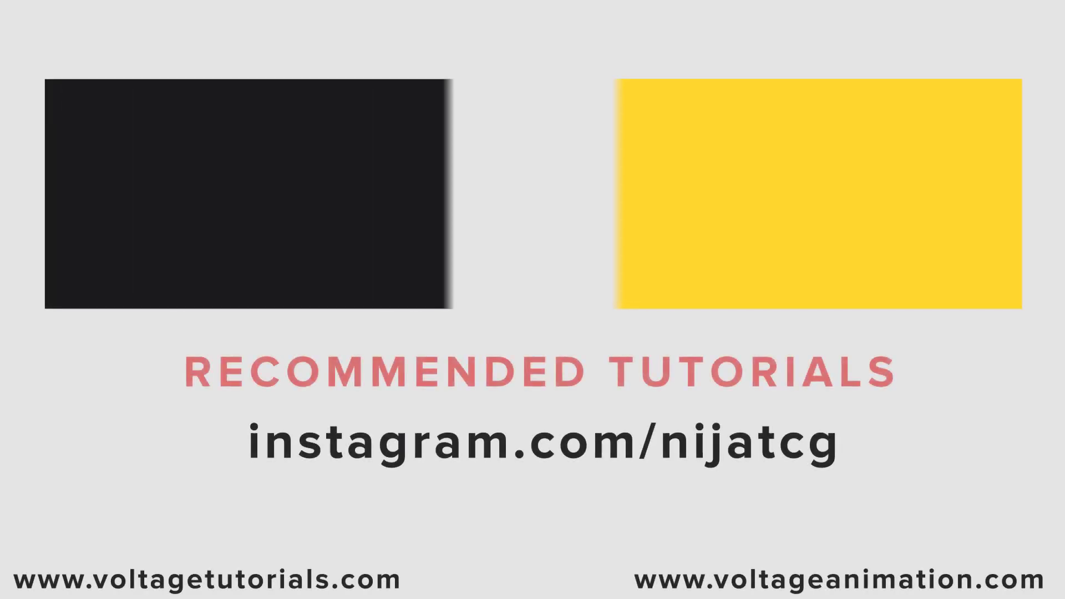